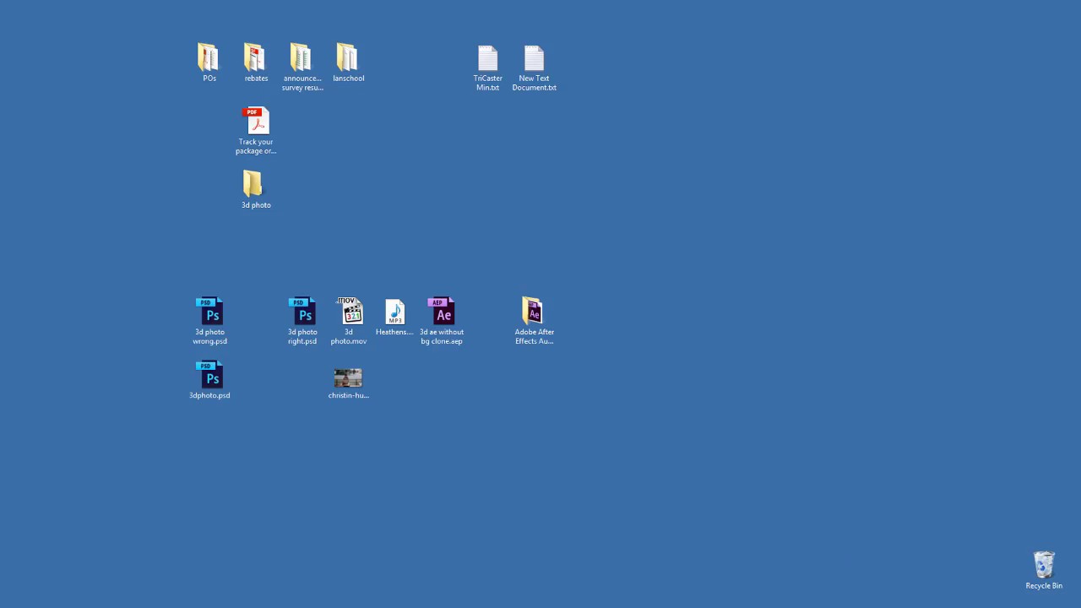
Step: Bring the browser window with Unsplash onto this screen, maximize it, and search the site for "eating hamburger" photos
{"action": "left_click_drag", "start_coordinate": [1080, 30], "coordinate": [731, 14]}
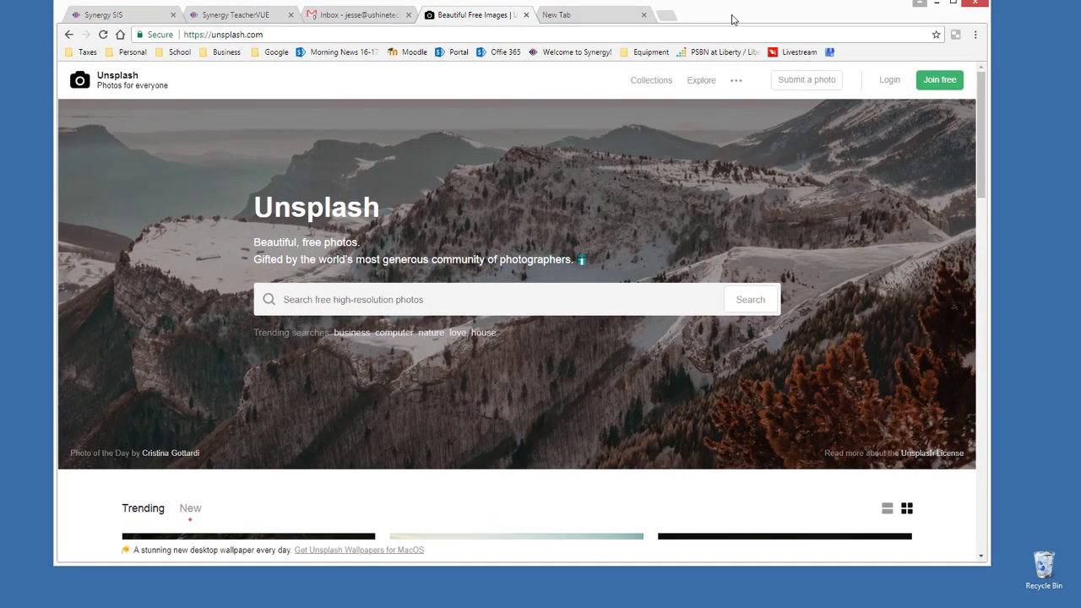
{"action": "left_click", "coordinate": [951, 6]}
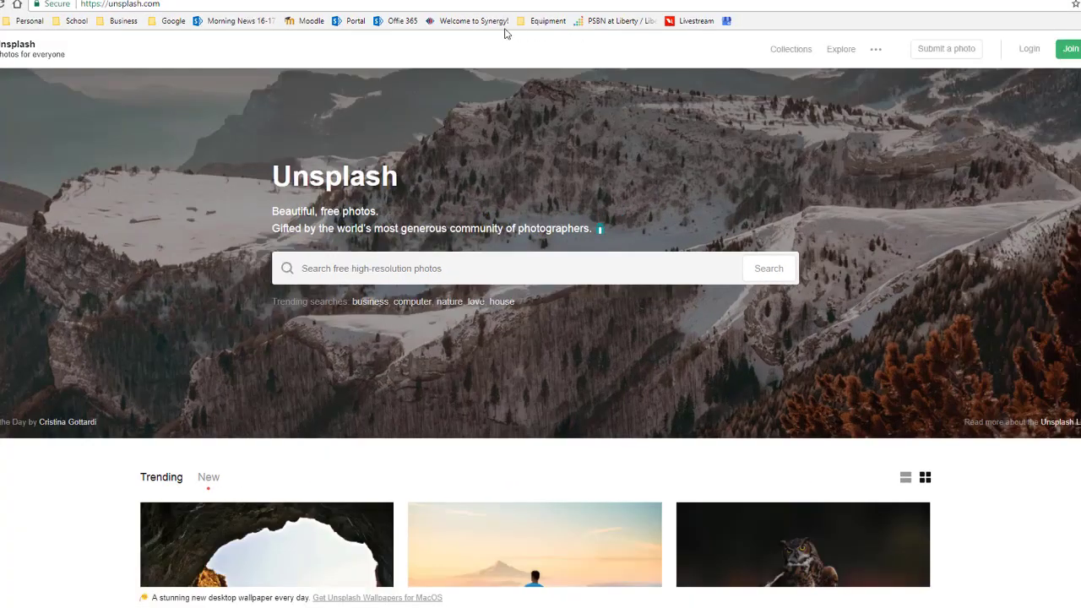
{"action": "left_click", "coordinate": [351, 268]}
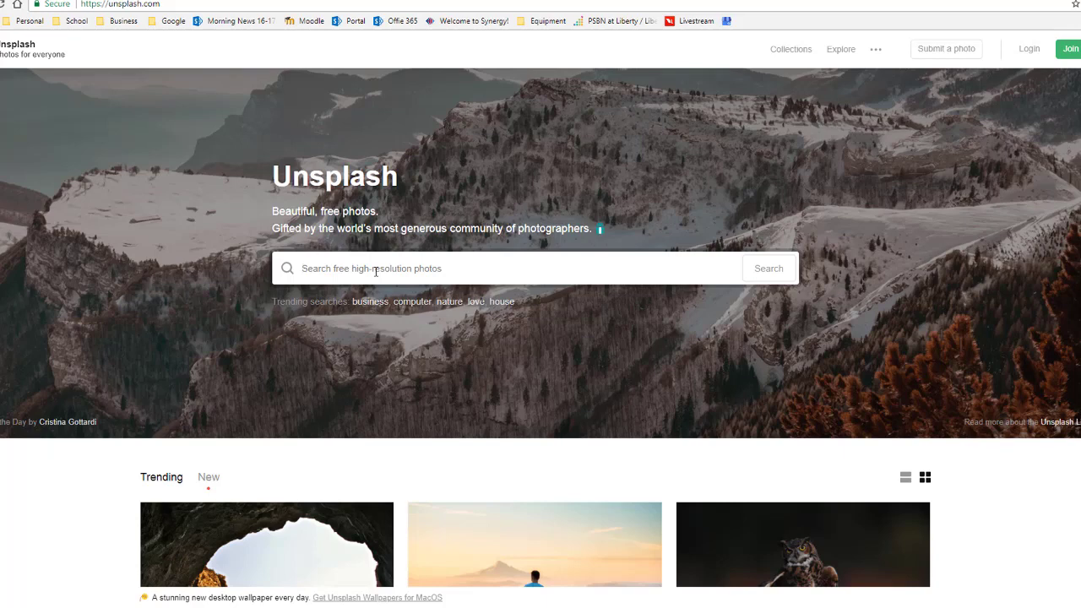
{"action": "type", "text": "eating hamburger"}
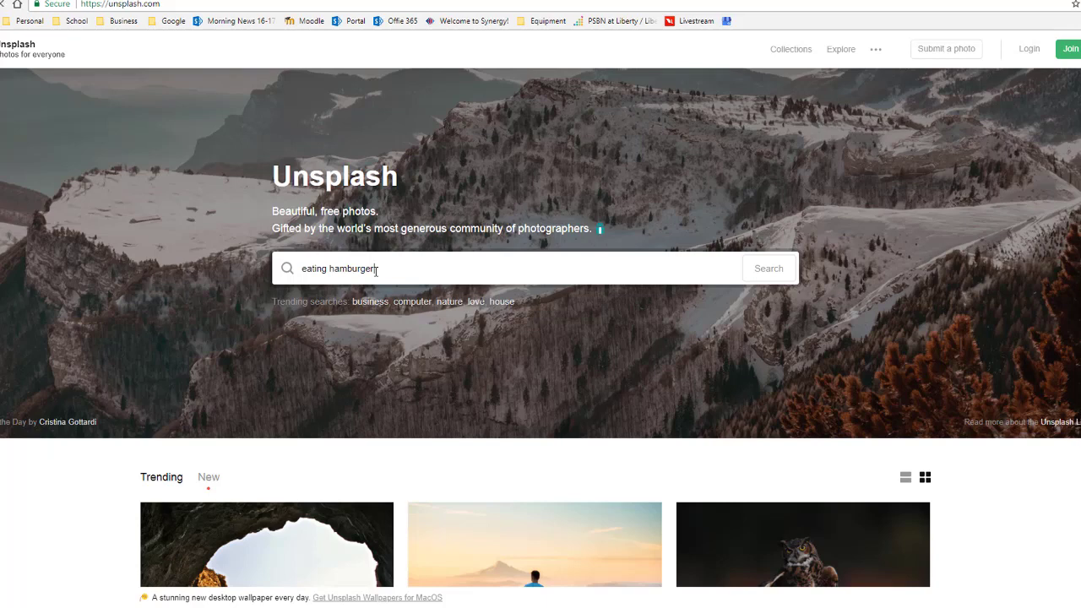
{"action": "key", "text": "Return"}
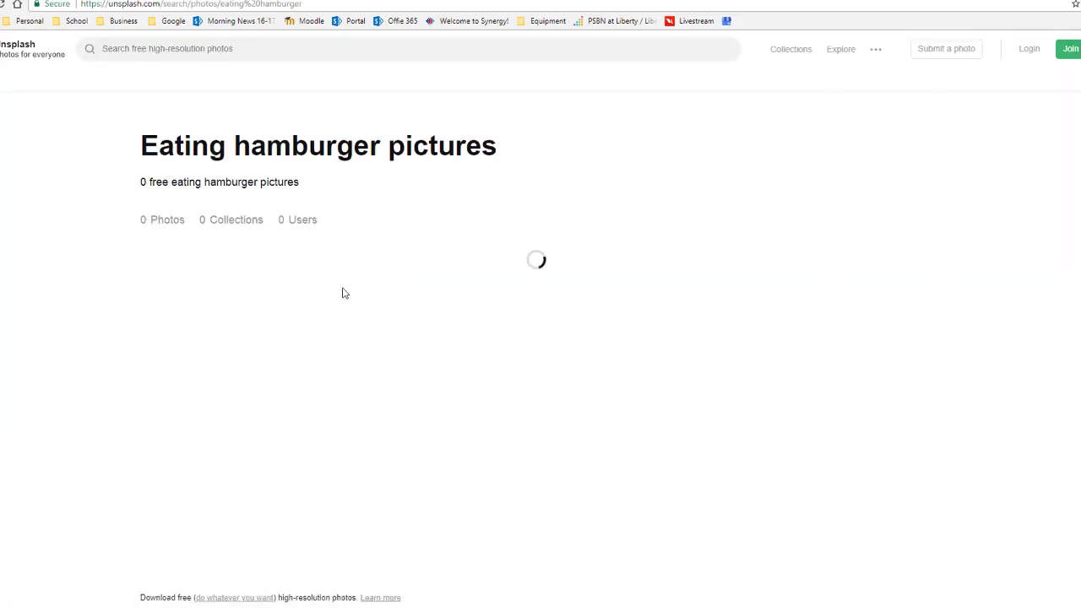
Step: Look through the Unsplash photo results for a suitable picture of someone eating a hamburger, and return to the start of the results
{"action": "scroll", "coordinate": [83, 406], "scroll_direction": "down", "scroll_amount": 5}
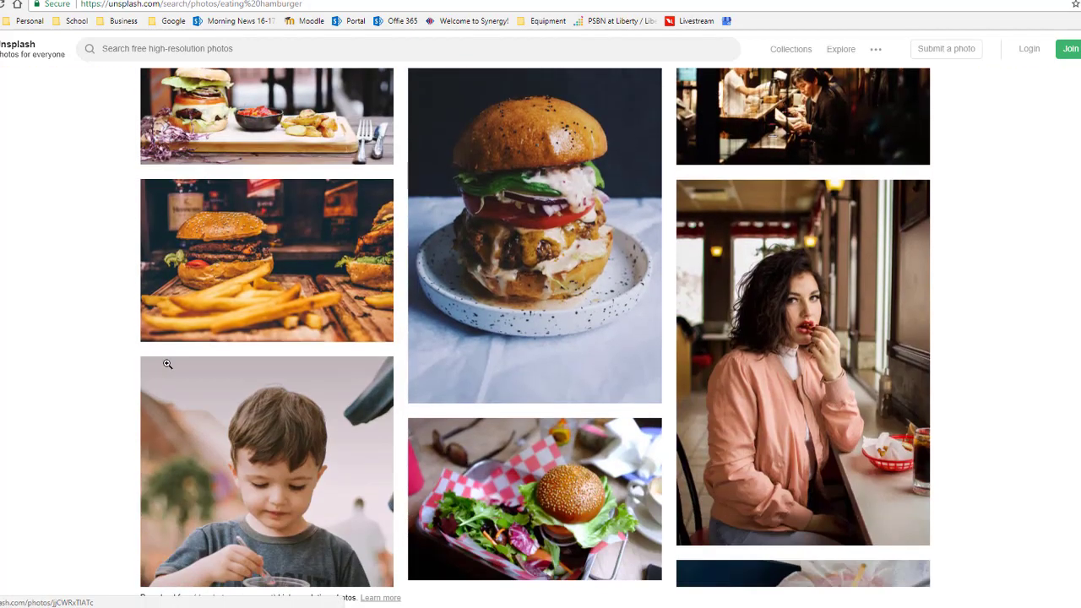
{"action": "scroll", "coordinate": [167, 366], "scroll_direction": "down", "scroll_amount": 3}
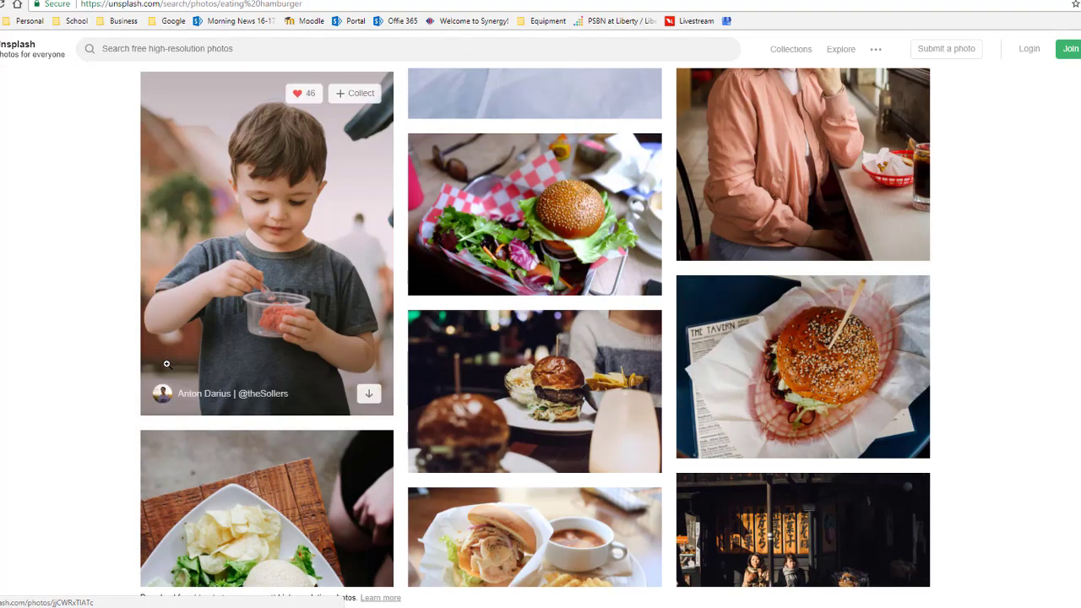
{"action": "scroll", "coordinate": [166, 365], "scroll_direction": "down", "scroll_amount": 5}
{"action": "scroll", "coordinate": [166, 366], "scroll_direction": "down", "scroll_amount": 2}
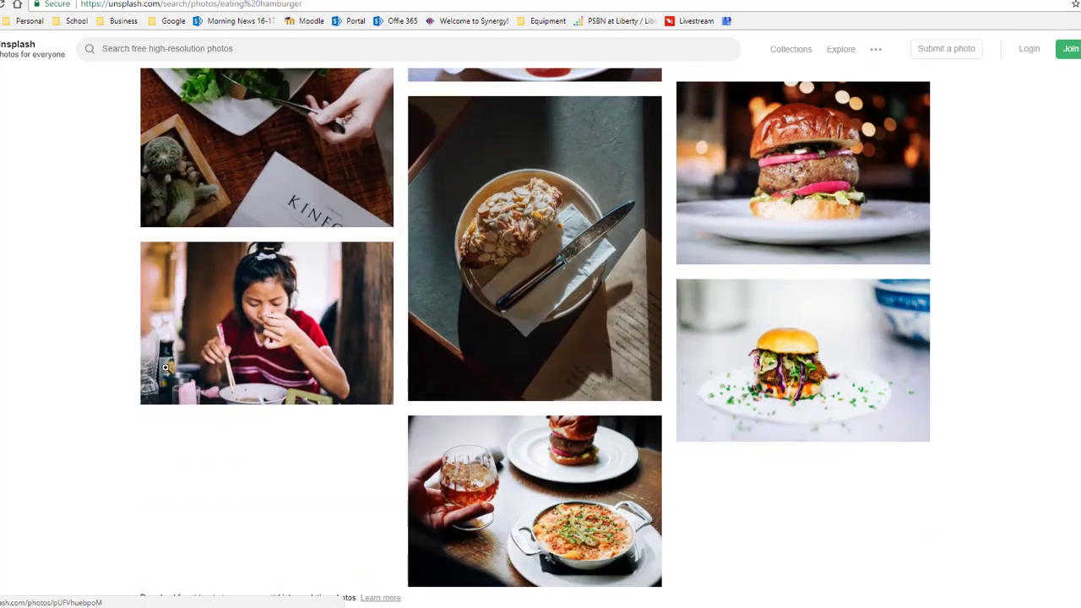
{"action": "scroll", "coordinate": [164, 369], "scroll_direction": "down", "scroll_amount": 2}
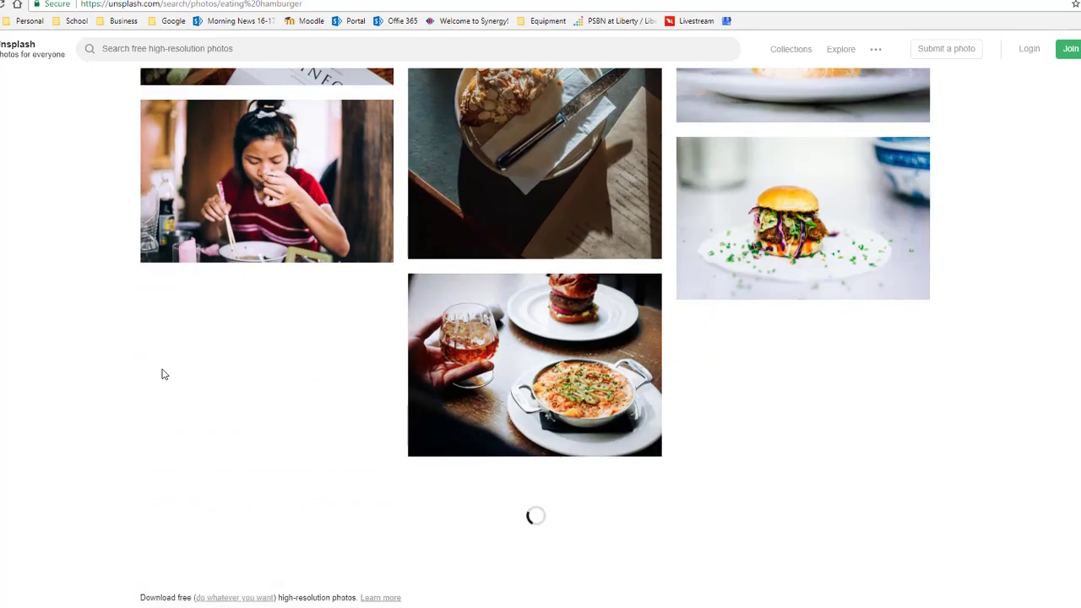
{"action": "scroll", "coordinate": [164, 369], "scroll_direction": "down", "scroll_amount": 2}
{"action": "scroll", "coordinate": [163, 374], "scroll_direction": "down", "scroll_amount": 2}
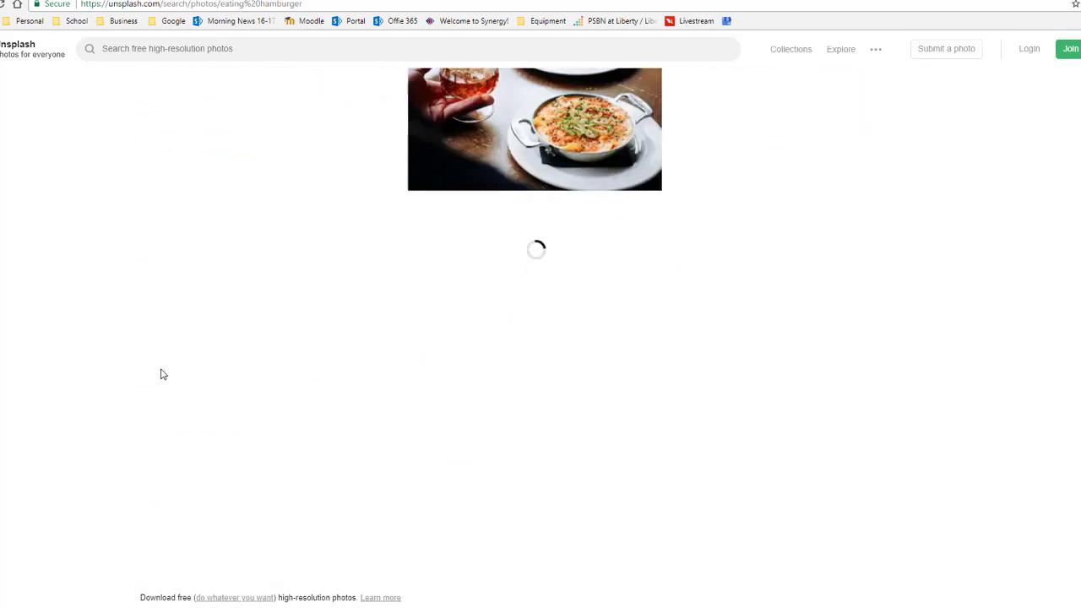
{"action": "scroll", "coordinate": [162, 374], "scroll_direction": "down", "scroll_amount": 2}
{"action": "scroll", "coordinate": [161, 374], "scroll_direction": "down", "scroll_amount": 2}
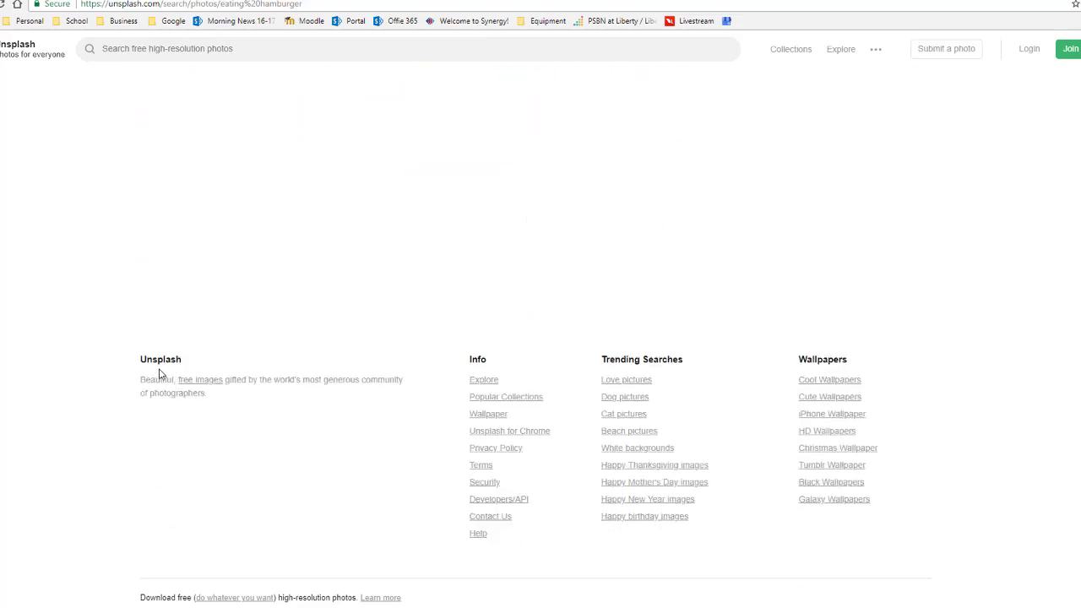
{"action": "scroll", "coordinate": [161, 373], "scroll_direction": "up", "scroll_amount": 20}
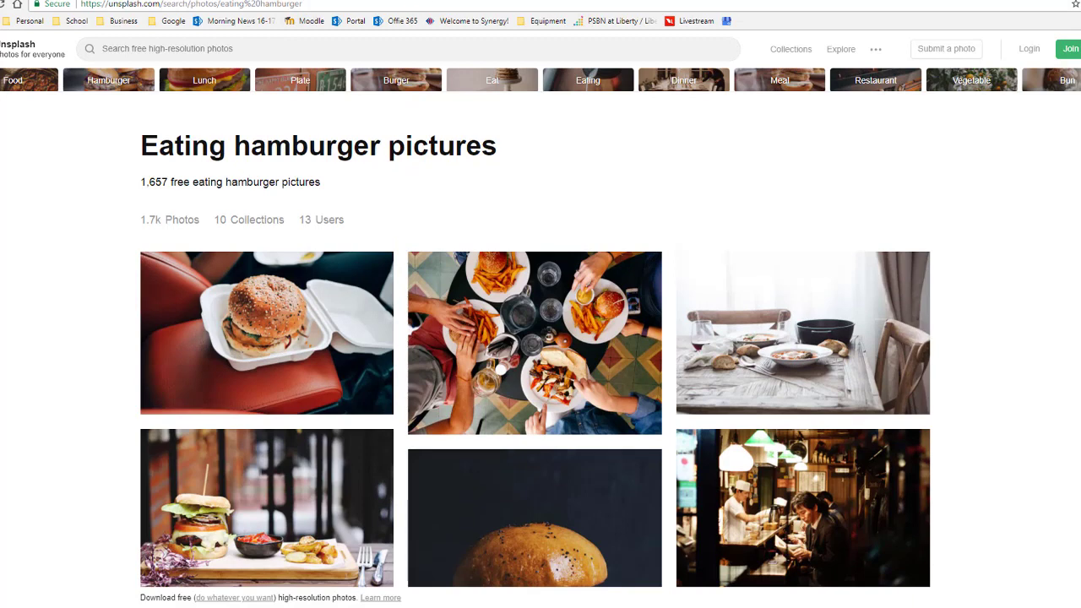
Step: Switch to the blank Google page, search for "hamburger", and show the image results
{"action": "left_click", "coordinate": [484, 3]}
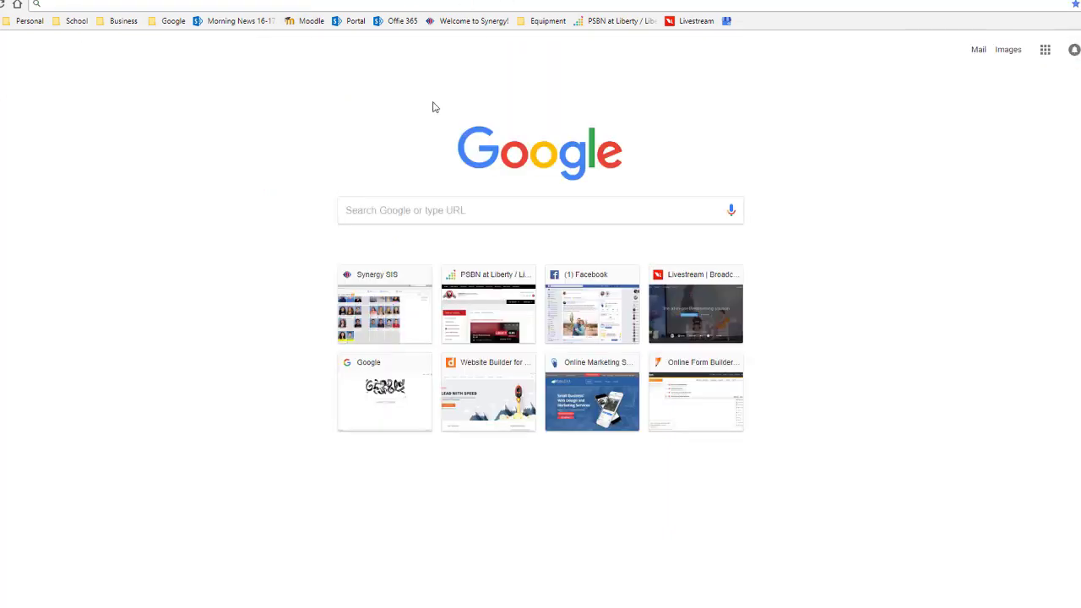
{"action": "left_click", "coordinate": [385, 215]}
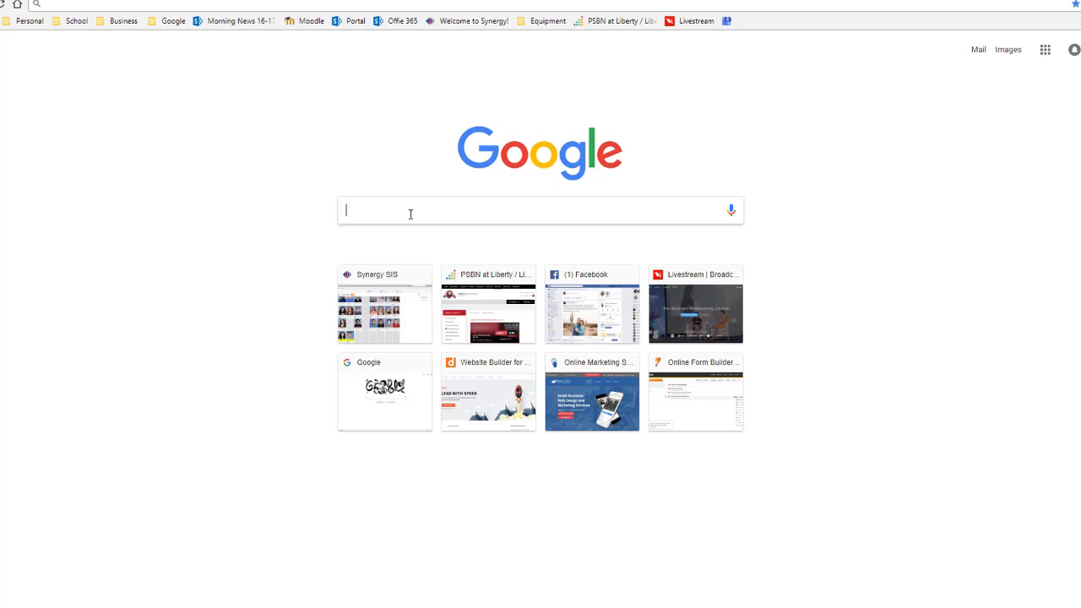
{"action": "type", "text": "ha"}
{"action": "key", "text": "BackSpace"}
{"action": "key", "text": "BackSpace"}
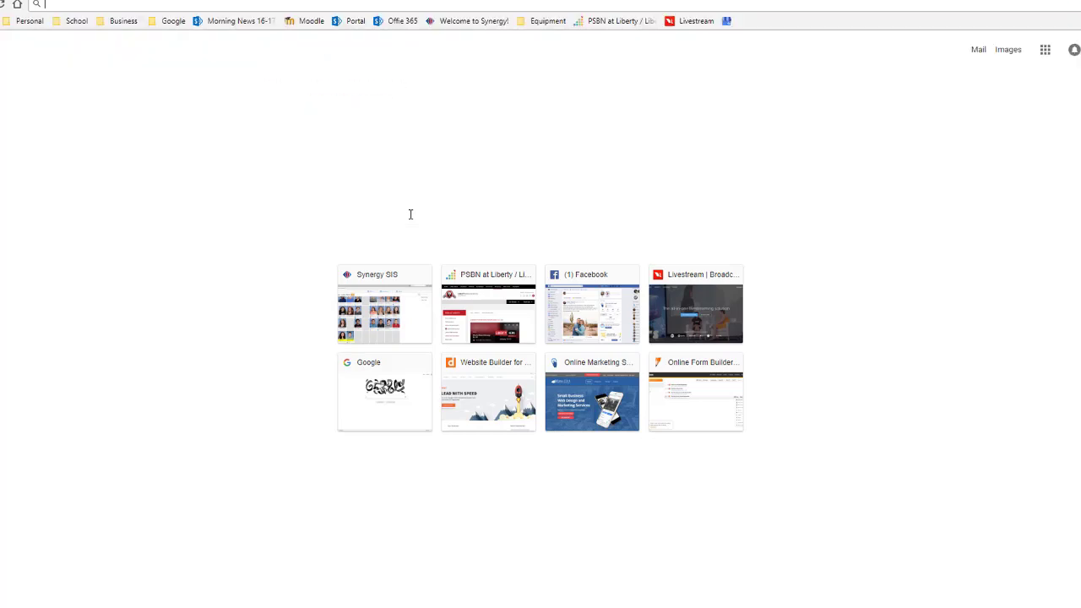
{"action": "type", "text": "hamburger"}
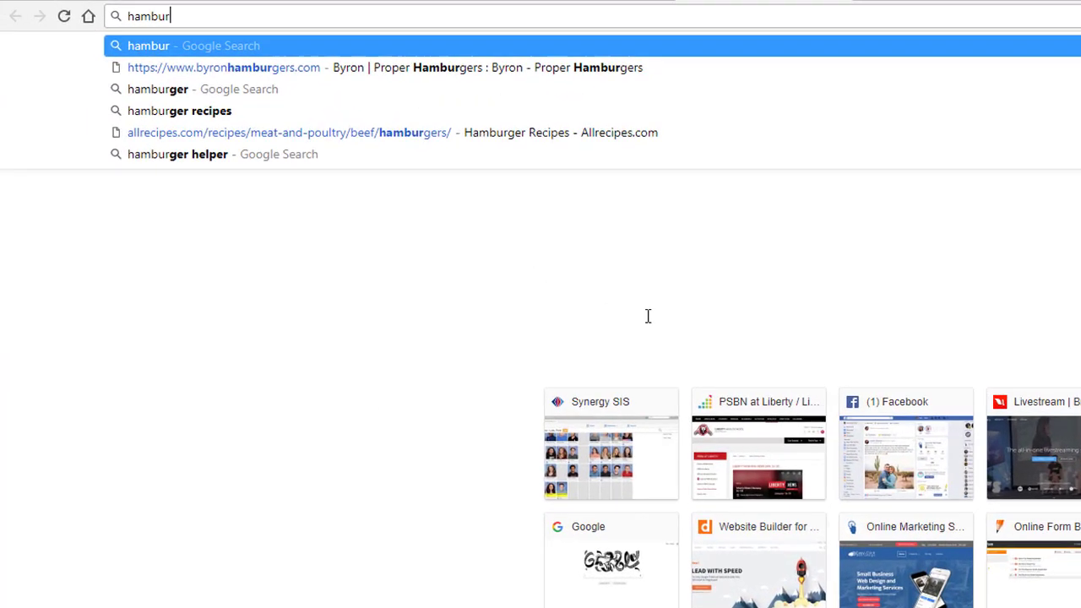
{"action": "key", "text": "Return"}
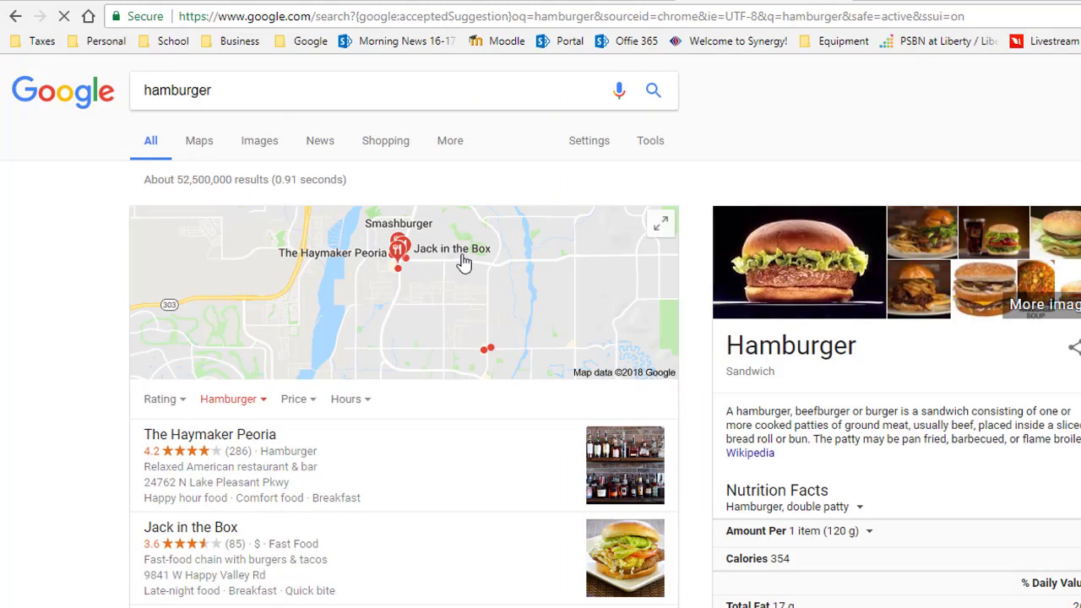
{"action": "left_click", "coordinate": [255, 143]}
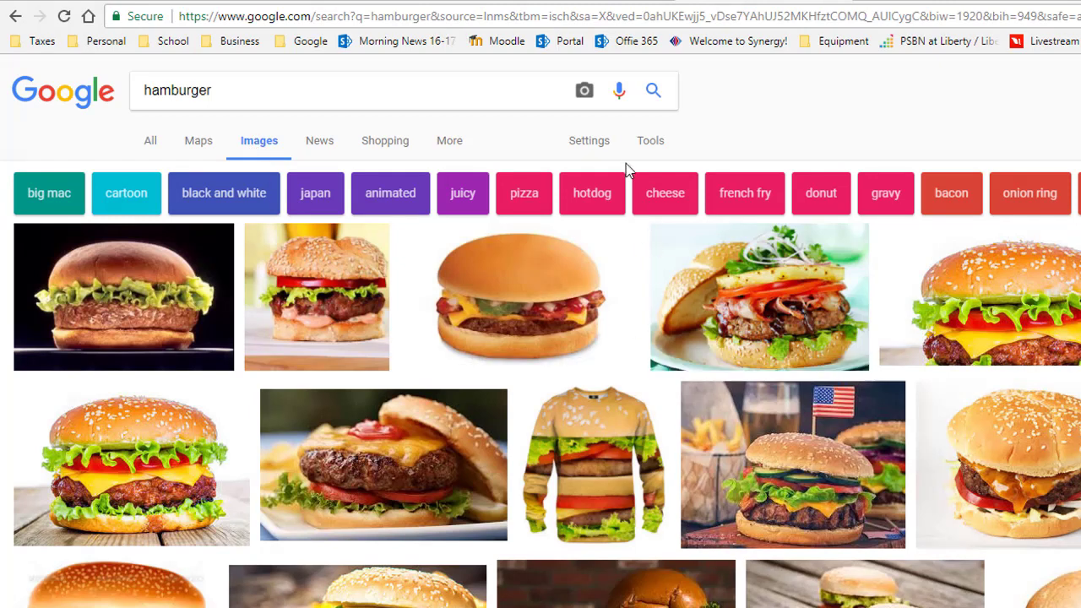
Step: Filter the hamburger image results by usage rights to those labeled for reuse with modification
{"action": "left_click", "coordinate": [651, 145]}
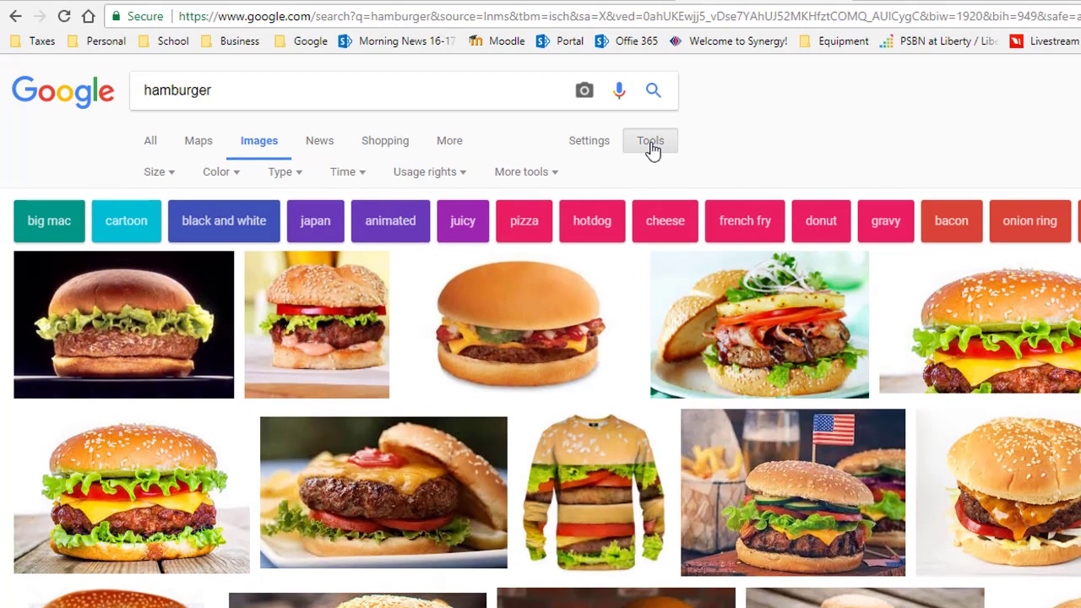
{"action": "left_click", "coordinate": [456, 173]}
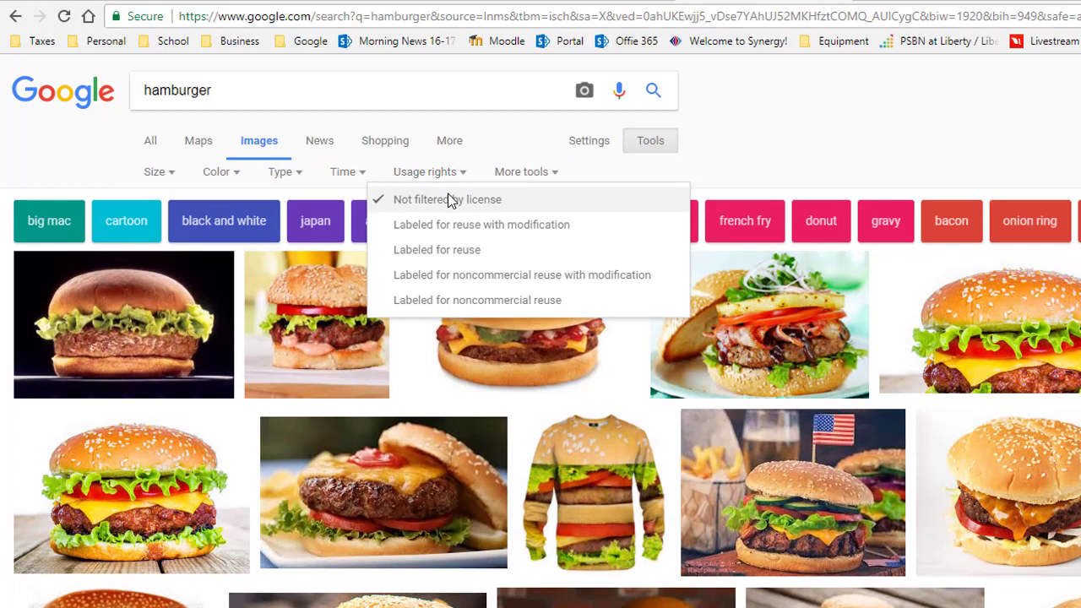
{"action": "left_click", "coordinate": [499, 224]}
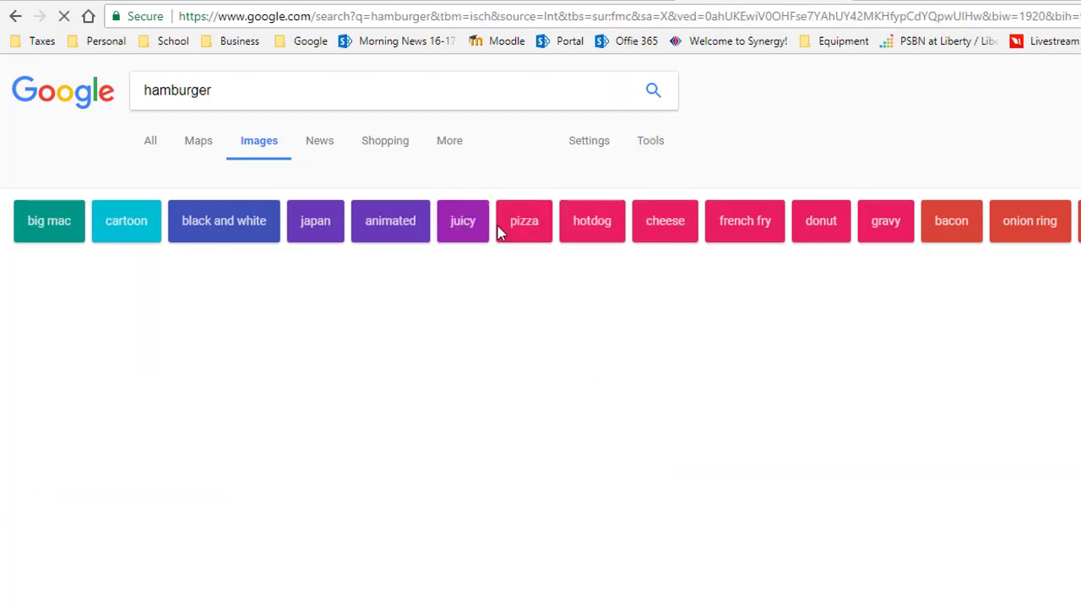
{"action": "scroll", "coordinate": [494, 586], "scroll_direction": "down", "scroll_amount": 5}
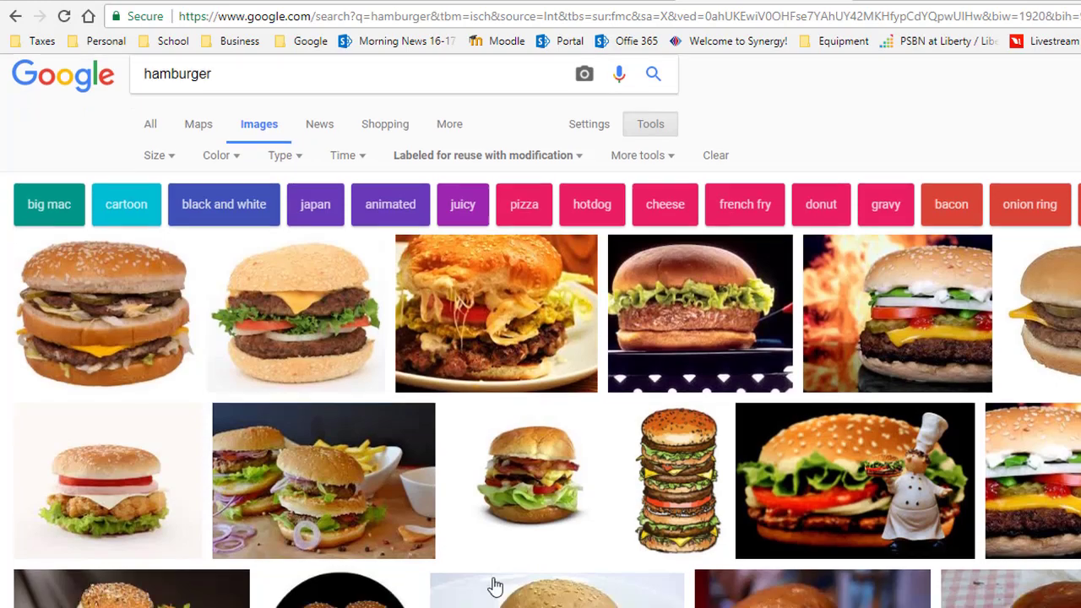
{"action": "scroll", "coordinate": [501, 581], "scroll_direction": "up", "scroll_amount": 5}
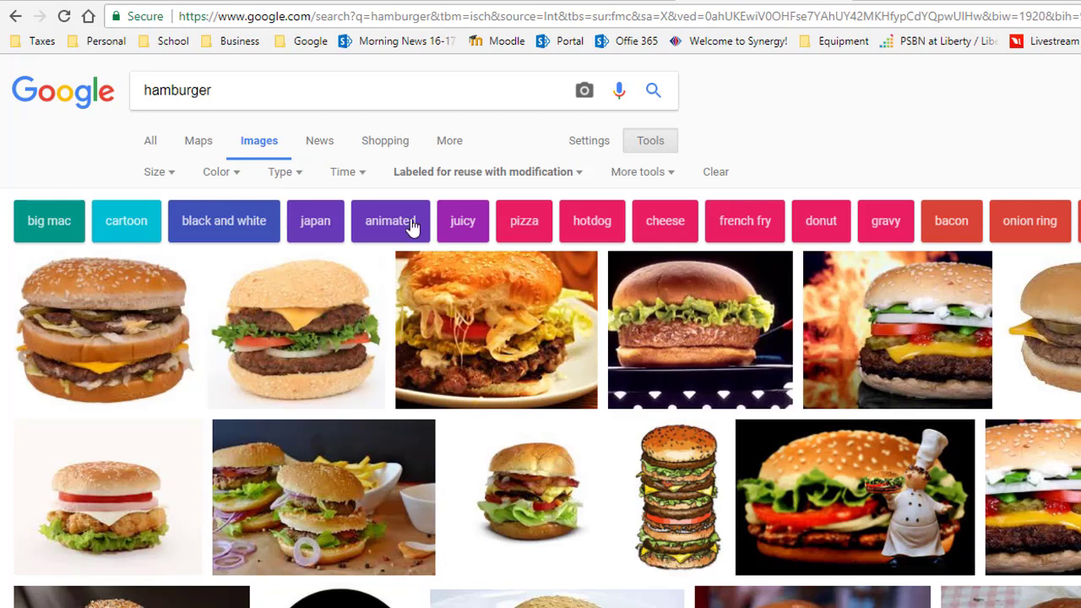
Step: Restrict the hamburger image results to an exact size of 1280 px wide and 720 px high
{"action": "left_click", "coordinate": [166, 174]}
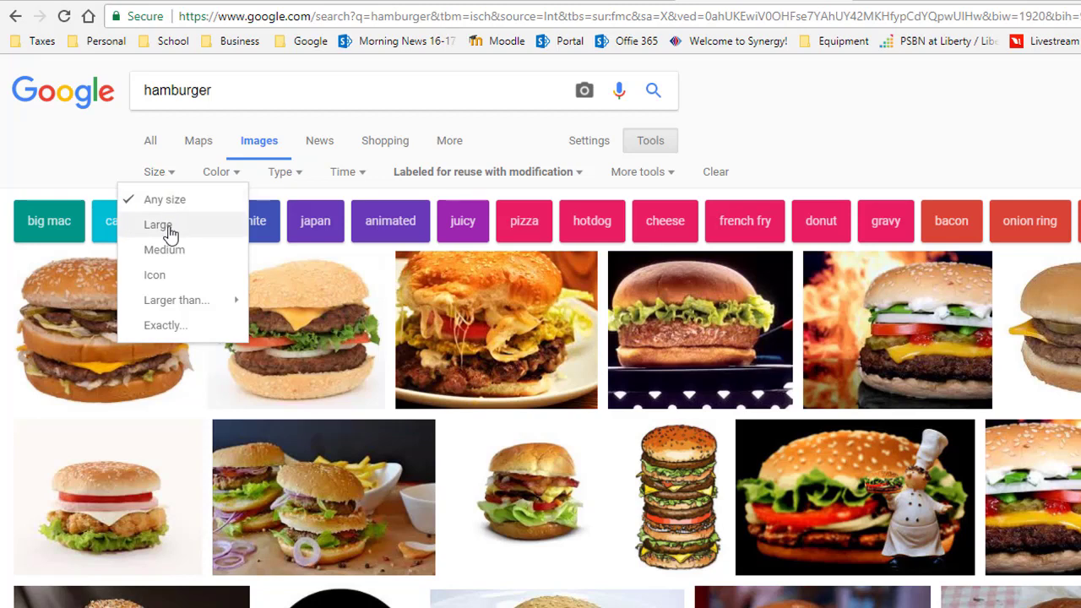
{"action": "left_click", "coordinate": [163, 326]}
{"action": "type", "text": "12890"}
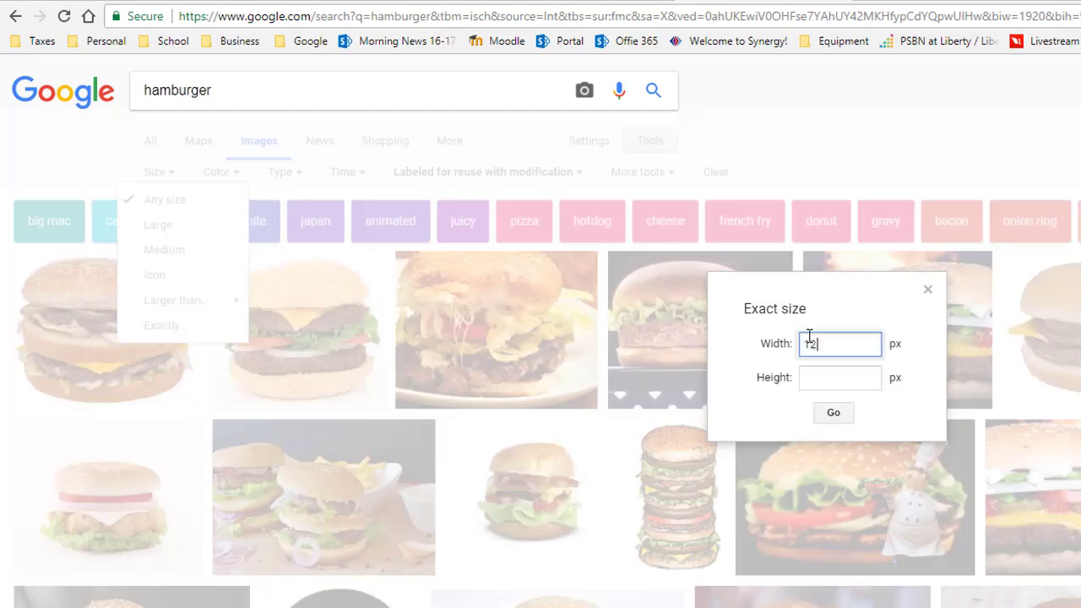
{"action": "key", "text": "BackSpace"}
{"action": "key", "text": "BackSpace"}
{"action": "type", "text": "0"}
{"action": "left_click", "coordinate": [858, 380]}
{"action": "type", "text": "720"}
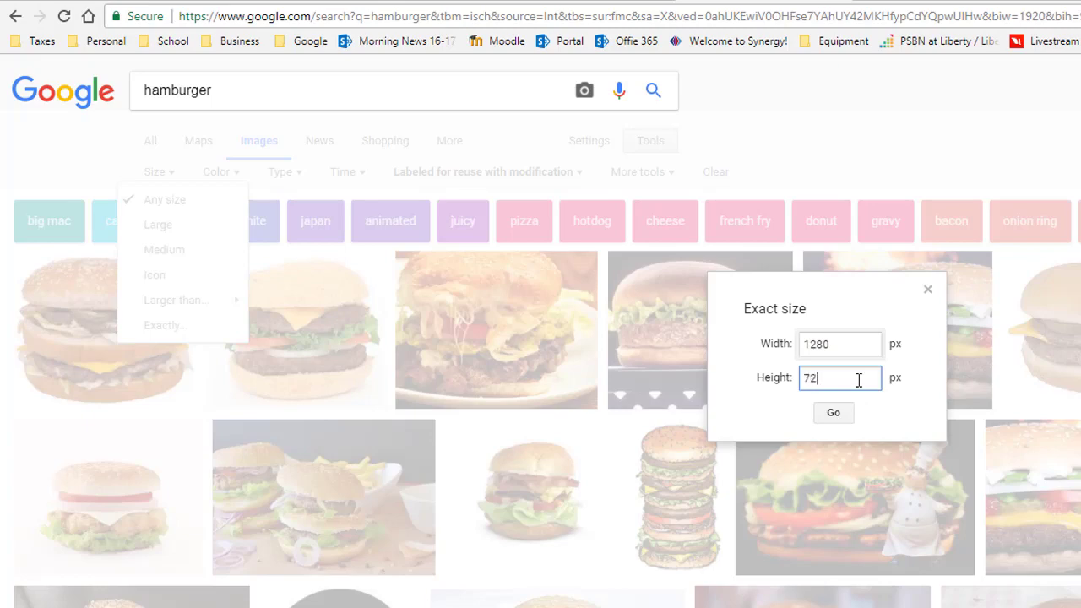
{"action": "left_click", "coordinate": [829, 414]}
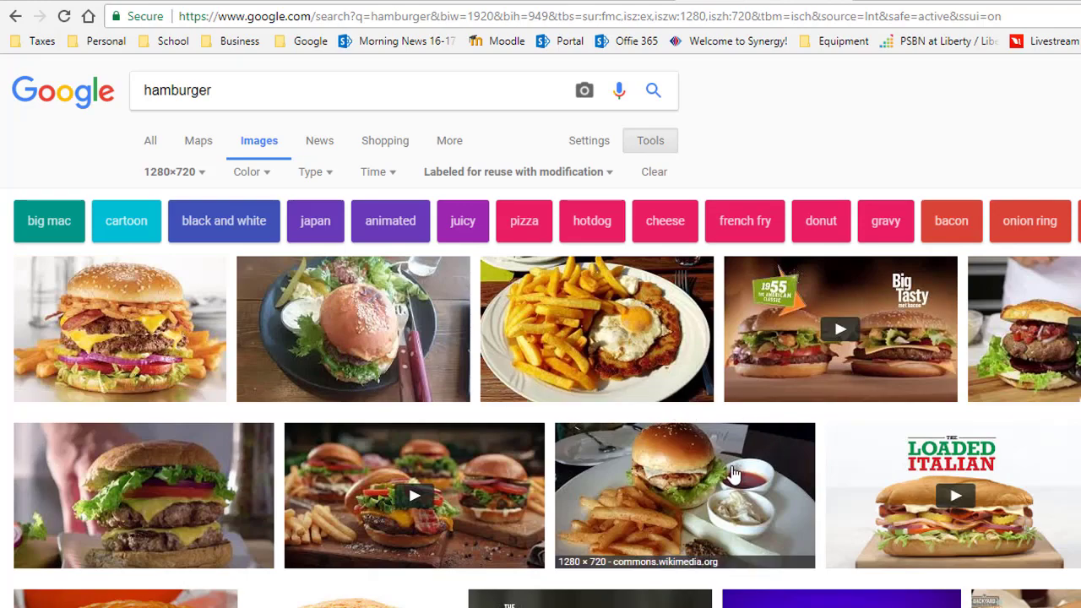
Step: Look through the filtered hamburger images, and run the same image search for "dogs" with the size and license filters kept
{"action": "scroll", "coordinate": [731, 475], "scroll_direction": "down", "scroll_amount": 5}
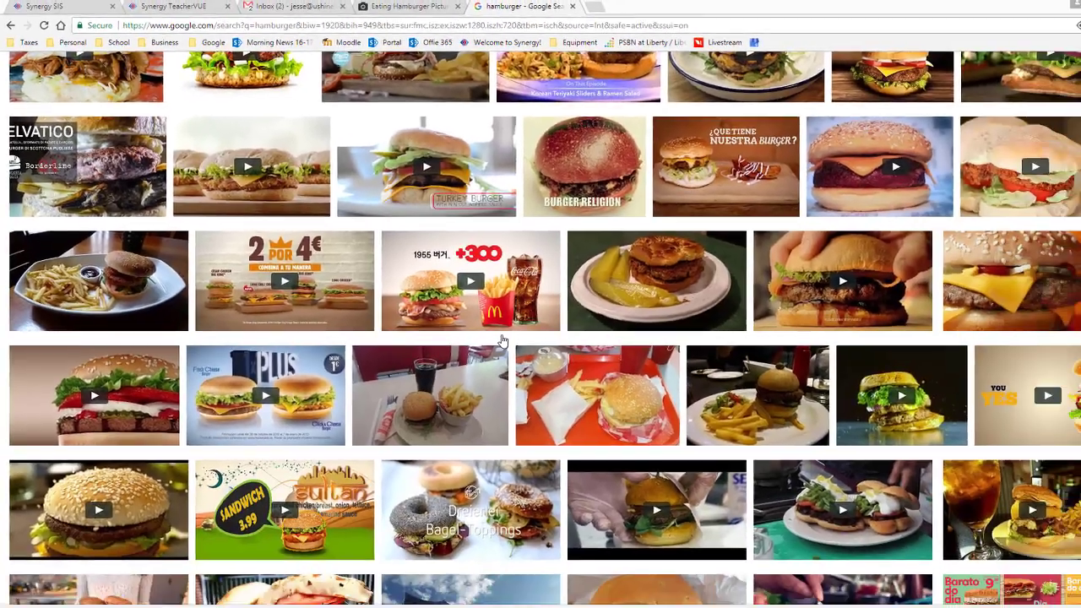
{"action": "scroll", "coordinate": [474, 323], "scroll_direction": "down", "scroll_amount": 5}
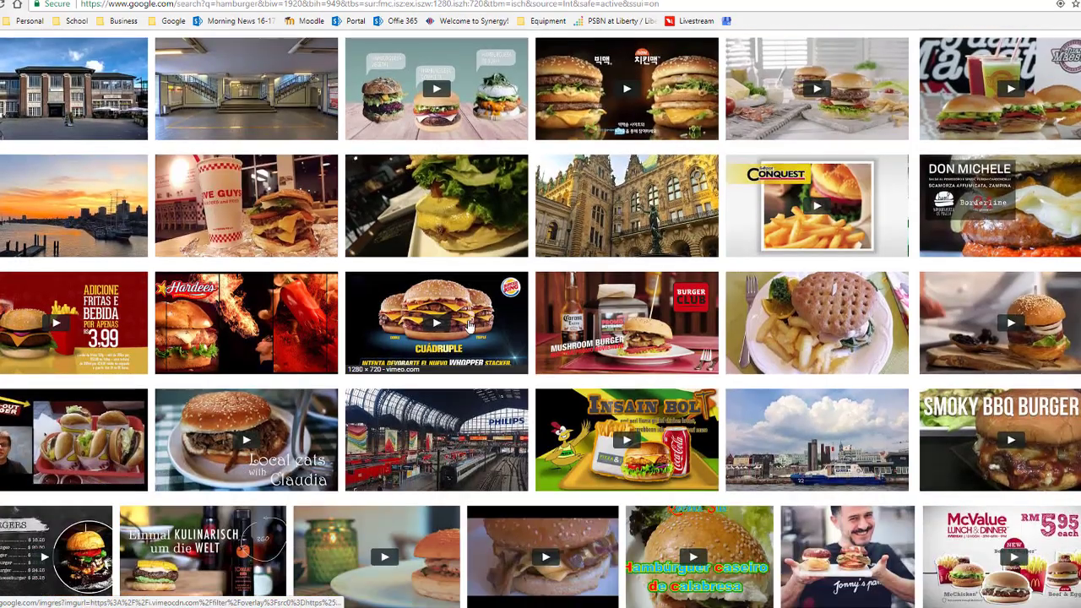
{"action": "scroll", "coordinate": [470, 325], "scroll_direction": "down", "scroll_amount": 5}
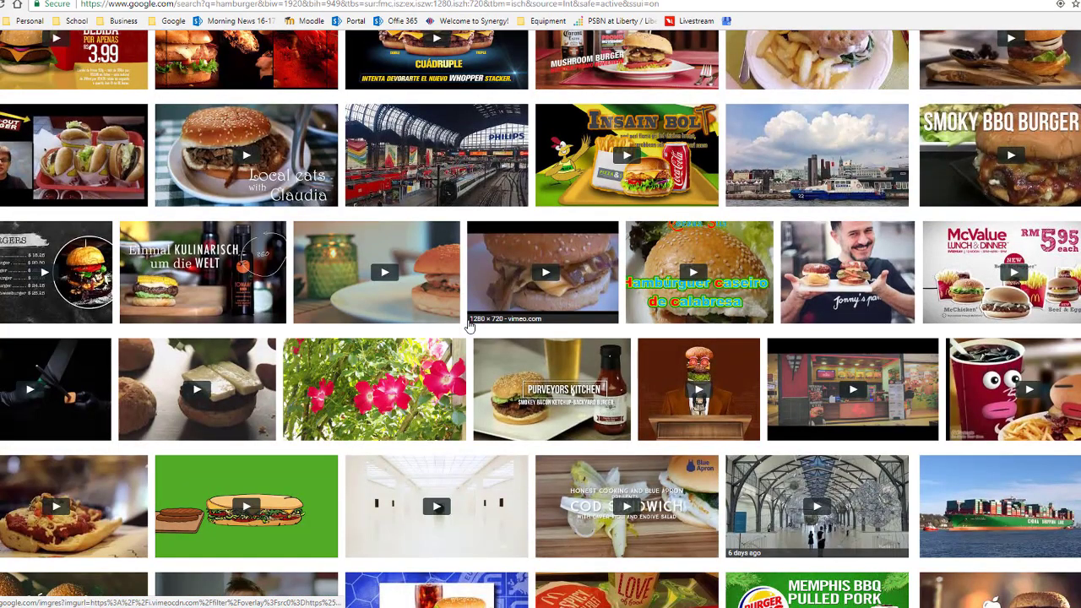
{"action": "scroll", "coordinate": [470, 325], "scroll_direction": "down", "scroll_amount": 3}
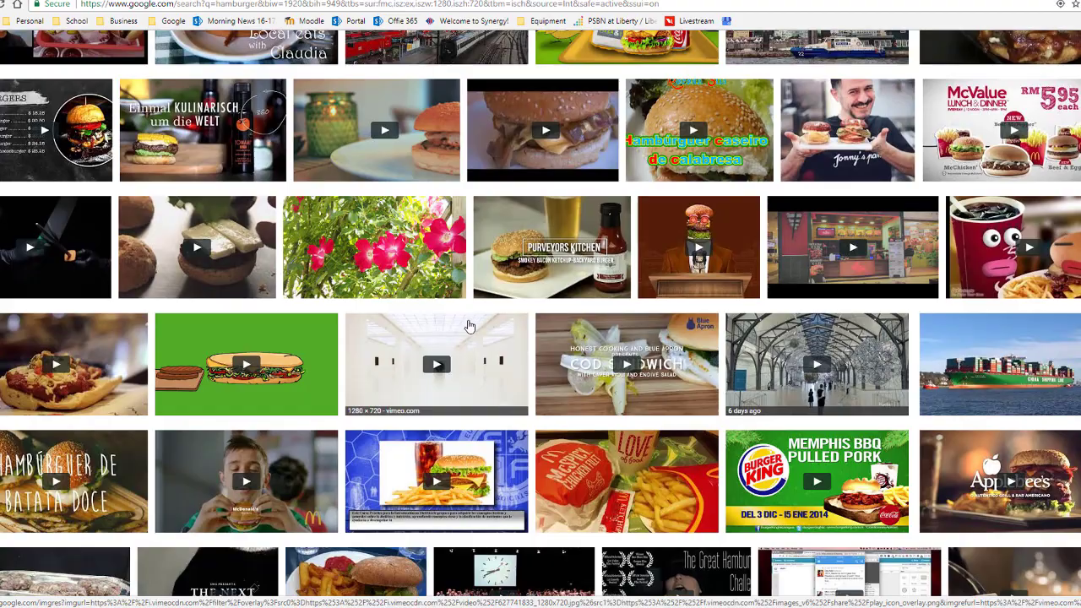
{"action": "scroll", "coordinate": [470, 325], "scroll_direction": "down", "scroll_amount": 4}
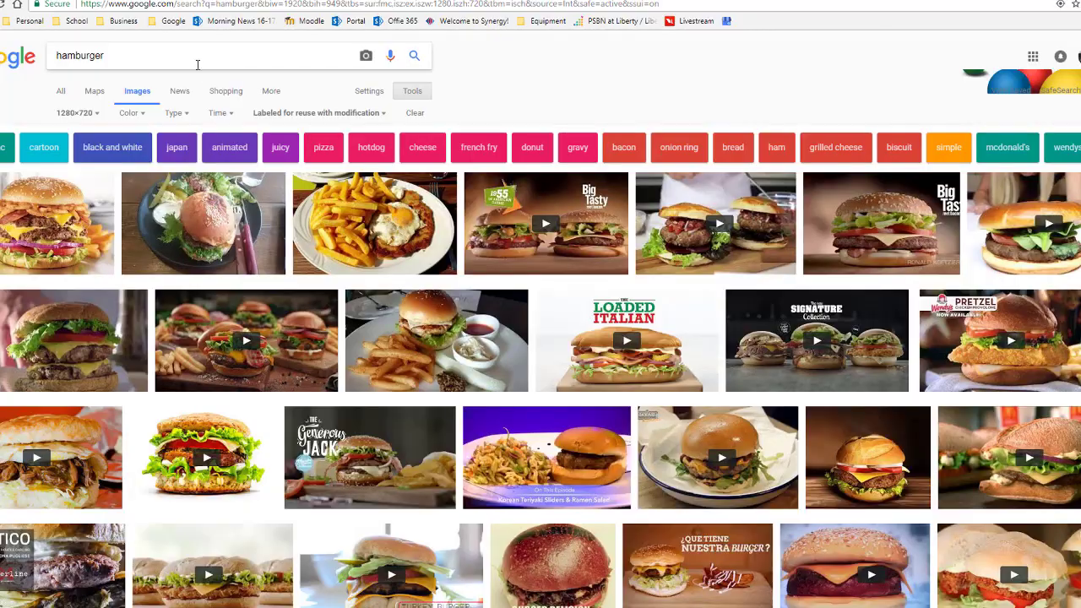
{"action": "double_click", "coordinate": [191, 59]}
{"action": "type", "text": "dogs"}
{"action": "key", "text": "Return"}
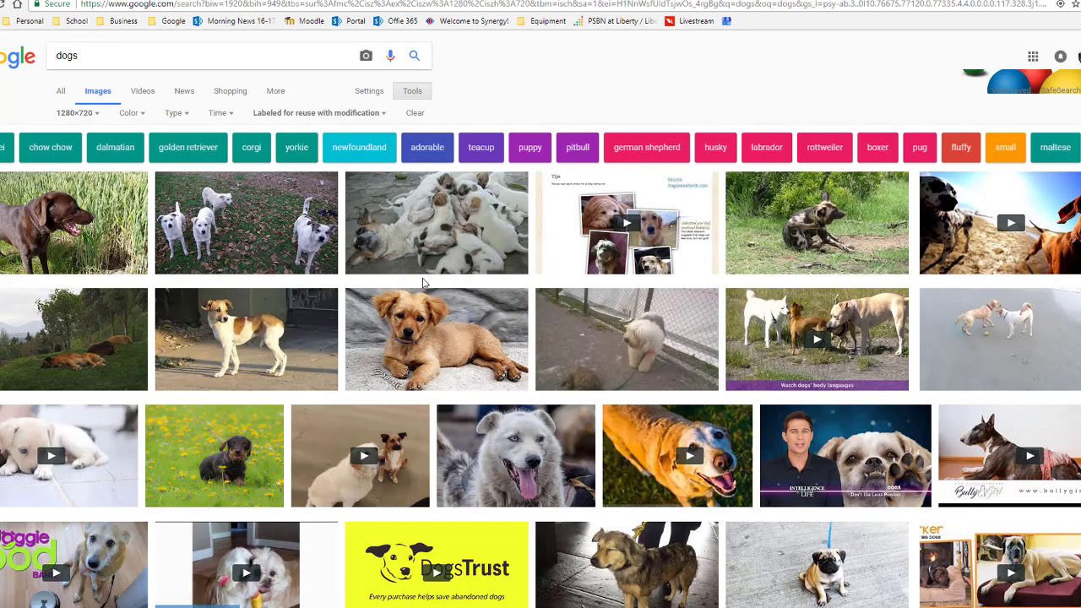
{"action": "scroll", "coordinate": [424, 283], "scroll_direction": "down", "scroll_amount": 3}
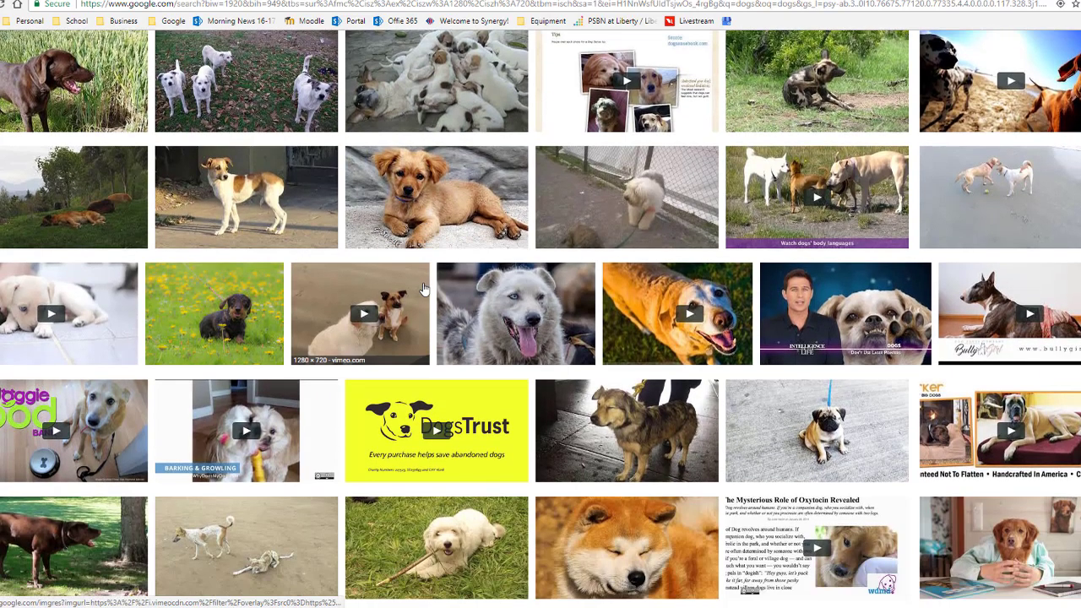
{"action": "scroll", "coordinate": [424, 290], "scroll_direction": "down", "scroll_amount": 6}
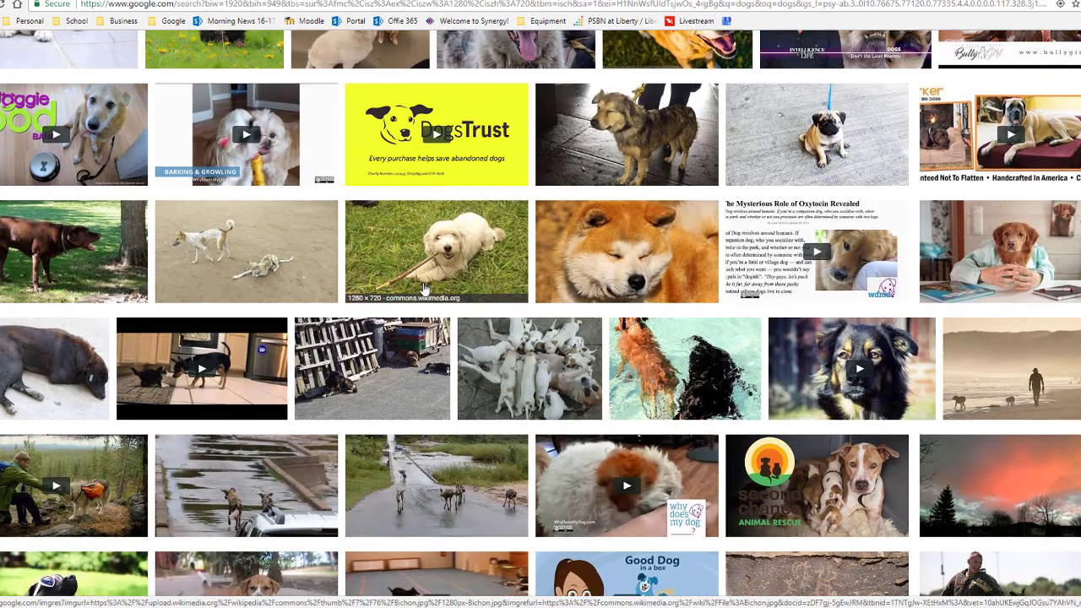
Step: Look through the filtered dog image results and preview the Rover.com photo of a man walking two dogs
{"action": "scroll", "coordinate": [424, 290], "scroll_direction": "down", "scroll_amount": 10}
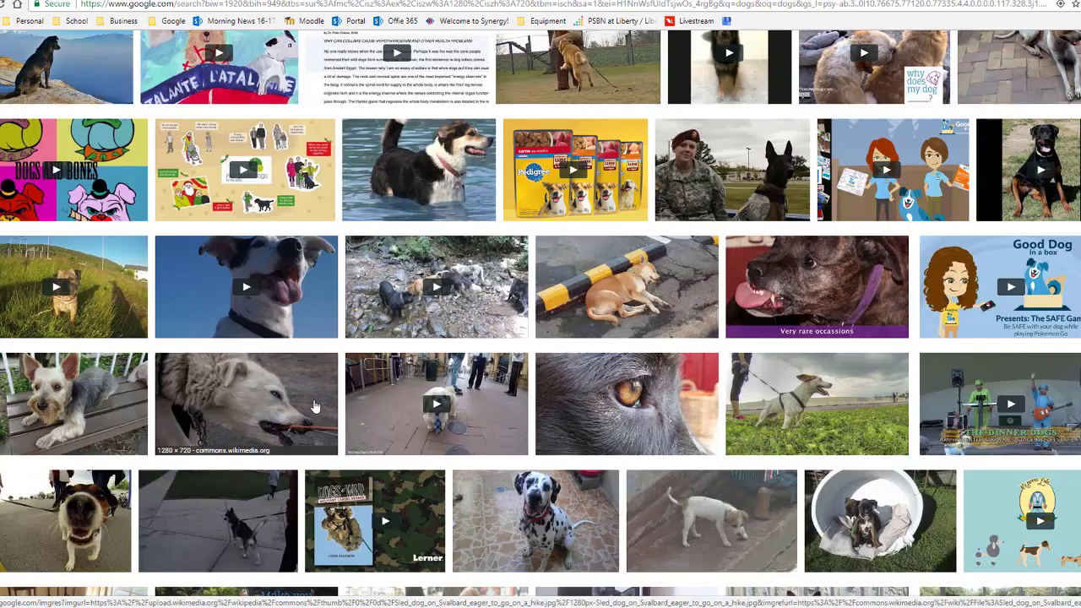
{"action": "scroll", "coordinate": [312, 406], "scroll_direction": "down", "scroll_amount": 2}
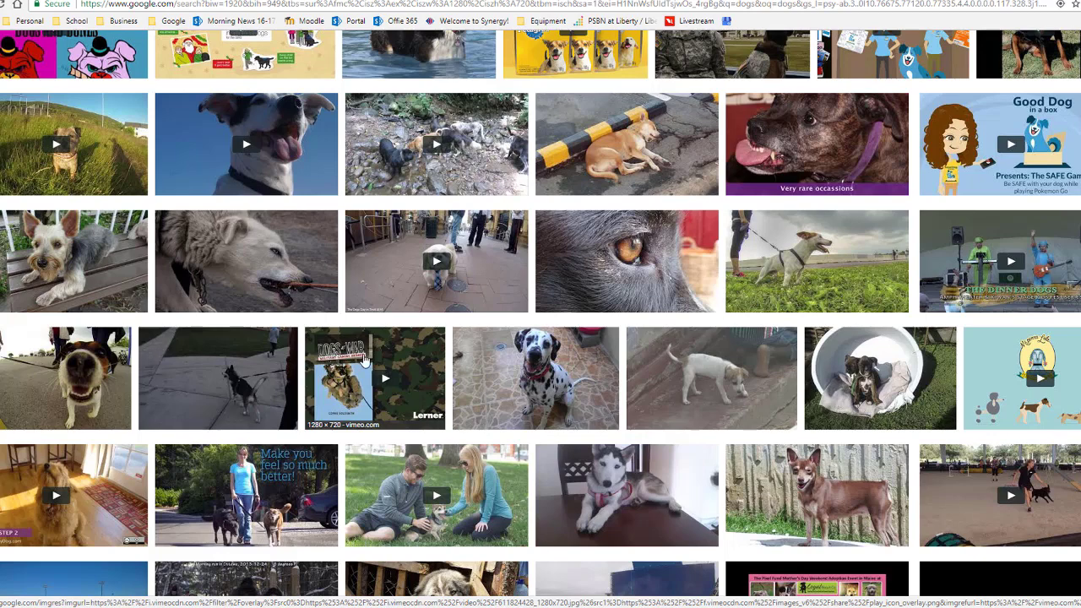
{"action": "scroll", "coordinate": [365, 361], "scroll_direction": "down", "scroll_amount": 3}
{"action": "scroll", "coordinate": [364, 361], "scroll_direction": "down", "scroll_amount": 3}
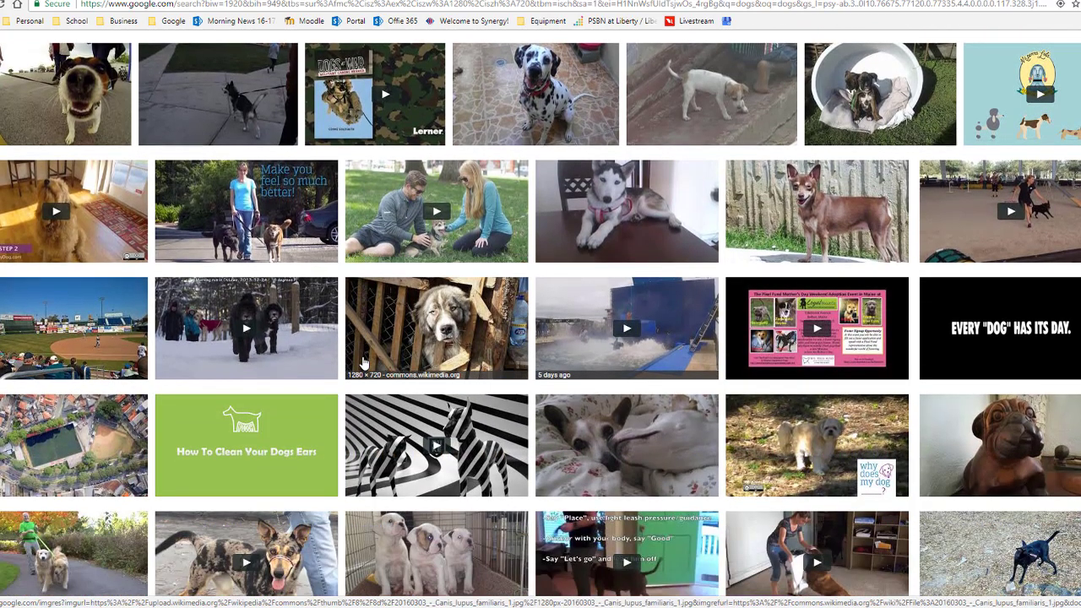
{"action": "scroll", "coordinate": [363, 363], "scroll_direction": "down", "scroll_amount": 3}
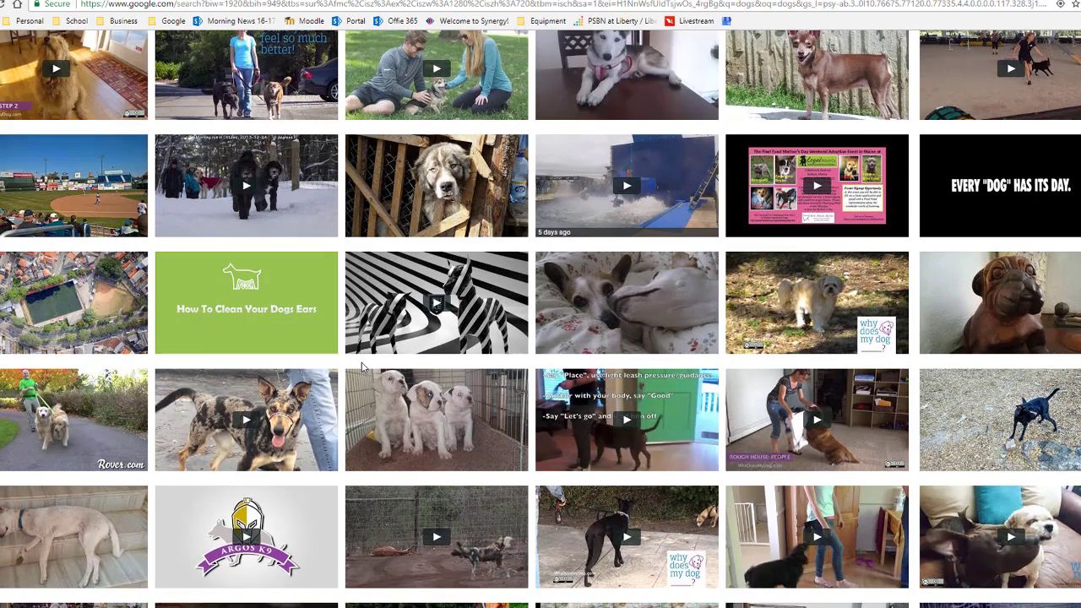
{"action": "scroll", "coordinate": [361, 366], "scroll_direction": "down", "scroll_amount": 3}
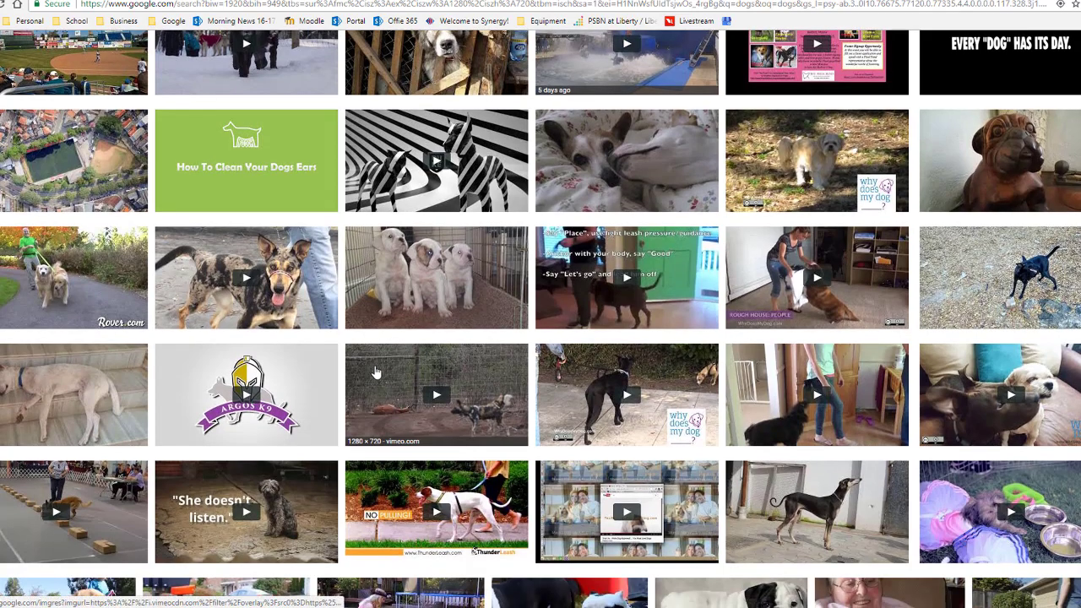
{"action": "scroll", "coordinate": [365, 377], "scroll_direction": "down", "scroll_amount": 3}
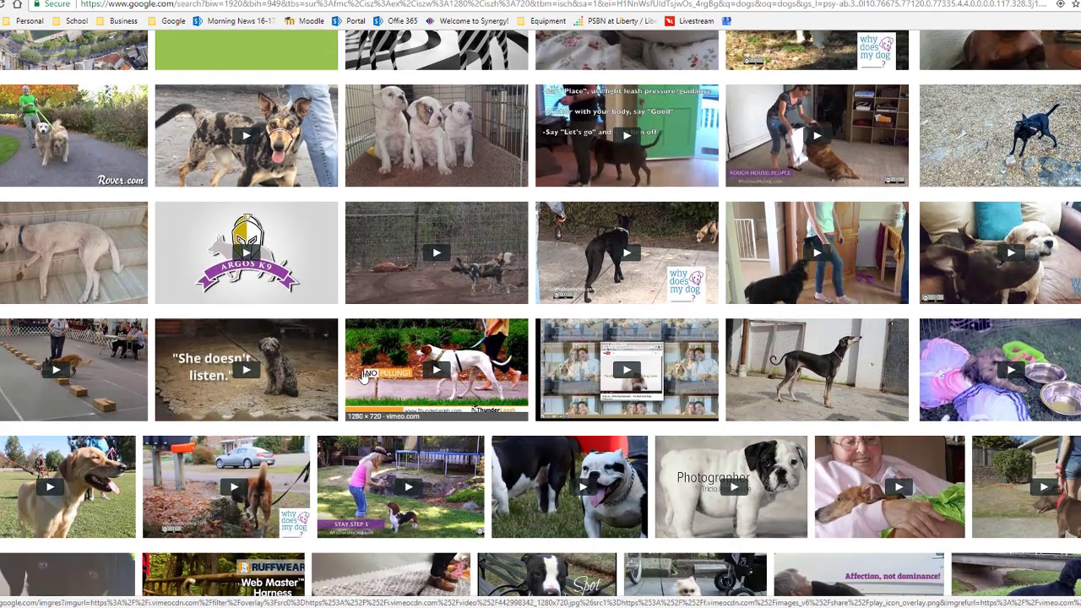
{"action": "scroll", "coordinate": [365, 376], "scroll_direction": "up", "scroll_amount": 6}
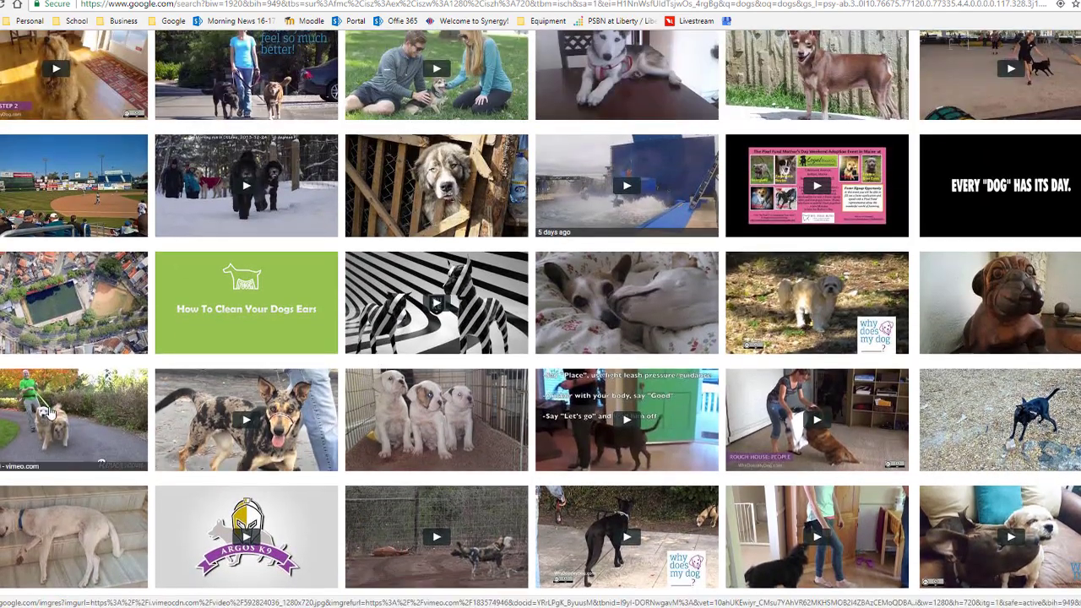
{"action": "left_click", "coordinate": [49, 411]}
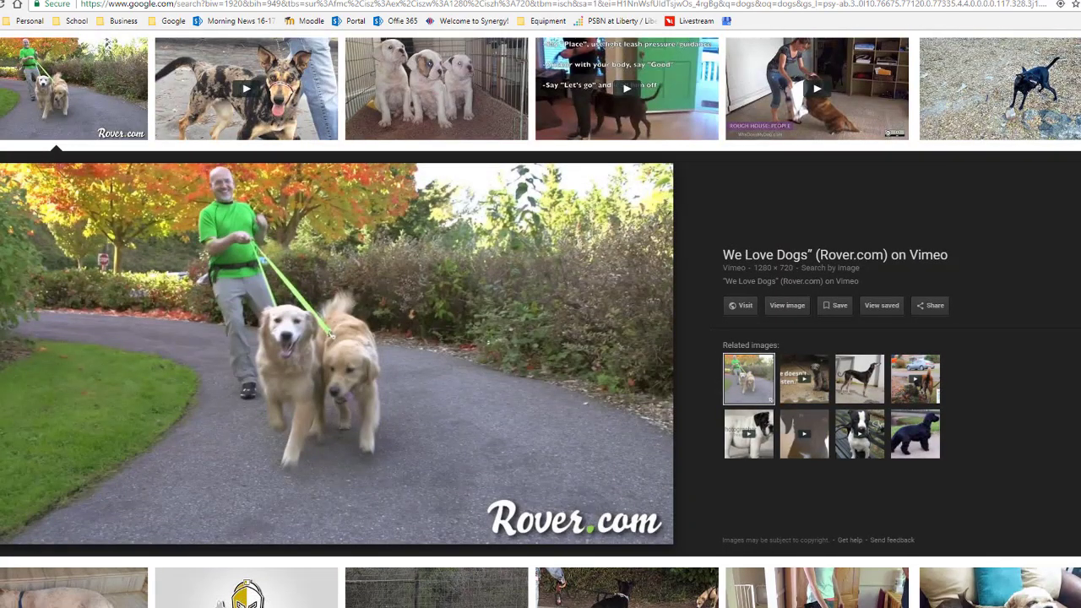
{"action": "left_click", "coordinate": [1051, 176]}
Step: Find the photo of people walking dogs on the beach and open its Wikimedia Commons page
{"action": "scroll", "coordinate": [840, 276], "scroll_direction": "down", "scroll_amount": 5}
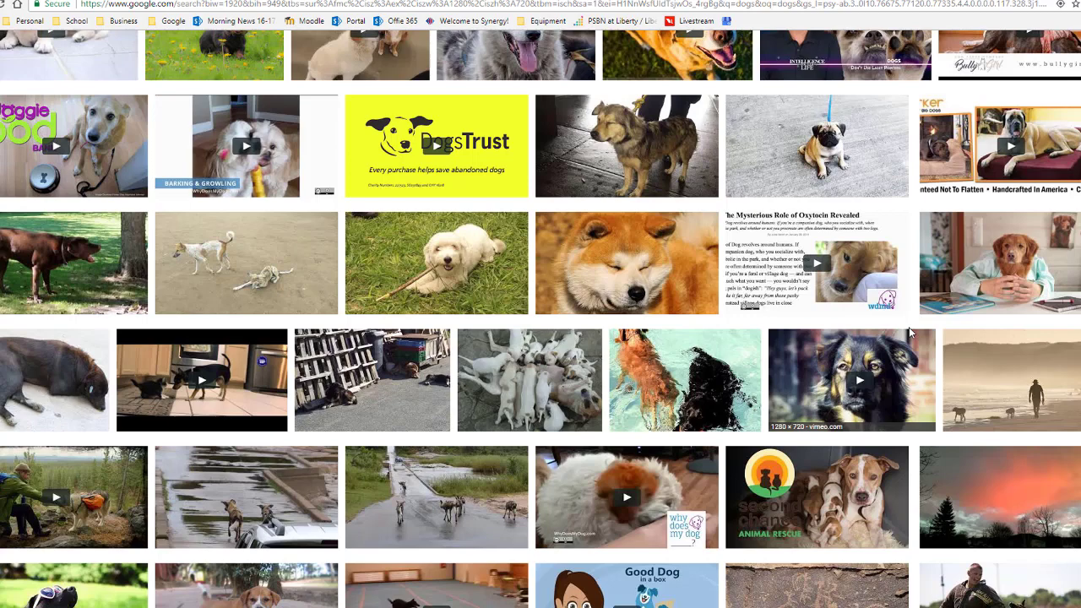
{"action": "scroll", "coordinate": [909, 332], "scroll_direction": "down", "scroll_amount": 2}
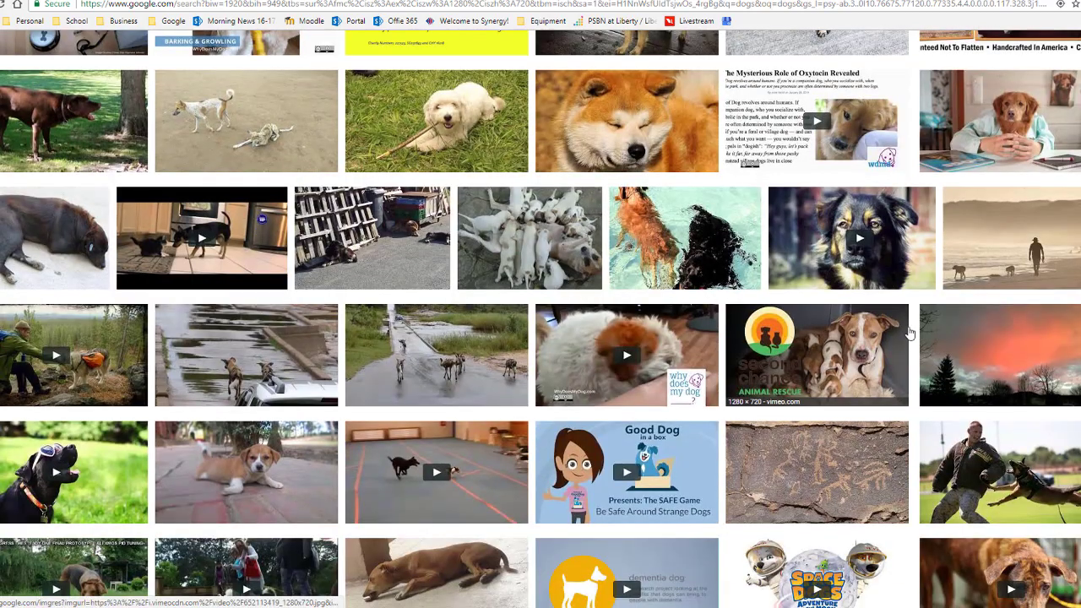
{"action": "left_click", "coordinate": [1026, 251]}
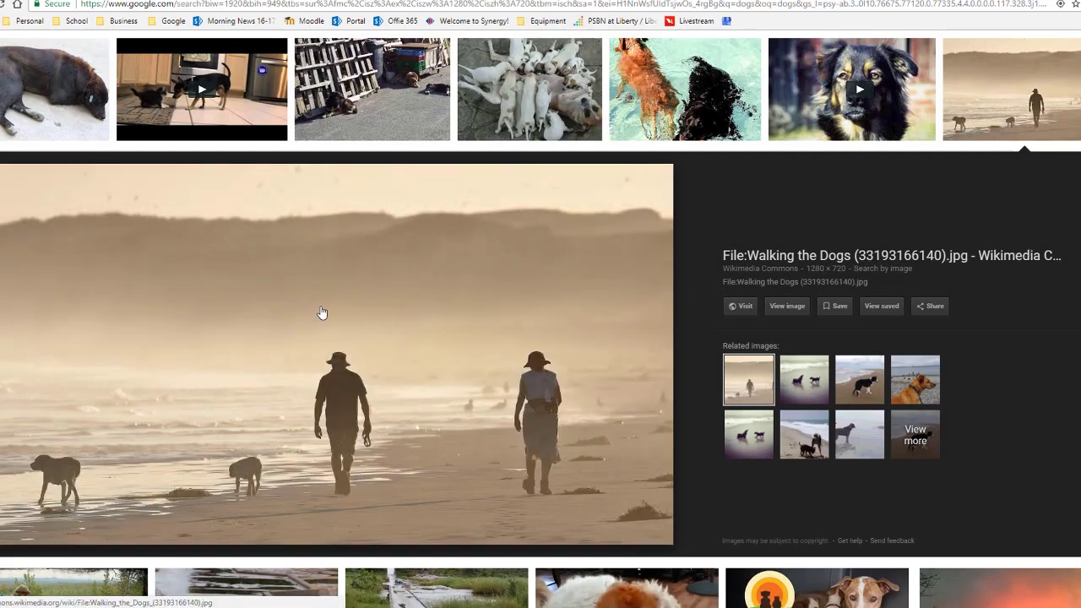
{"action": "right_click", "coordinate": [290, 288]}
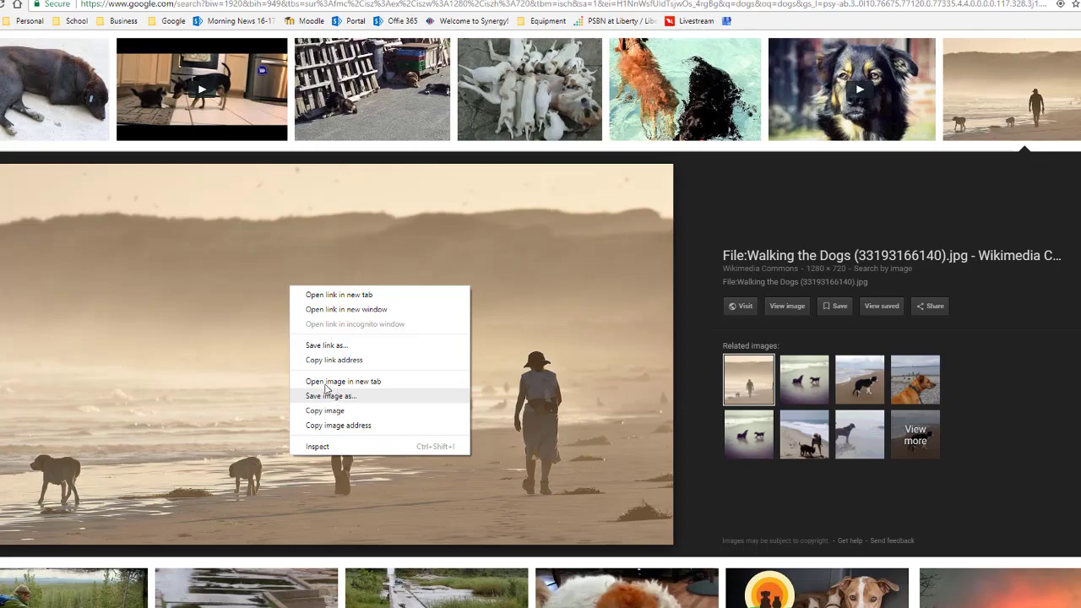
{"action": "left_click", "coordinate": [254, 258]}
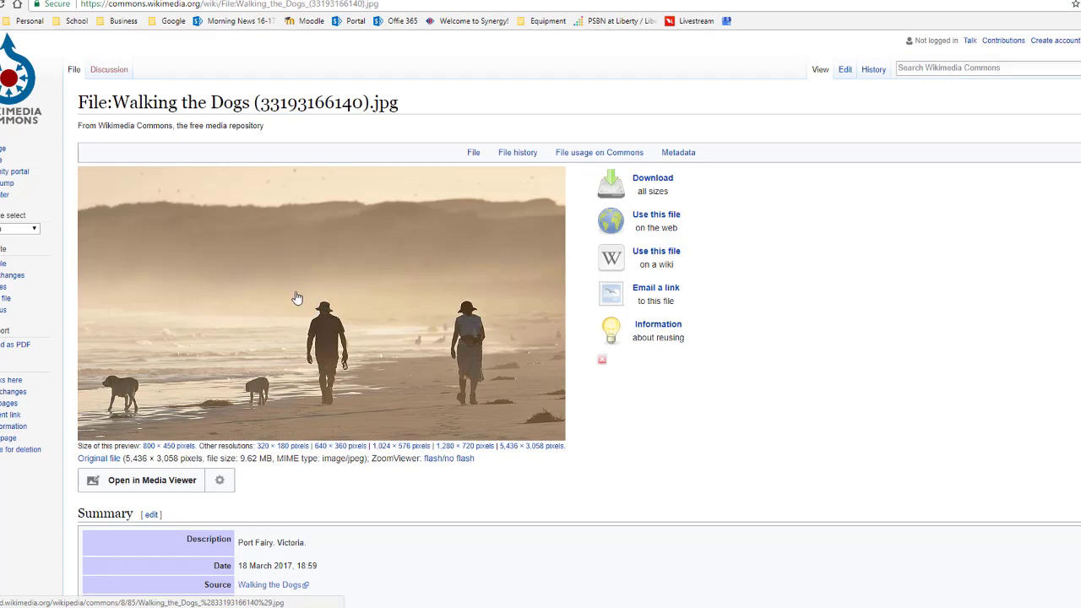
Step: Start saving the beach photo from the Wikimedia Commons page, with the Desktop as location
{"action": "right_click", "coordinate": [296, 297]}
{"action": "left_click", "coordinate": [343, 400]}
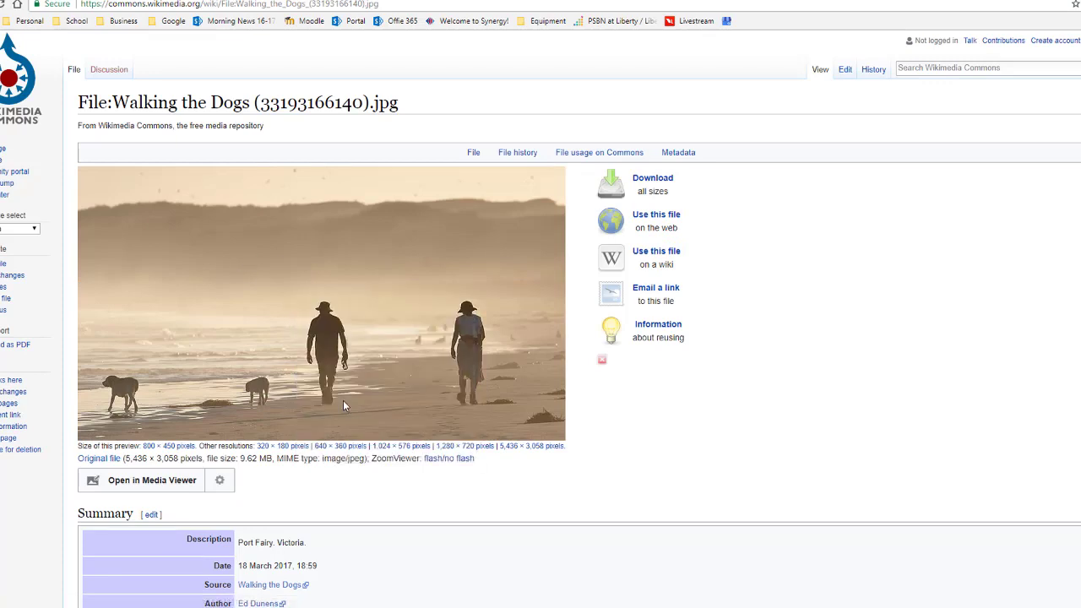
{"action": "left_click", "coordinate": [5, 139]}
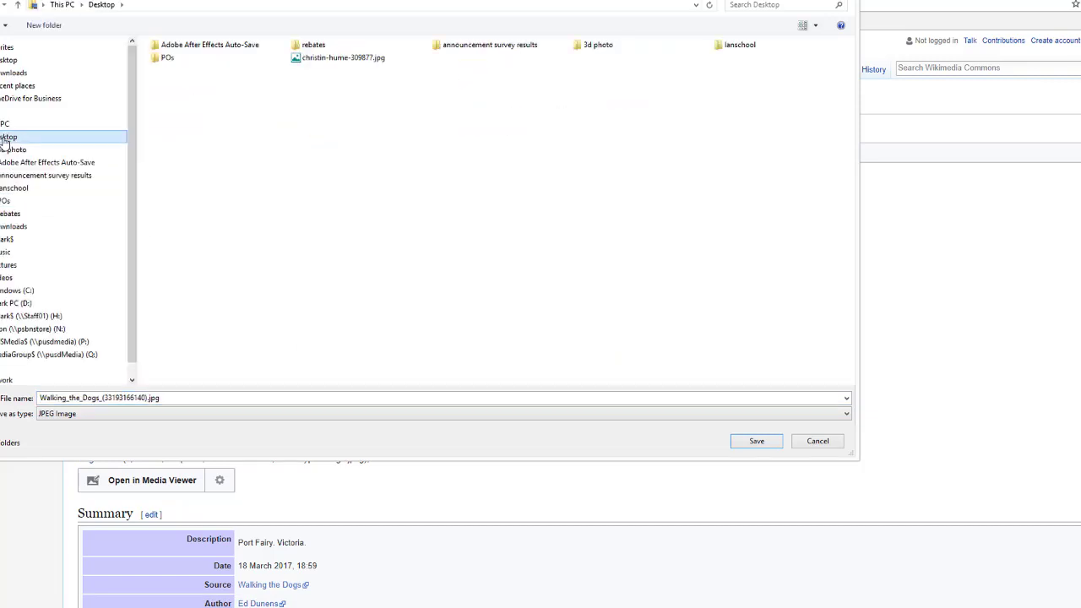
Step: Try to create a folder named "3d photo" on the Desktop, and remove the leftover new folder
{"action": "right_click", "coordinate": [232, 168]}
{"action": "mouse_move", "coordinate": [280, 280]}
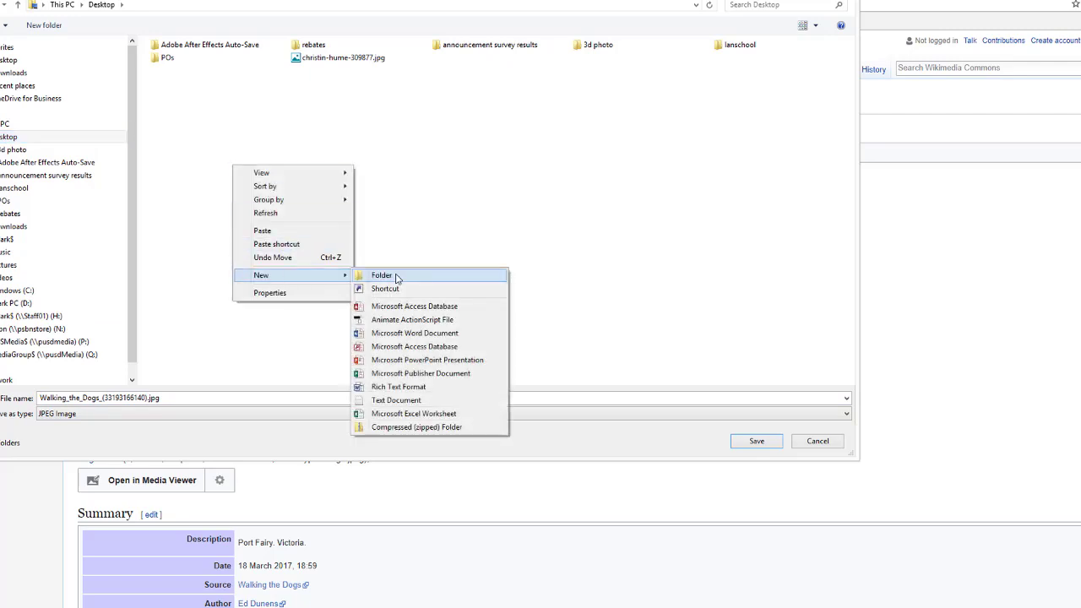
{"action": "left_click", "coordinate": [390, 278]}
{"action": "type", "text": "3"}
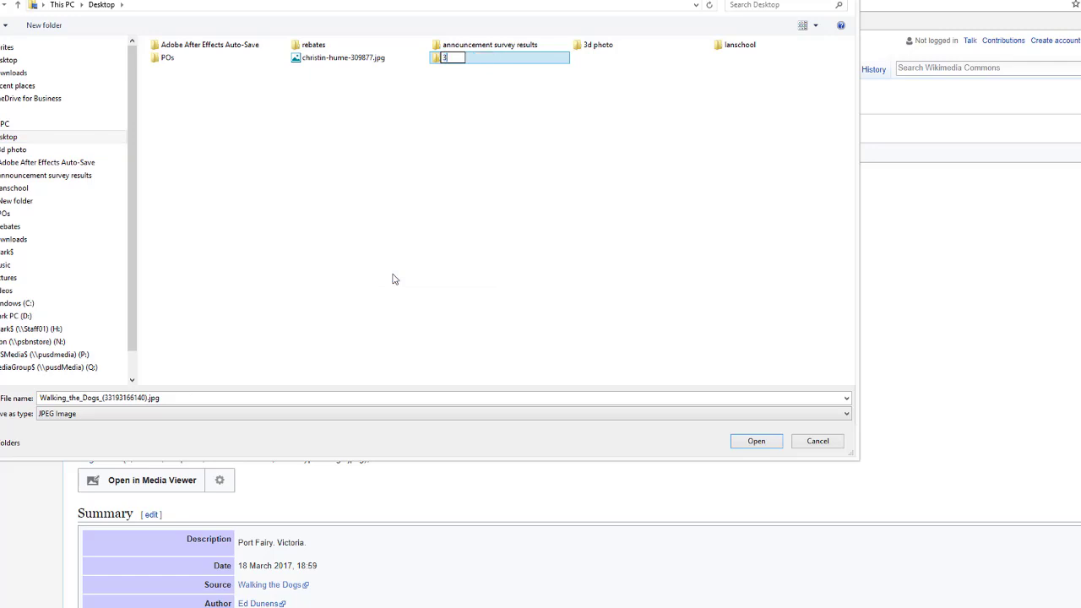
{"action": "type", "text": "d photo"}
{"action": "key", "text": "Return"}
{"action": "left_click", "coordinate": [650, 420]}
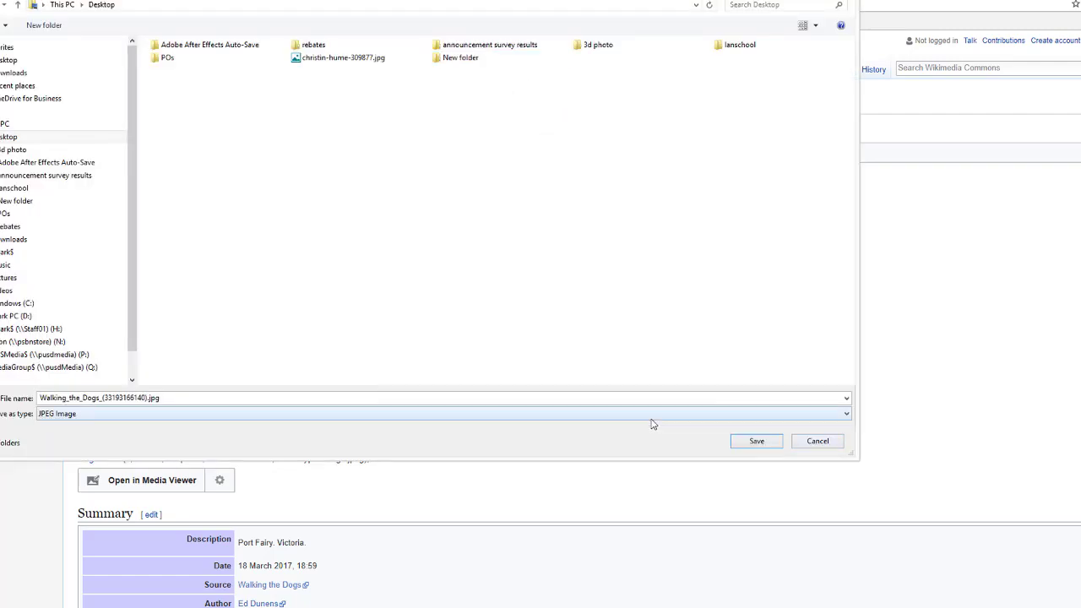
{"action": "left_click", "coordinate": [475, 60]}
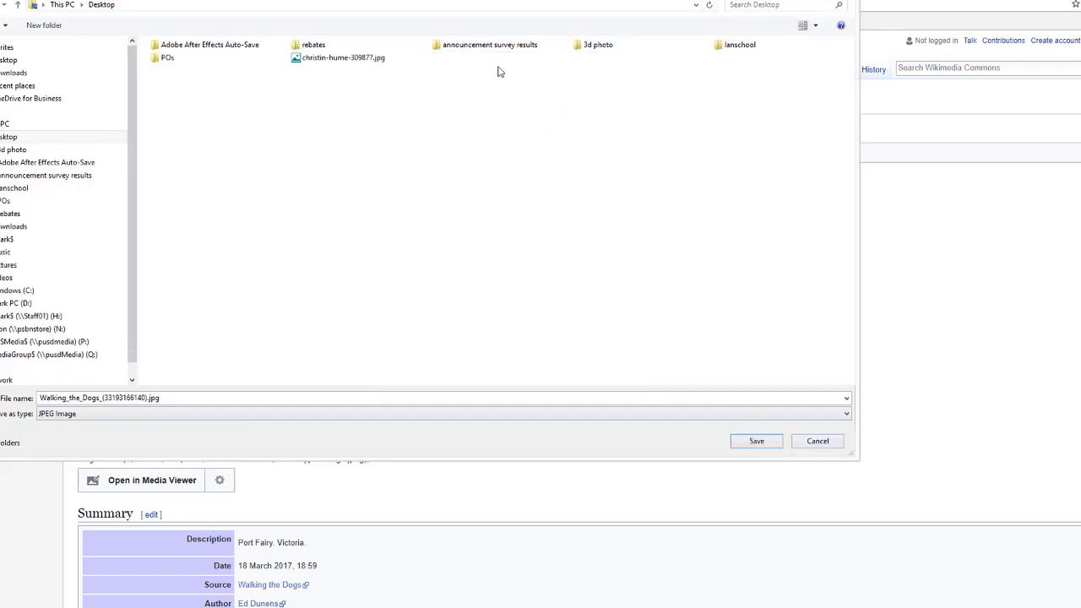
Step: Save the beach photo as a JPEG in the existing "3d photo" folder on the Desktop
{"action": "double_click", "coordinate": [600, 47]}
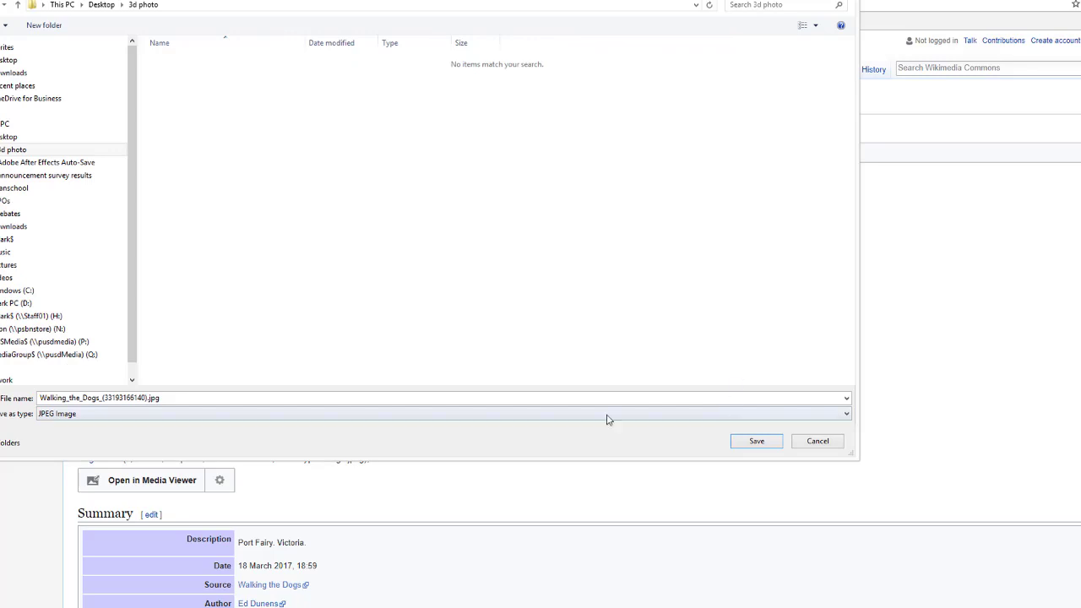
{"action": "left_click", "coordinate": [756, 441]}
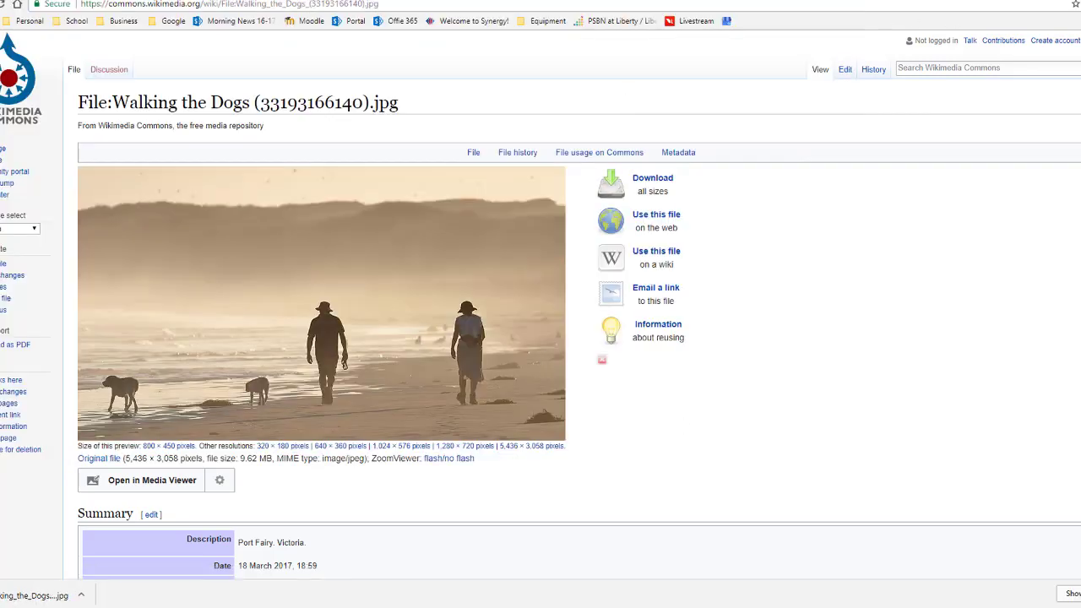
Step: Switch to Photoshop and close the open document "3d photo right.psd"
{"action": "key", "text": "super+d"}
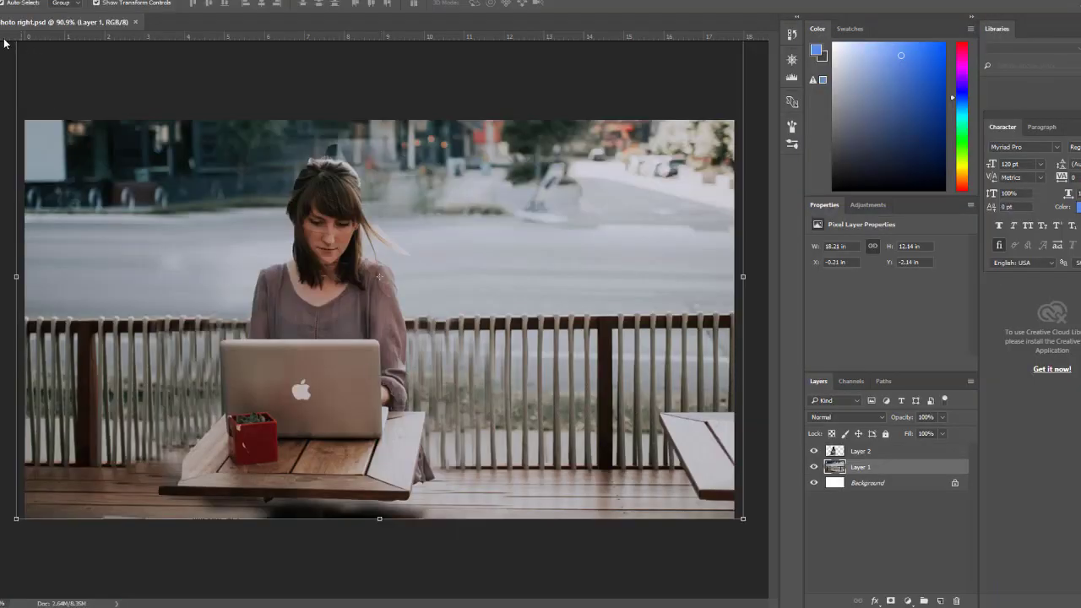
{"action": "left_click_drag", "start_coordinate": [19, 26], "coordinate": [35, 32]}
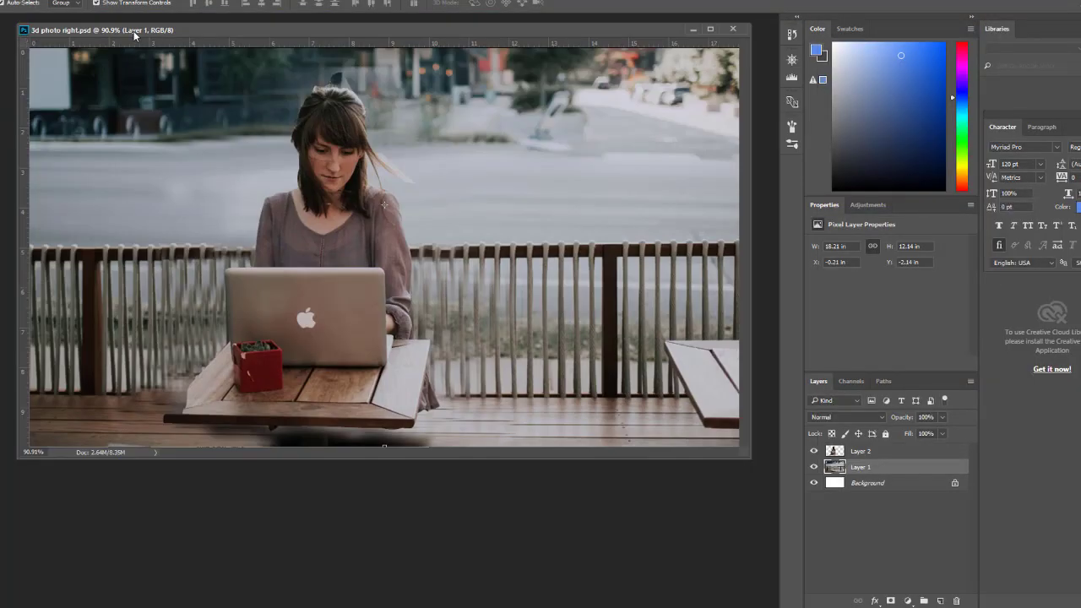
{"action": "left_click", "coordinate": [732, 29]}
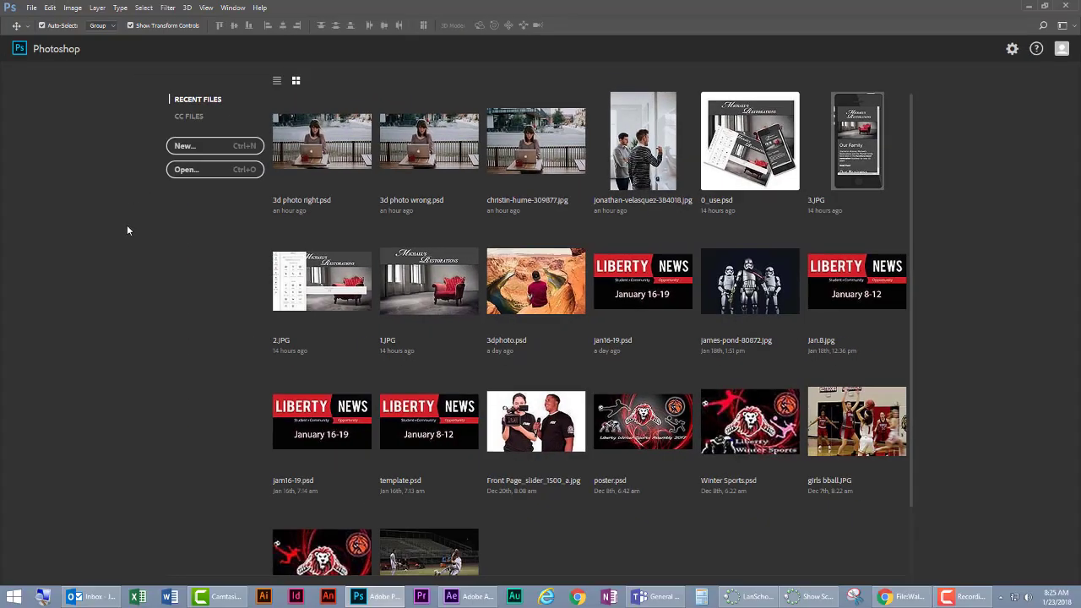
Step: Create a new 1280 × 720 pixel document at 72 pixels/inch in RGB Color with a white background
{"action": "left_click", "coordinate": [183, 147]}
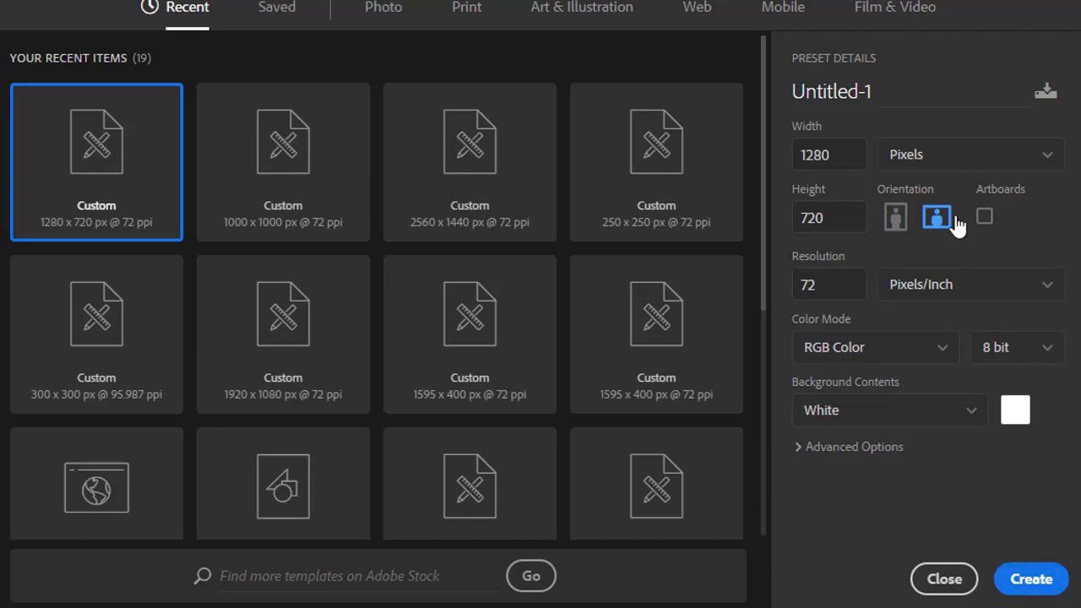
{"action": "left_click", "coordinate": [938, 152]}
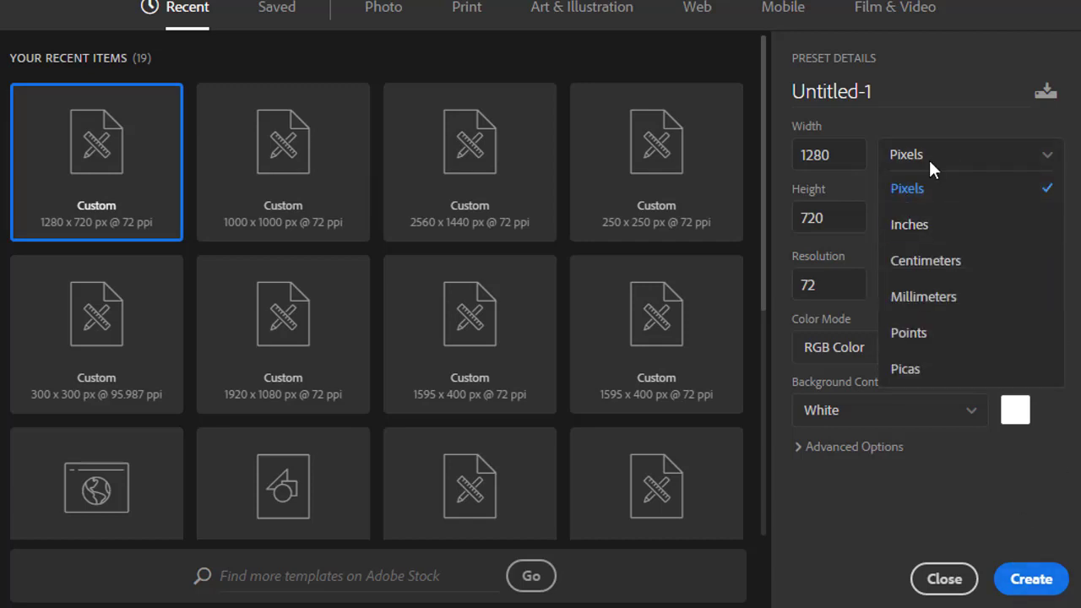
{"action": "left_click", "coordinate": [928, 158]}
{"action": "left_click", "coordinate": [1050, 581]}
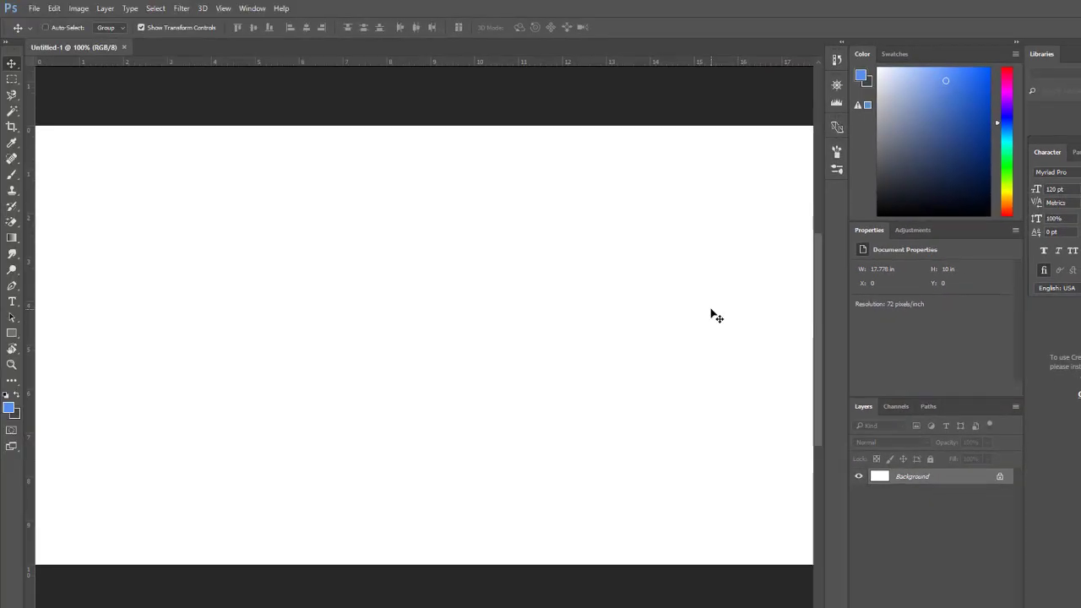
{"action": "key", "text": "ctrl+minus"}
{"action": "key", "text": "ctrl+plus"}
{"action": "key", "text": "ctrl+minus"}
{"action": "key", "text": "ctrl+plus"}
{"action": "key", "text": "ctrl+minus"}
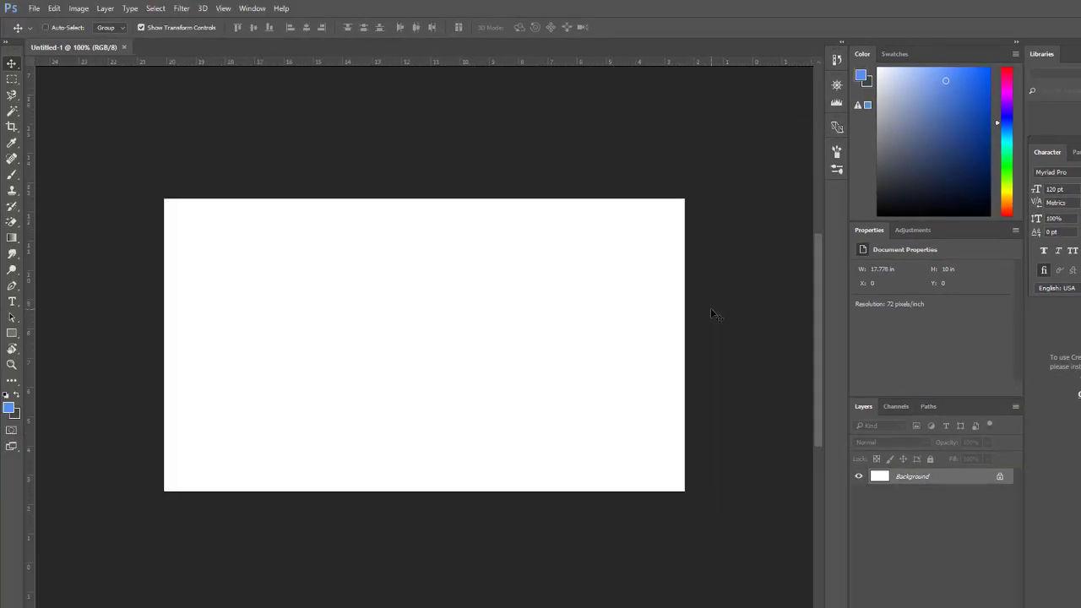
{"action": "key", "text": "ctrl+plus"}
{"action": "key", "text": "ctrl+minus"}
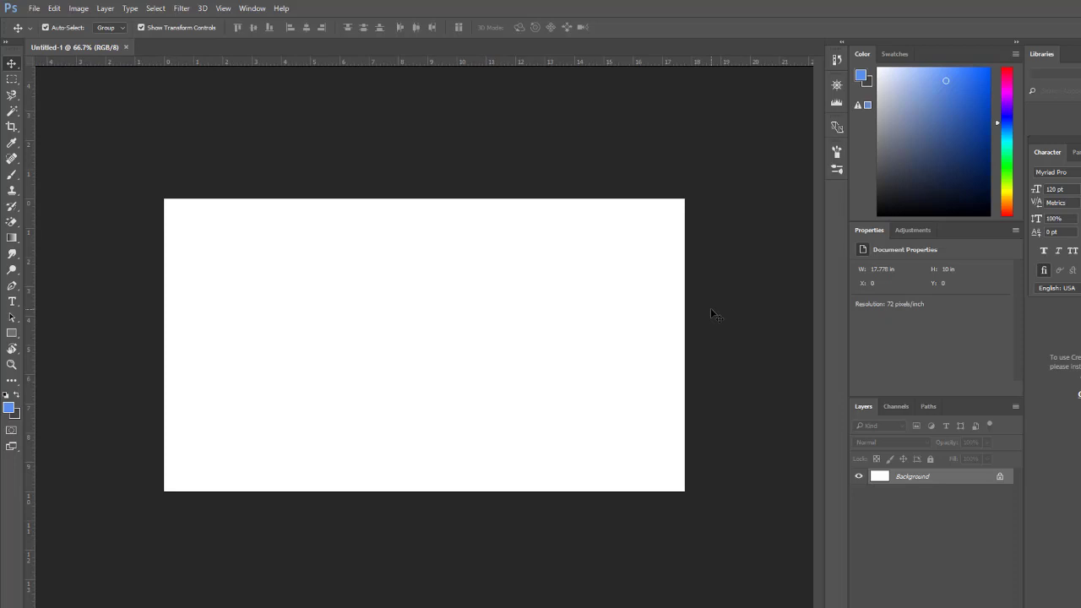
{"action": "left_click", "coordinate": [34, 8]}
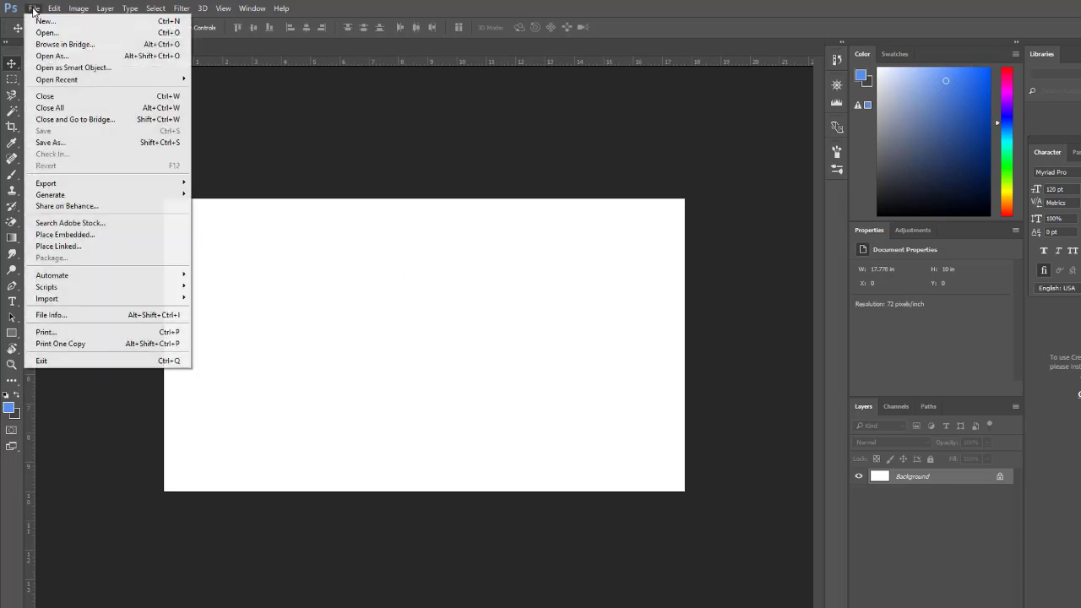
{"action": "left_click", "coordinate": [46, 32]}
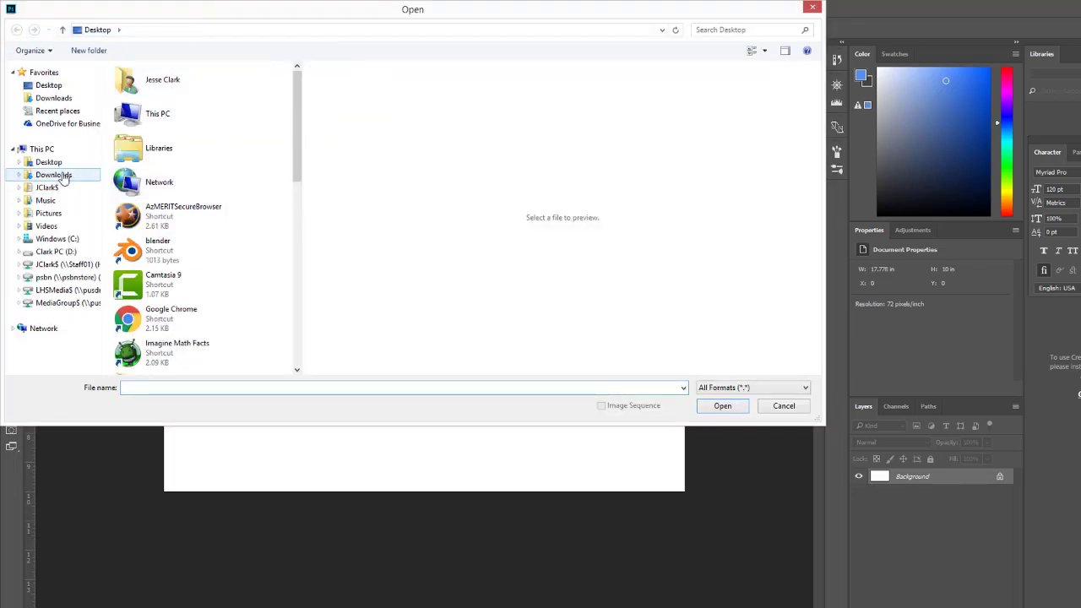
{"action": "left_click", "coordinate": [49, 162]}
{"action": "double_click", "coordinate": [145, 110]}
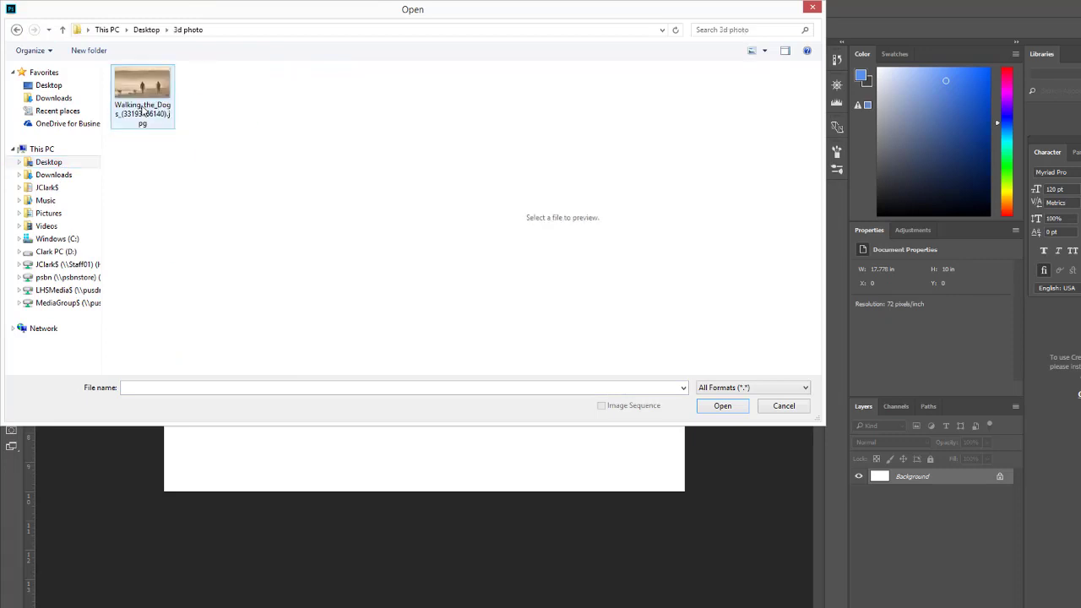
{"action": "left_click", "coordinate": [144, 106]}
{"action": "left_click", "coordinate": [706, 406]}
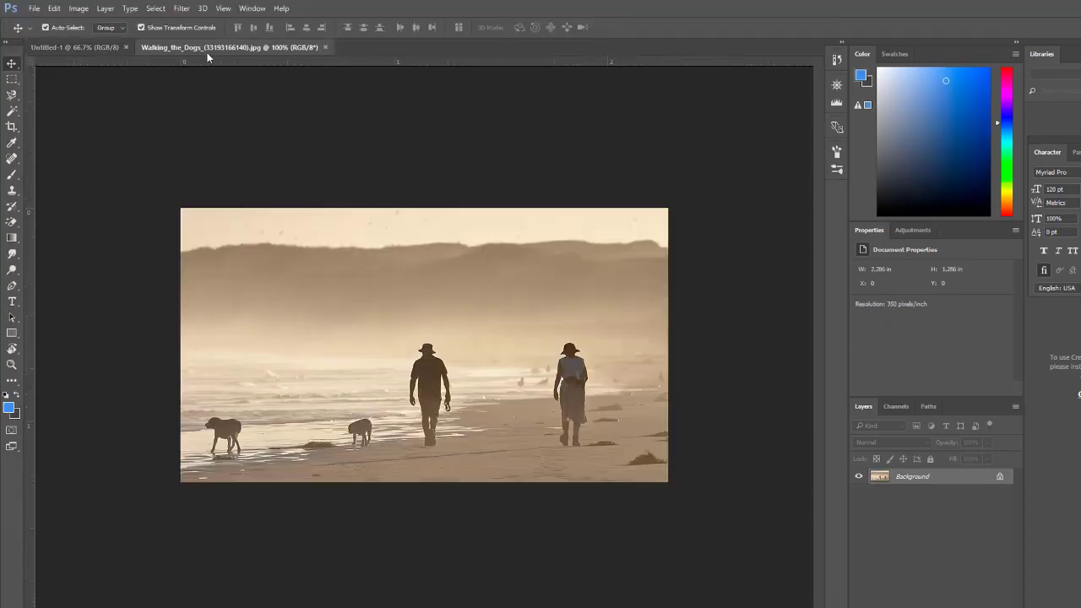
Step: Undock the beach photo into a floating window and copy its image onto the blank Untitled-1 canvas as a new layer
{"action": "left_click_drag", "start_coordinate": [221, 47], "coordinate": [363, 128]}
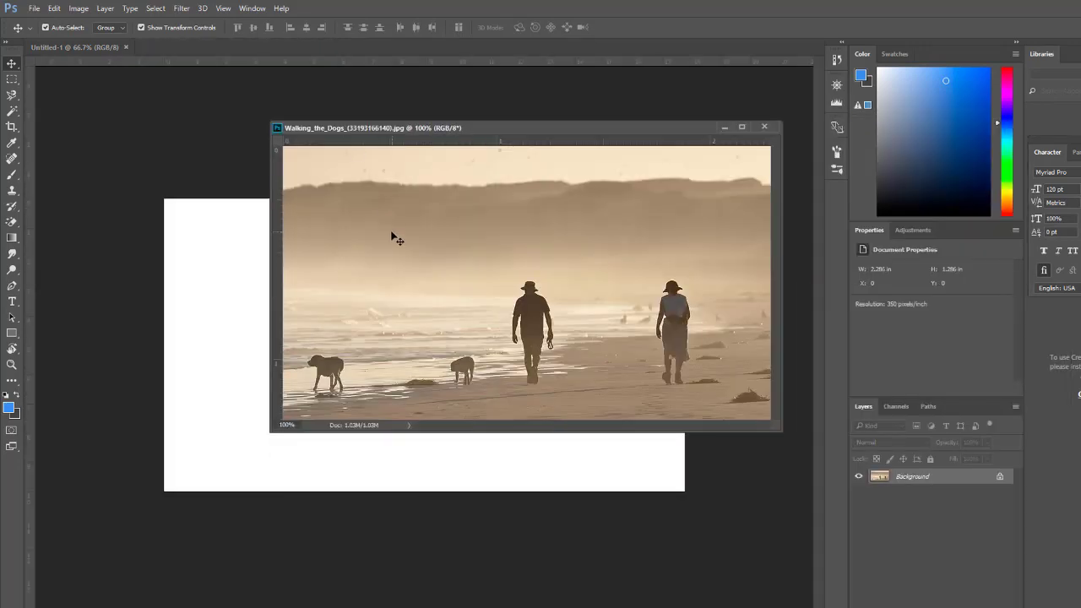
{"action": "left_click_drag", "start_coordinate": [415, 270], "coordinate": [217, 310]}
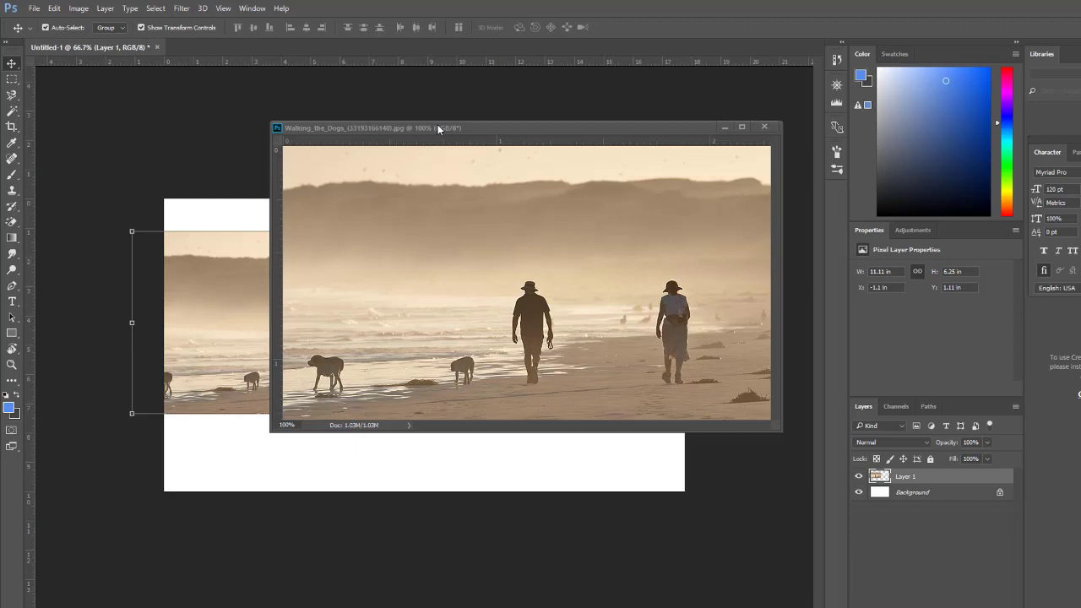
Step: Close the source photo's window, then scale the copied beach photo proportionally and align it to fill the whole canvas
{"action": "left_click", "coordinate": [764, 127]}
{"action": "left_click_drag", "start_coordinate": [302, 329], "coordinate": [361, 332]}
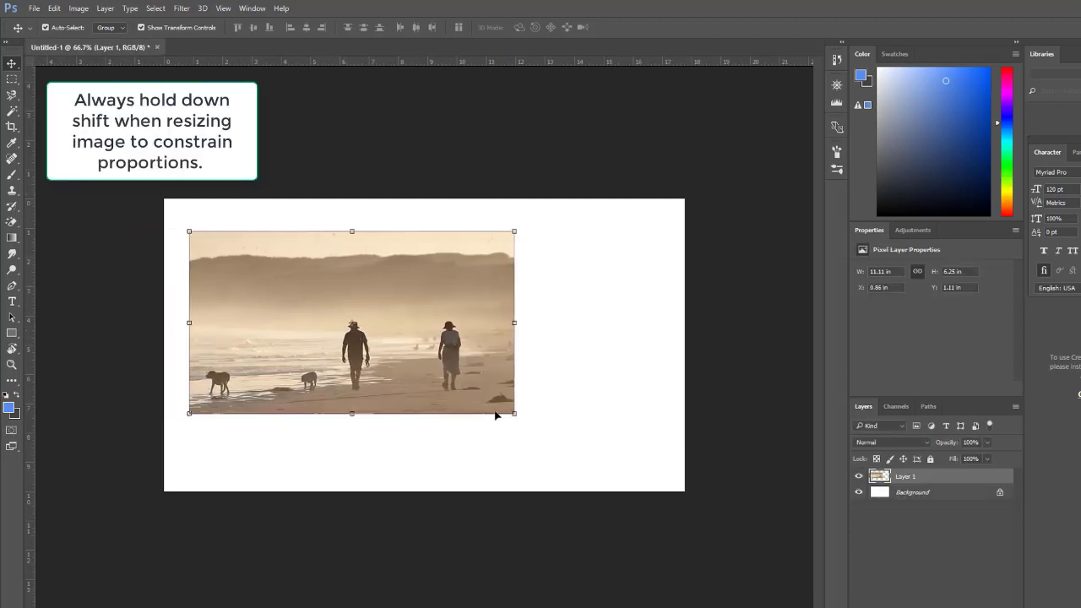
{"action": "left_click_drag", "start_coordinate": [515, 415], "coordinate": [710, 522]}
{"action": "left_click_drag", "start_coordinate": [605, 470], "coordinate": [580, 436]}
{"action": "left_click_drag", "start_coordinate": [679, 491], "coordinate": [679, 495]}
{"action": "key", "text": "Return"}
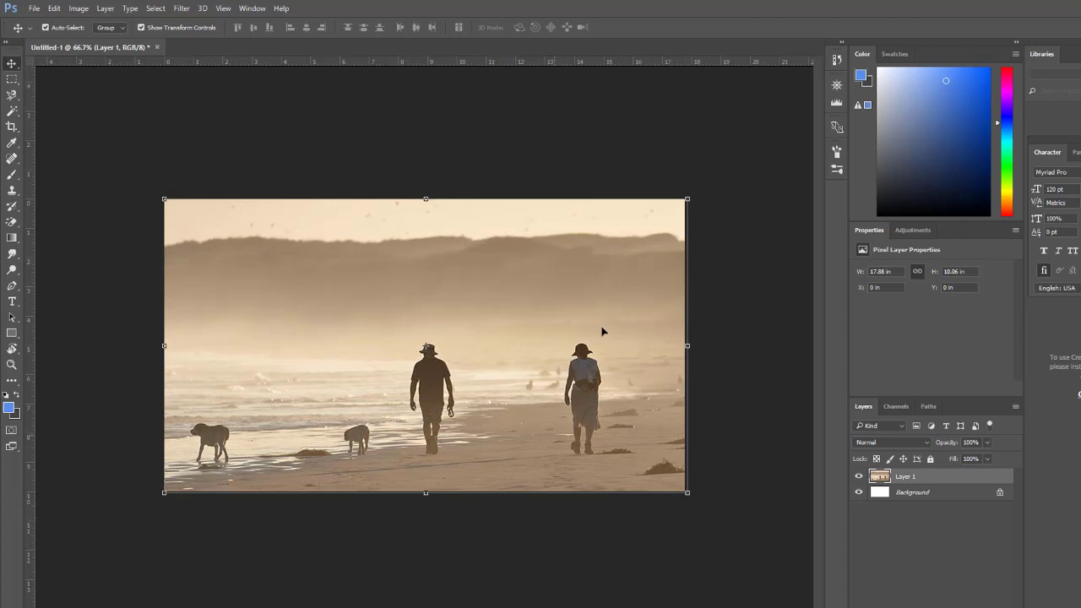
Step: Delete the white Background layer from underneath the beach photo
{"action": "left_click", "coordinate": [354, 553]}
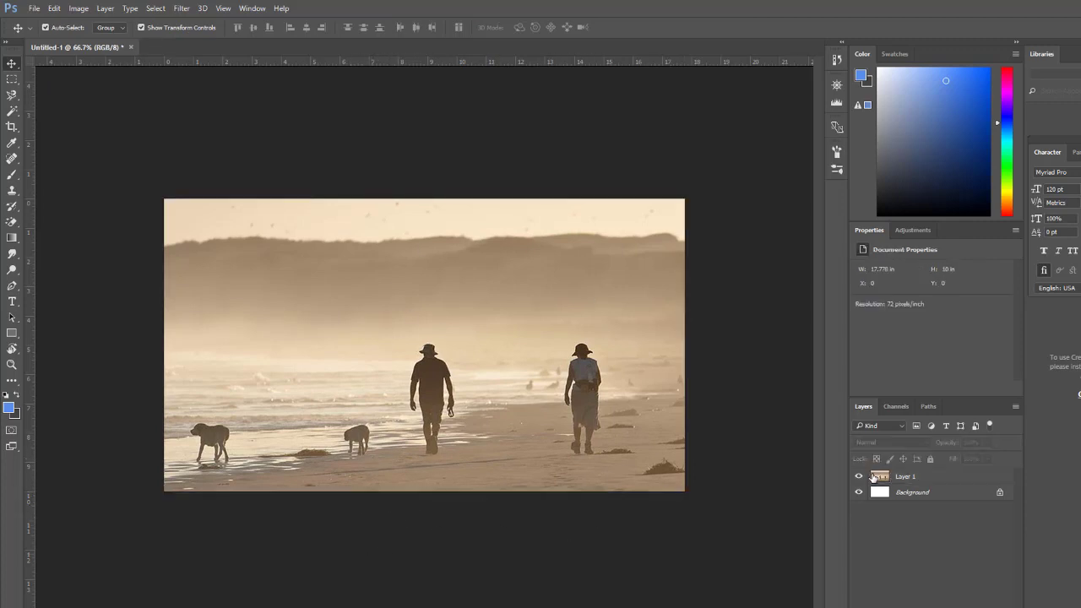
{"action": "left_click", "coordinate": [952, 496]}
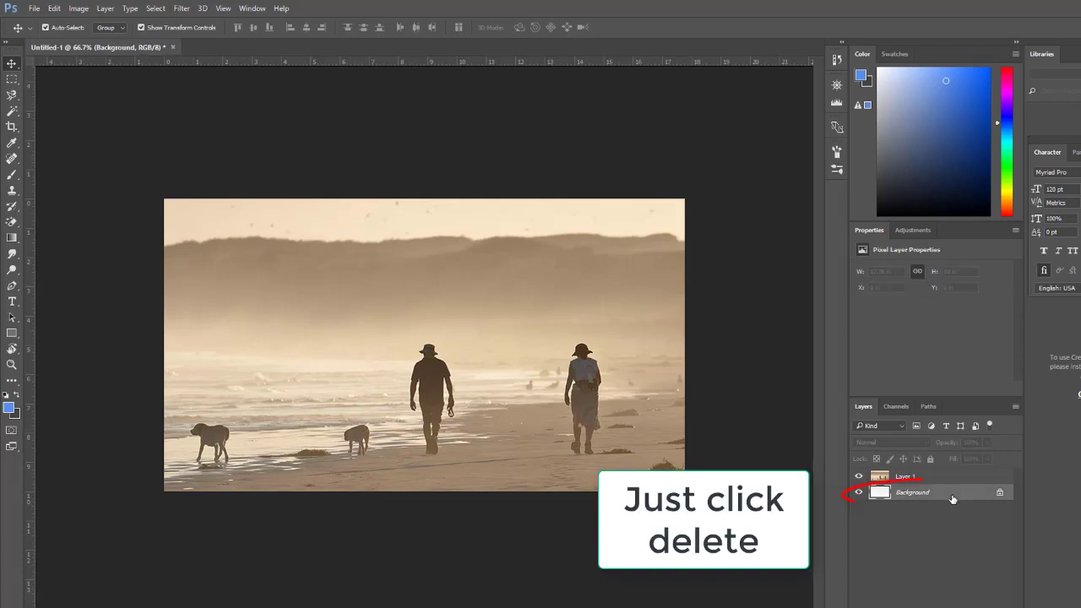
{"action": "key", "text": "Delete"}
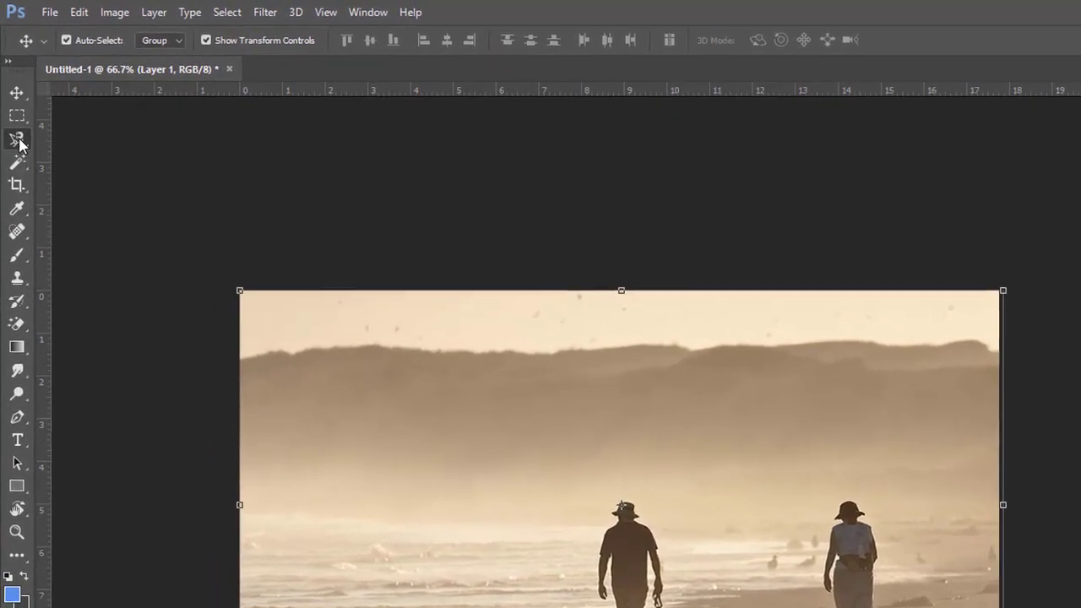
Step: Choose the Magnetic Lasso Tool and rename the photo layer as background
{"action": "left_click", "coordinate": [12, 94]}
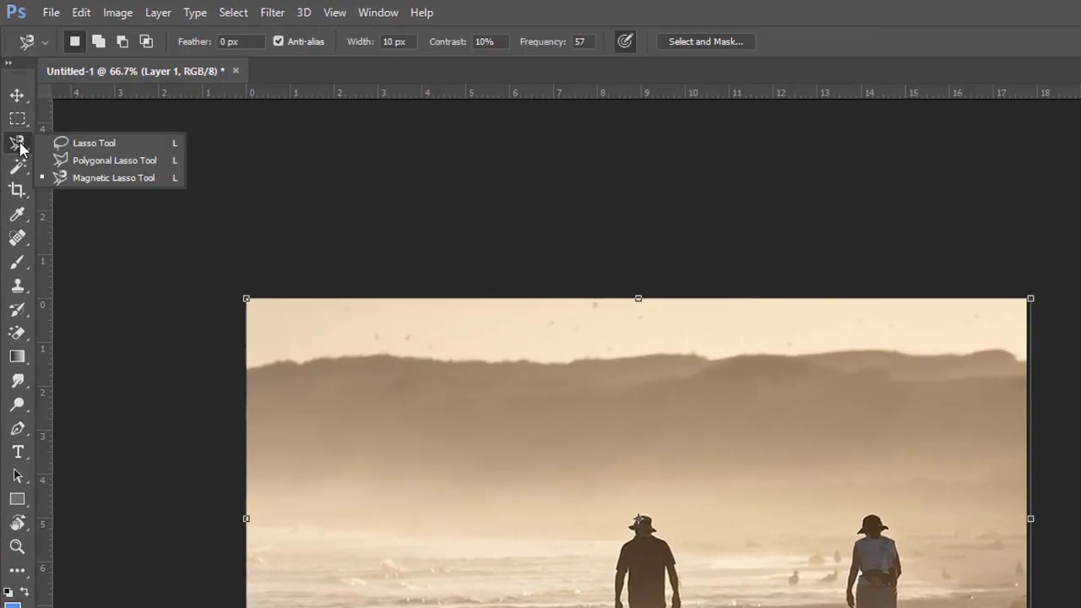
{"action": "left_click", "coordinate": [106, 181]}
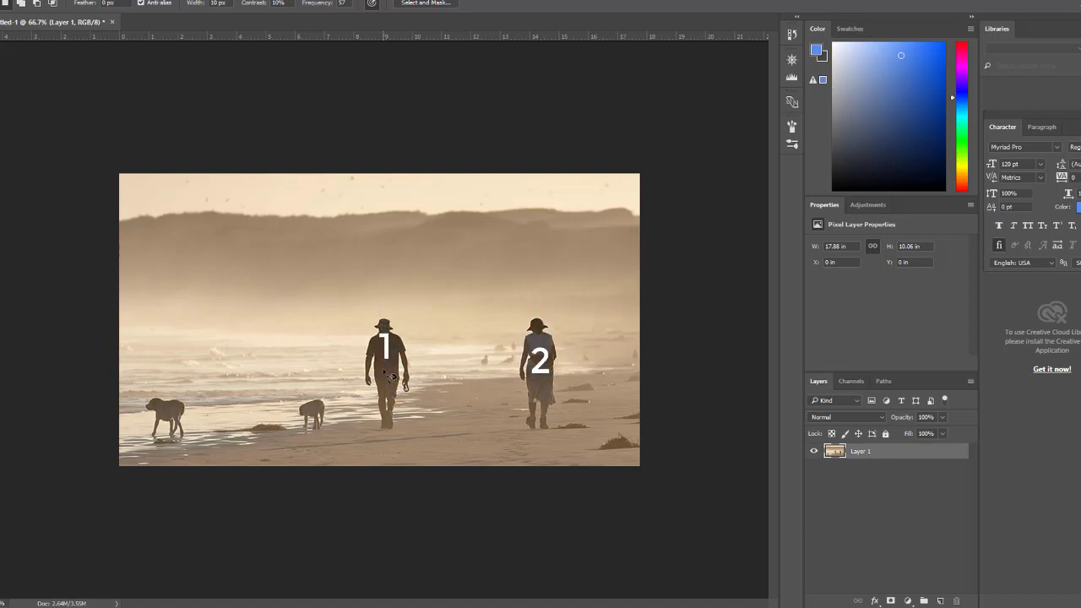
{"action": "double_click", "coordinate": [861, 452]}
{"action": "type", "text": "backgr"}
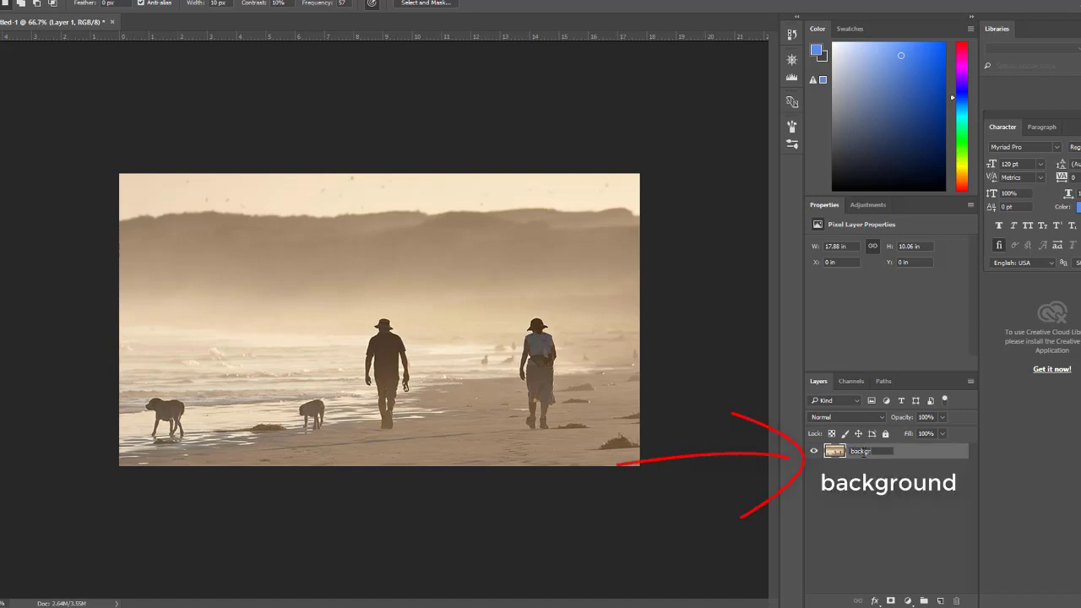
{"action": "type", "text": "ound"}
{"action": "key", "text": "Return"}
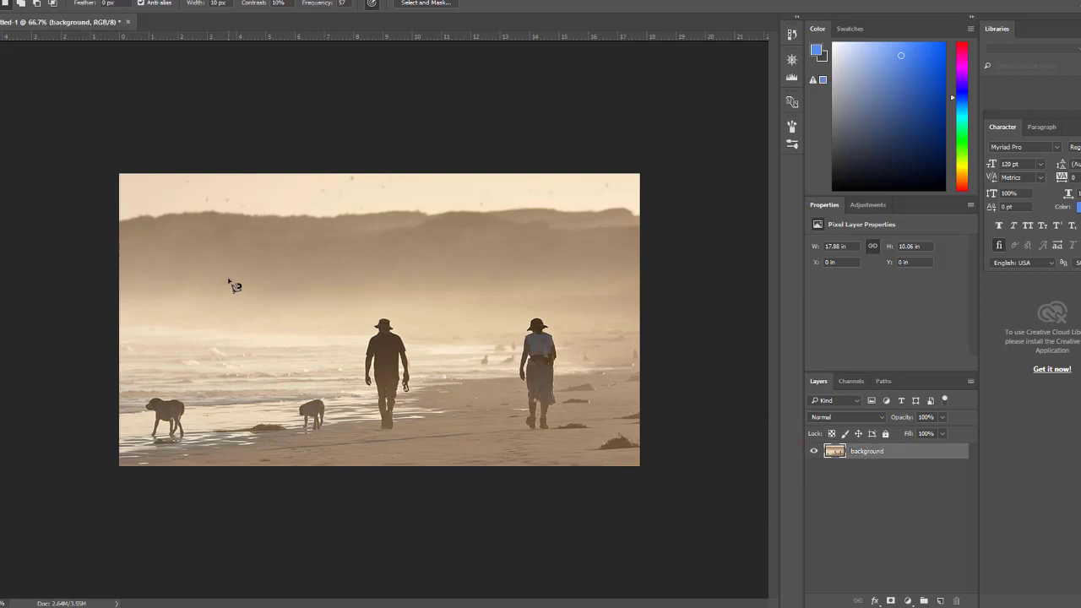
Step: Trace a closed Magnetic Lasso selection around the walking man's outline, from his hat down to his feet and back, removing stray anchor points
{"action": "key", "text": "ctrl+plus"}
{"action": "key", "text": "ctrl+plus"}
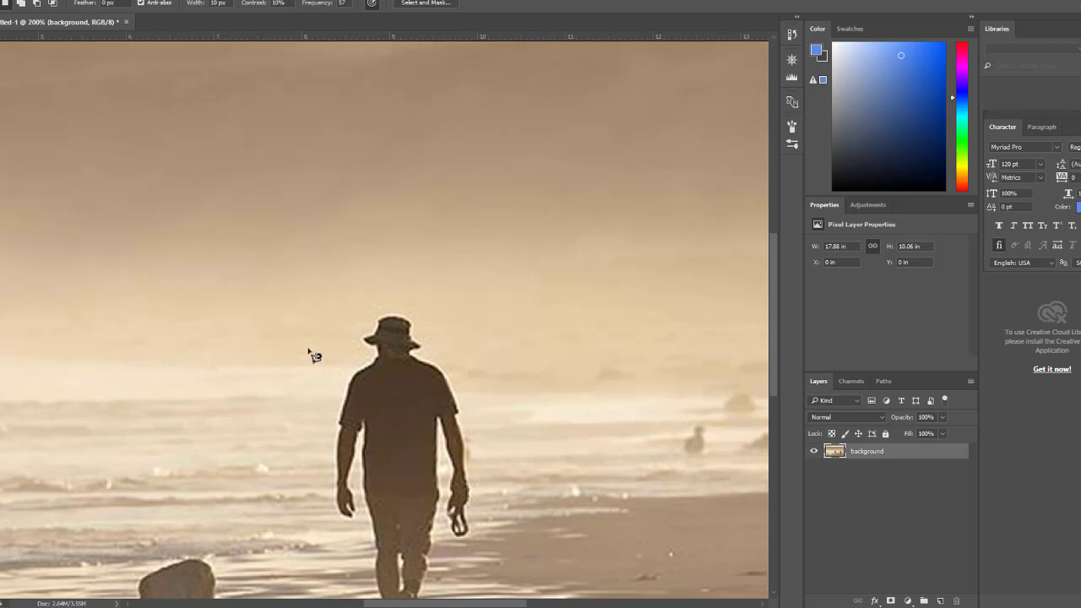
{"action": "scroll", "coordinate": [309, 355], "scroll_direction": "down", "scroll_amount": 3}
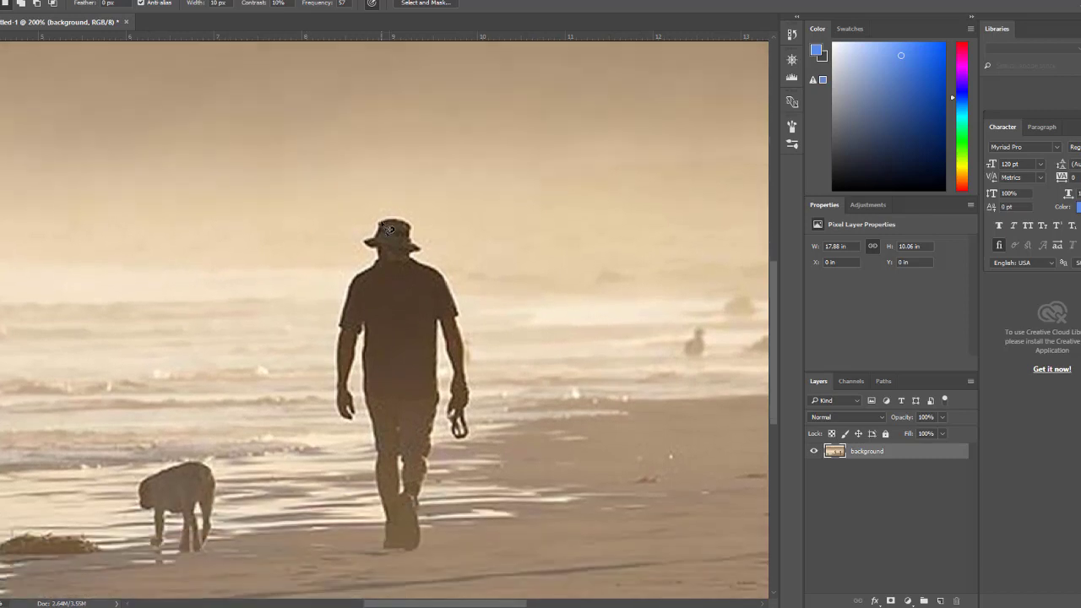
{"action": "scroll", "coordinate": [389, 228], "scroll_direction": "down", "scroll_amount": 1}
{"action": "left_click", "coordinate": [377, 205]}
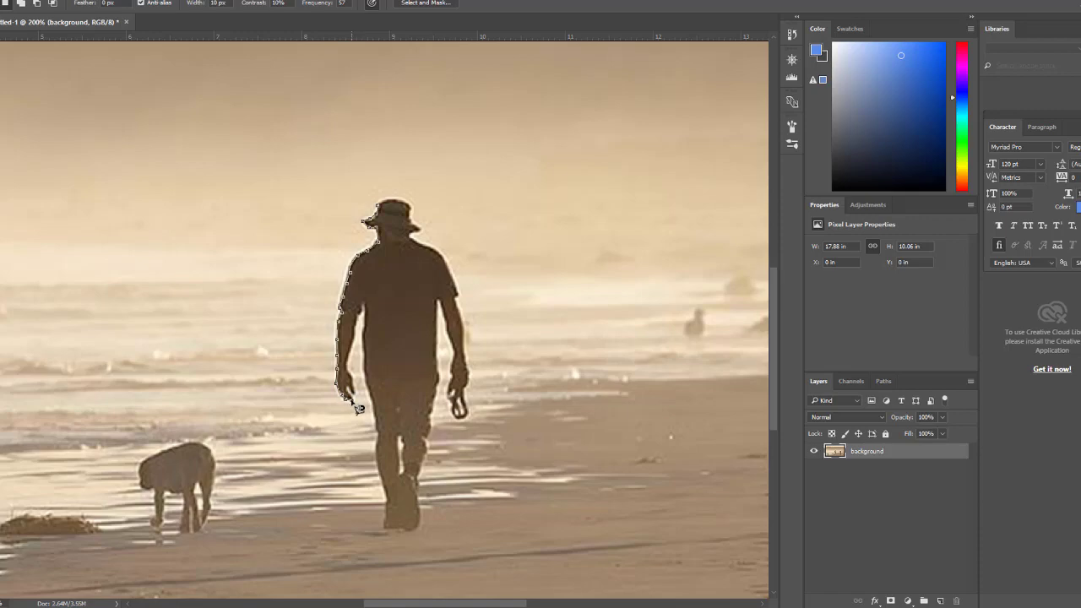
{"action": "key", "text": "ctrl+plus"}
{"action": "key", "text": "ctrl+plus"}
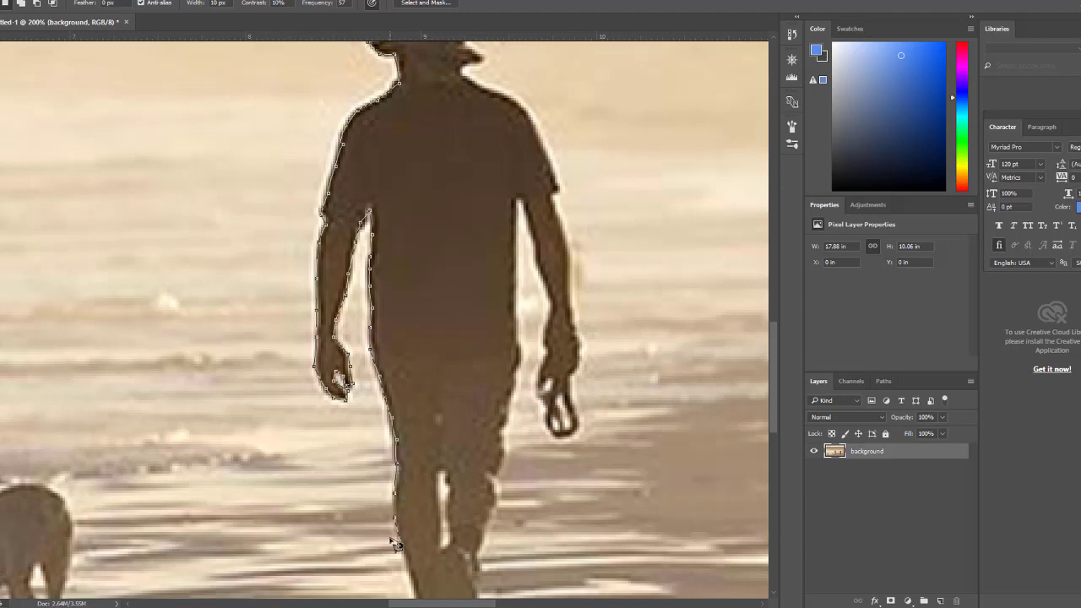
{"action": "scroll", "coordinate": [392, 541], "scroll_direction": "down", "scroll_amount": 2}
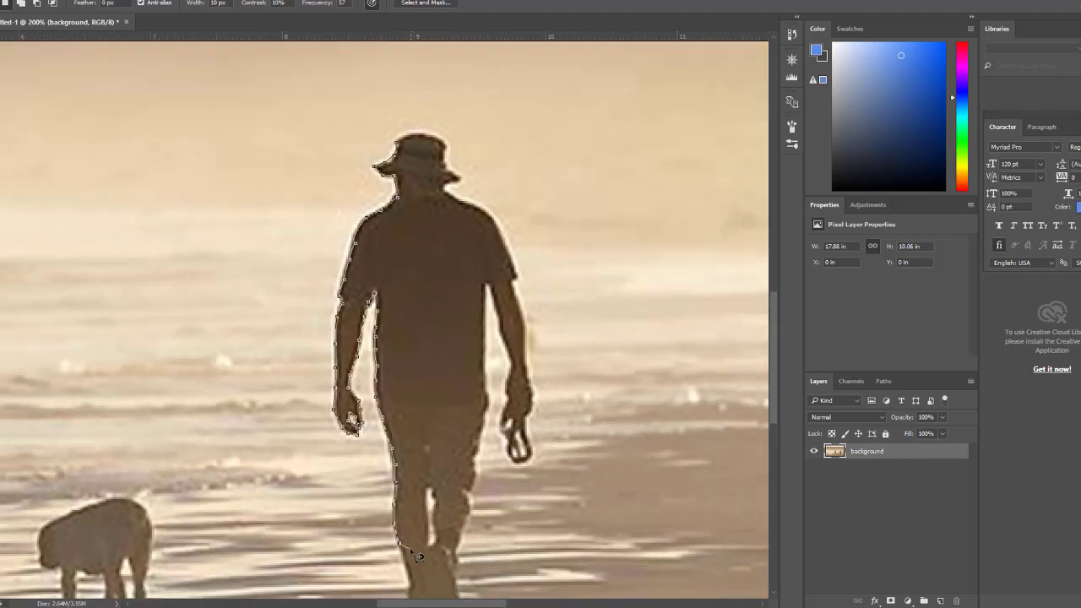
{"action": "scroll", "coordinate": [417, 556], "scroll_direction": "down", "scroll_amount": 2}
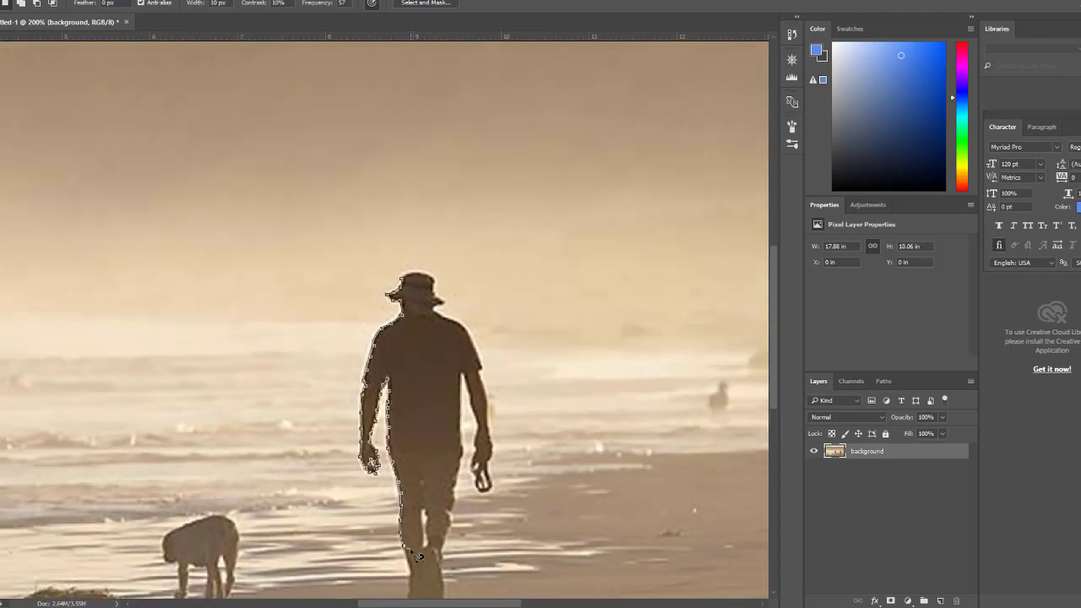
{"action": "scroll", "coordinate": [420, 554], "scroll_direction": "down", "scroll_amount": 2}
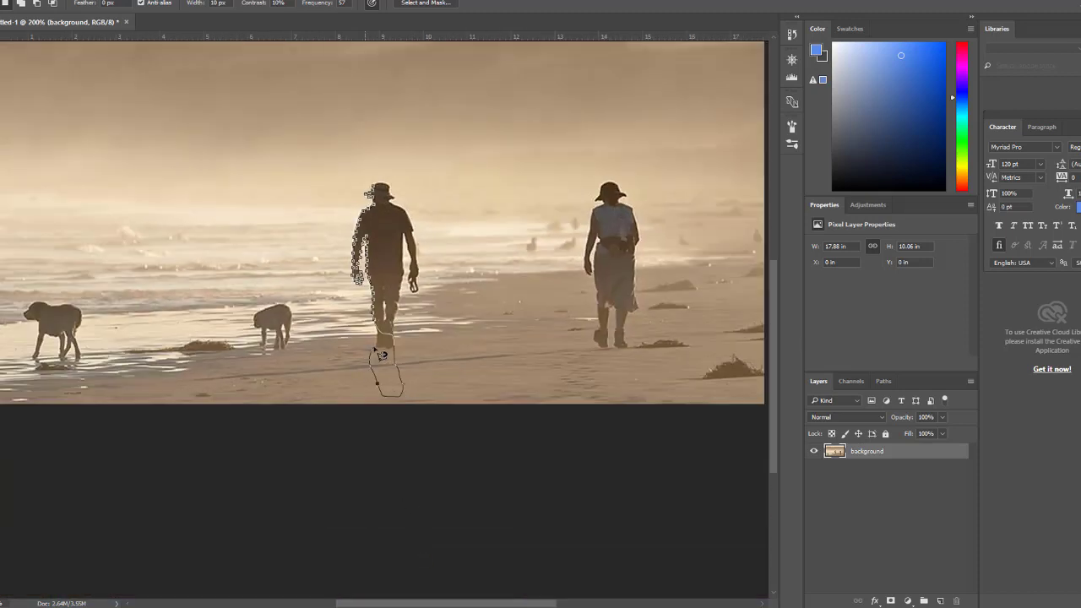
{"action": "key", "text": "BackSpace"}
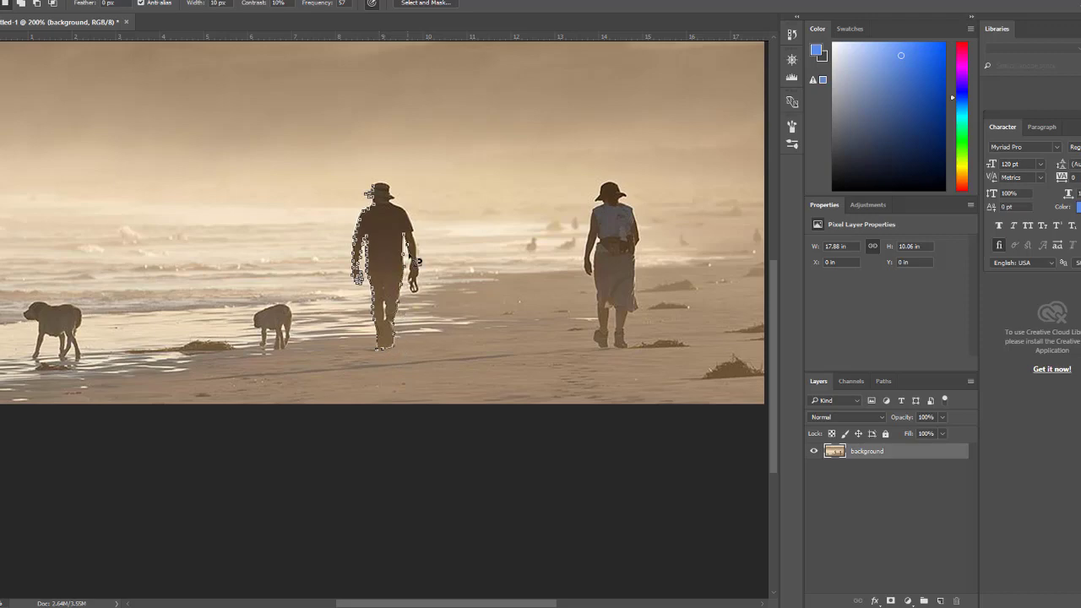
{"action": "scroll", "coordinate": [409, 280], "scroll_direction": "up", "scroll_amount": 2}
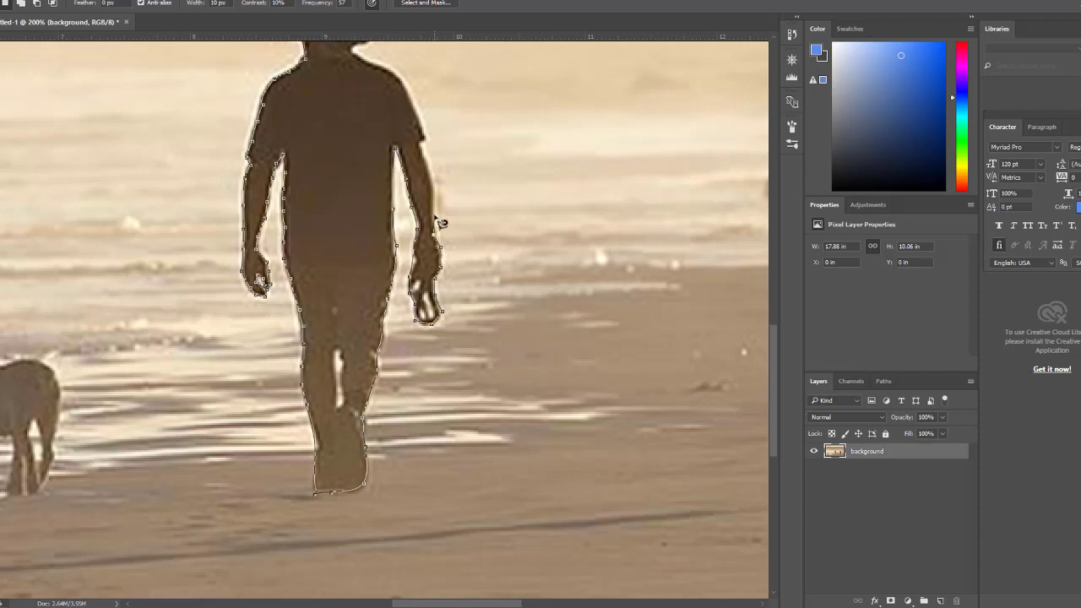
{"action": "scroll", "coordinate": [433, 142], "scroll_direction": "down", "scroll_amount": 1}
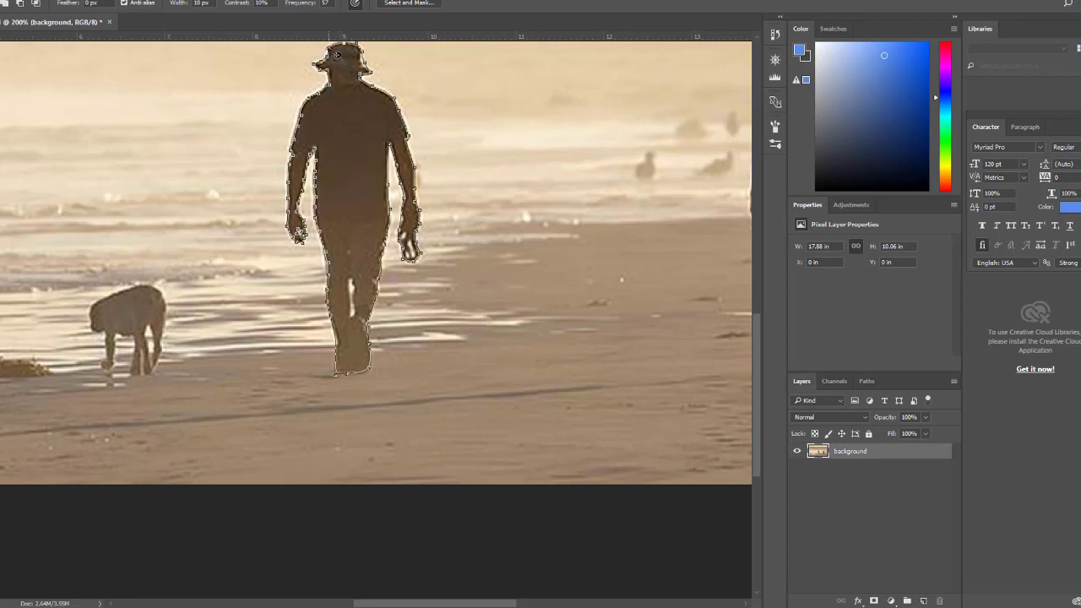
{"action": "left_click", "coordinate": [337, 54]}
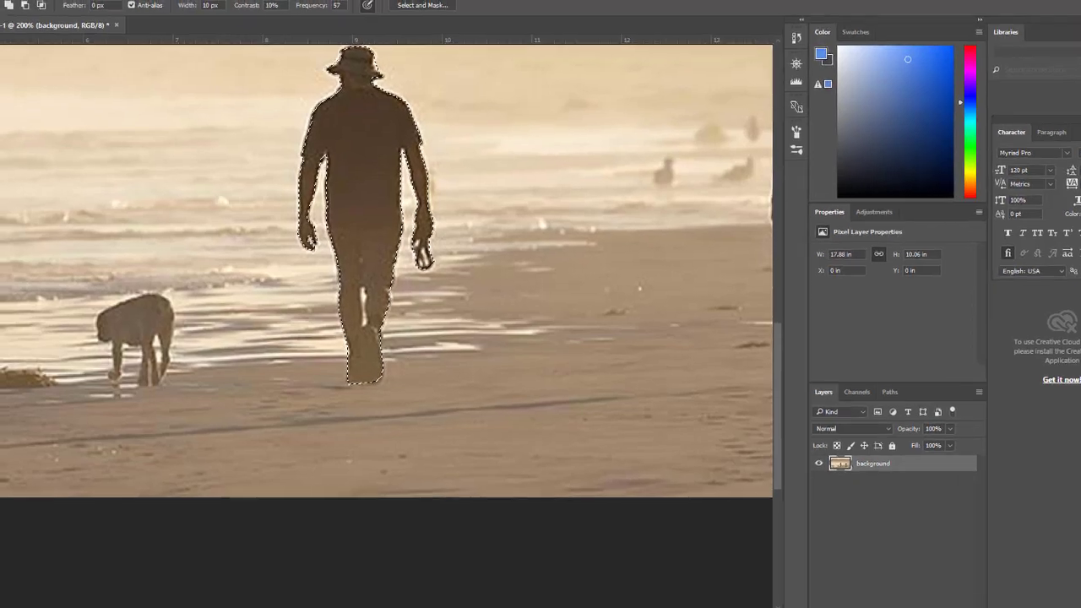
Step: Cut the selected man out of the background layer and paste him in place on a new layer
{"action": "left_click", "coordinate": [6, 91]}
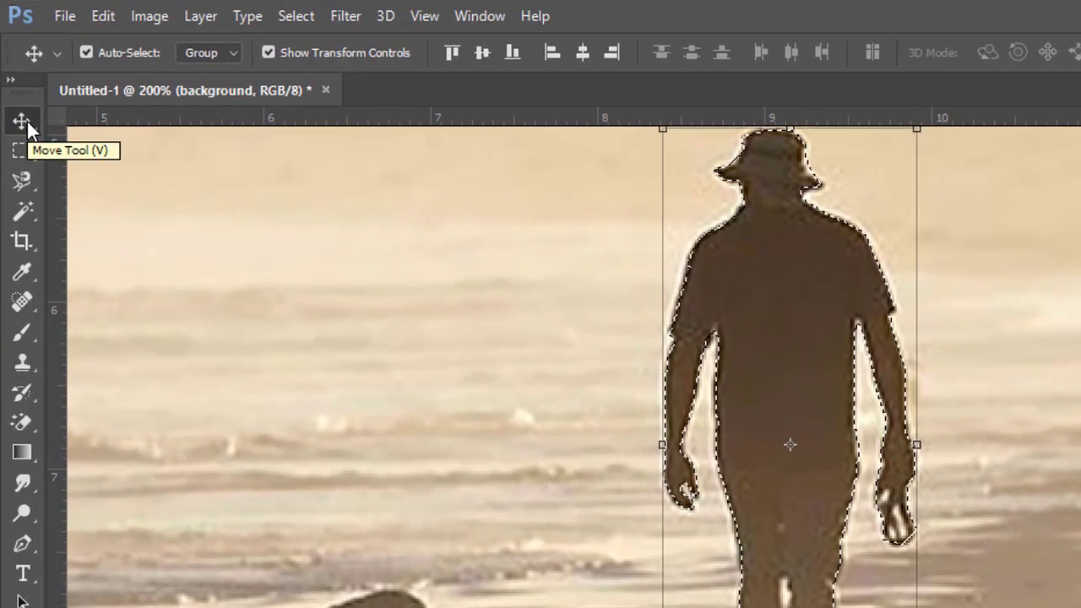
{"action": "left_click", "coordinate": [102, 17]}
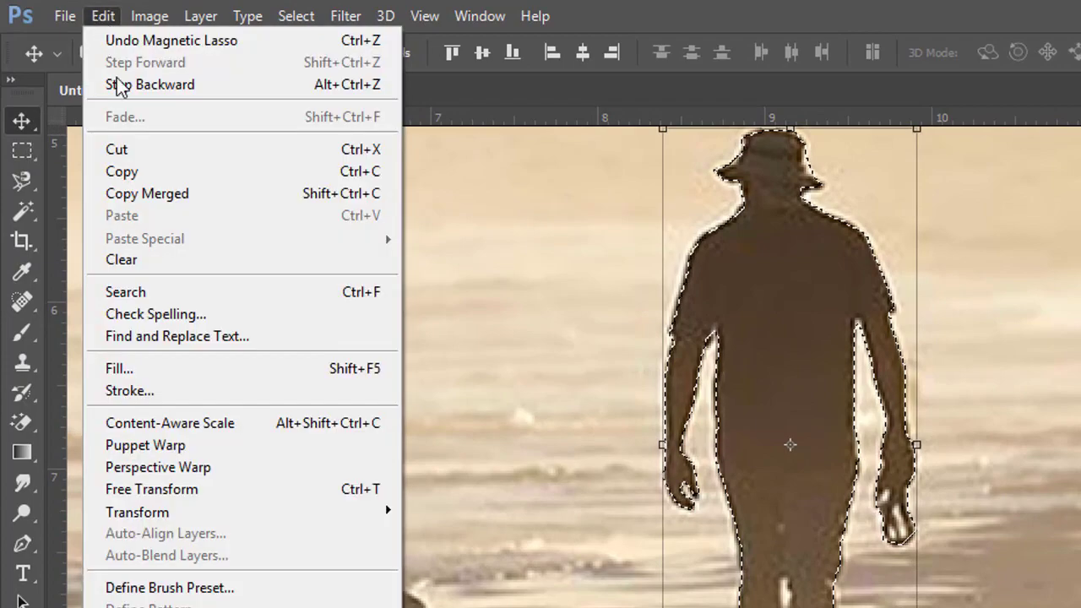
{"action": "left_click", "coordinate": [126, 150]}
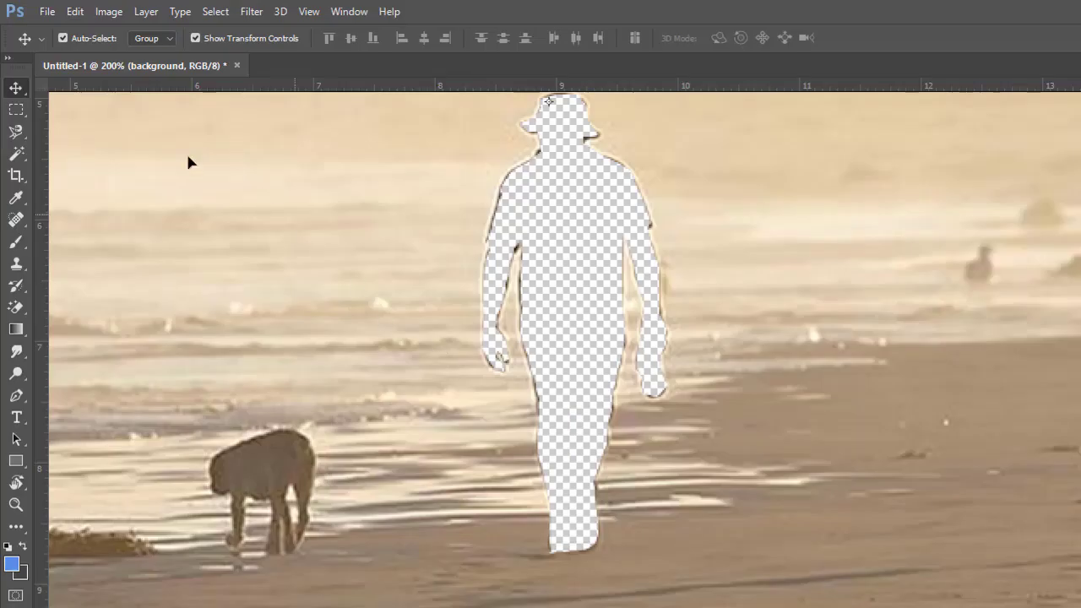
{"action": "left_click", "coordinate": [75, 12]}
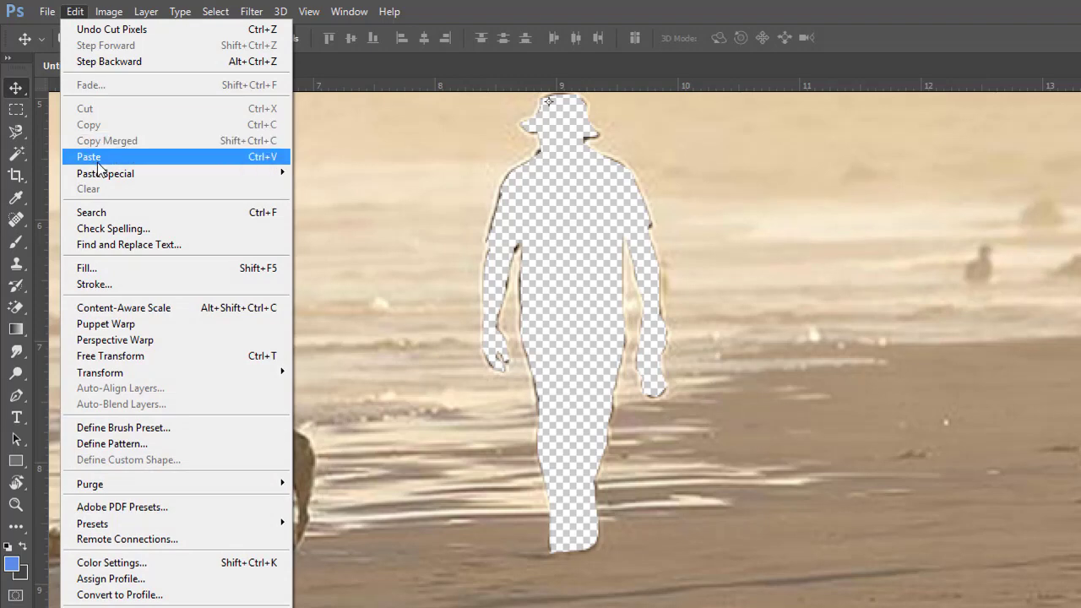
{"action": "mouse_move", "coordinate": [100, 174]}
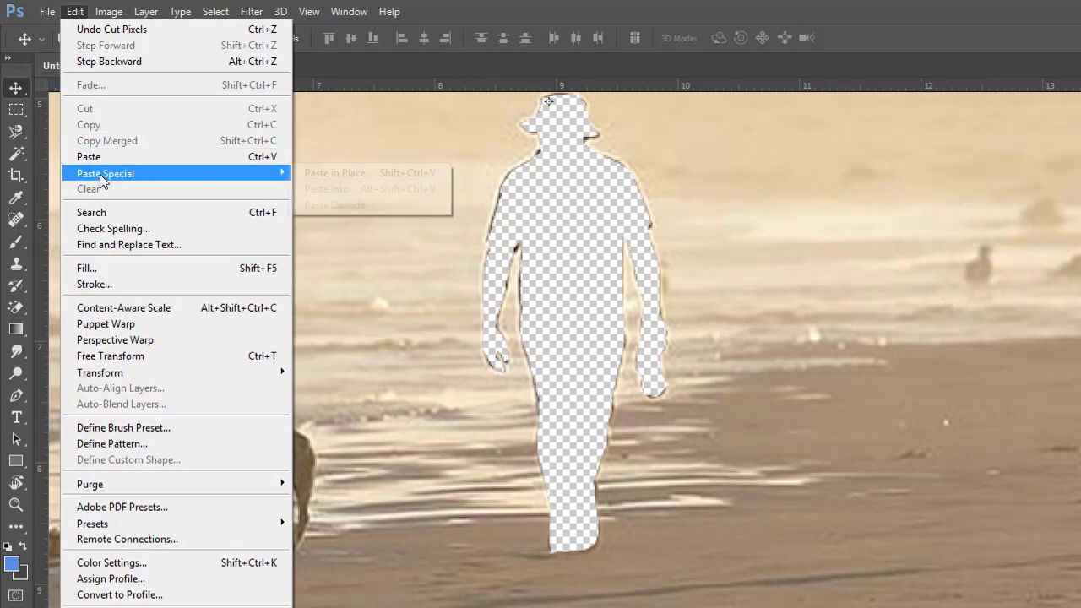
{"action": "left_click", "coordinate": [342, 174]}
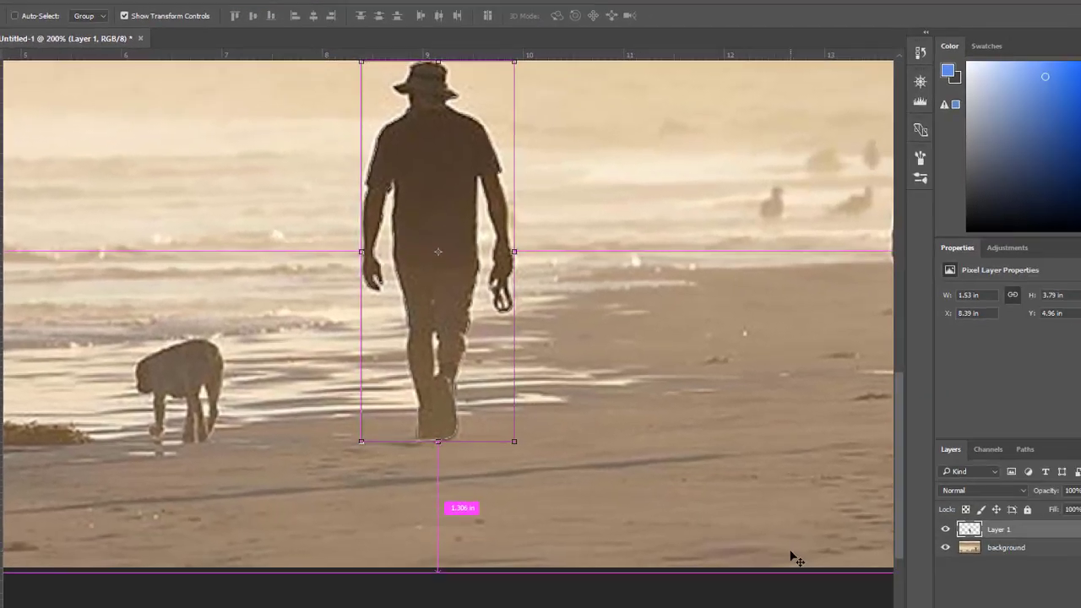
Step: Toggle the visibility of Layer 1 and the background layer to check the man's cutout
{"action": "key", "text": "ctrl+minus"}
{"action": "scroll", "coordinate": [692, 384], "scroll_direction": "up", "scroll_amount": 5}
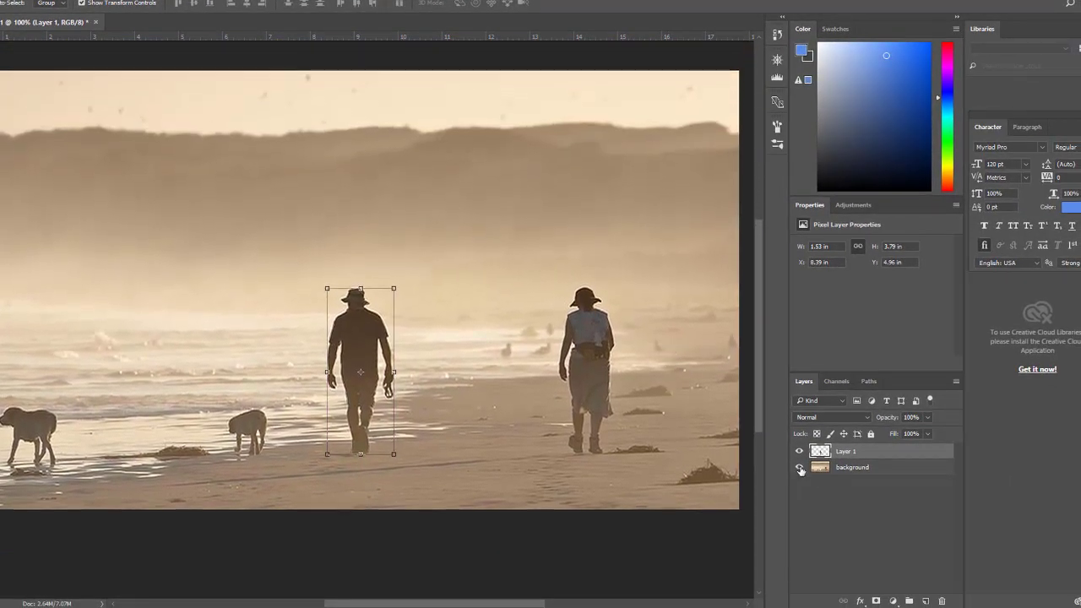
{"action": "left_click", "coordinate": [800, 453]}
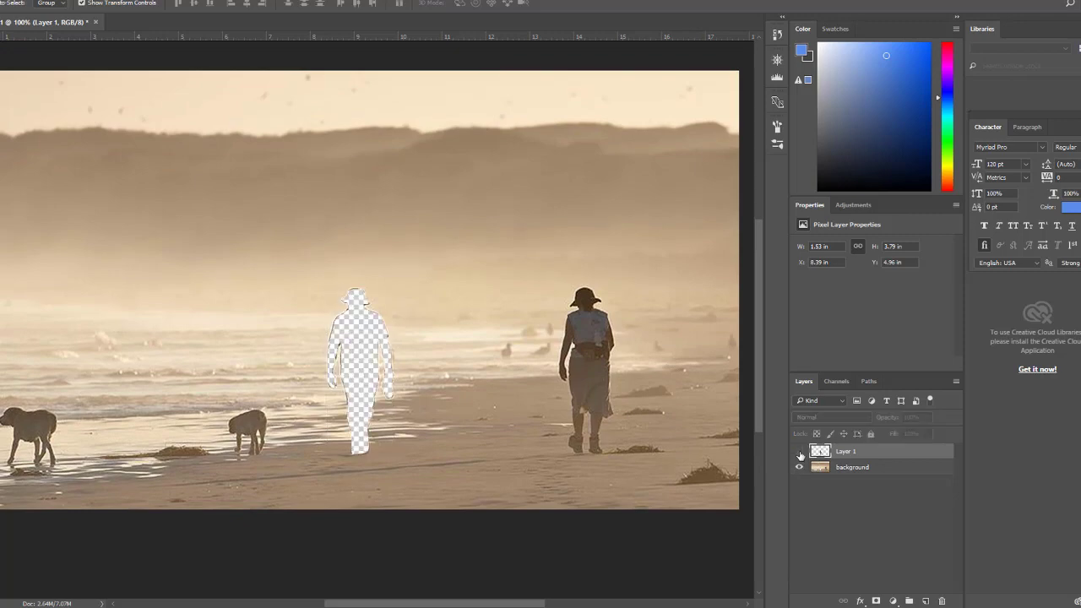
{"action": "left_click", "coordinate": [800, 453]}
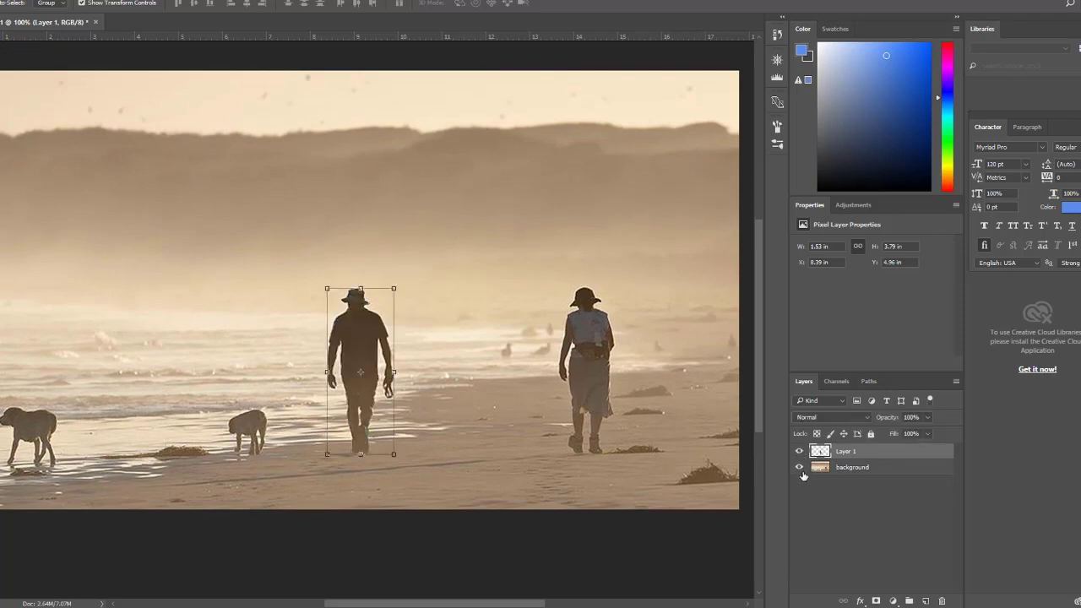
{"action": "left_click", "coordinate": [800, 468]}
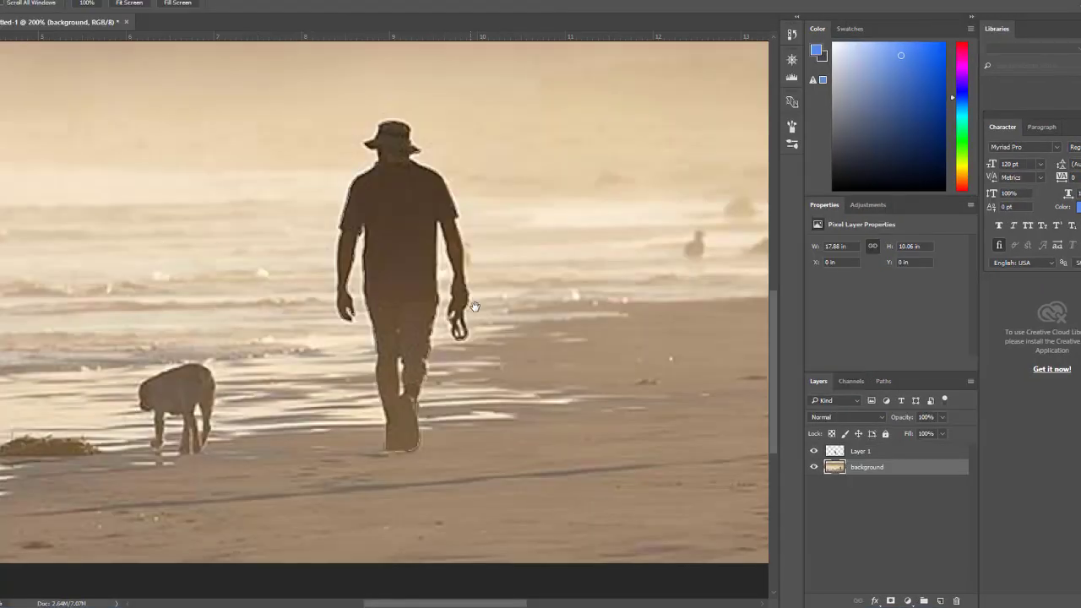
Step: On the background layer, trace a closed Magnetic Lasso selection around the walking woman
{"action": "left_click_drag", "start_coordinate": [595, 303], "coordinate": [223, 342]}
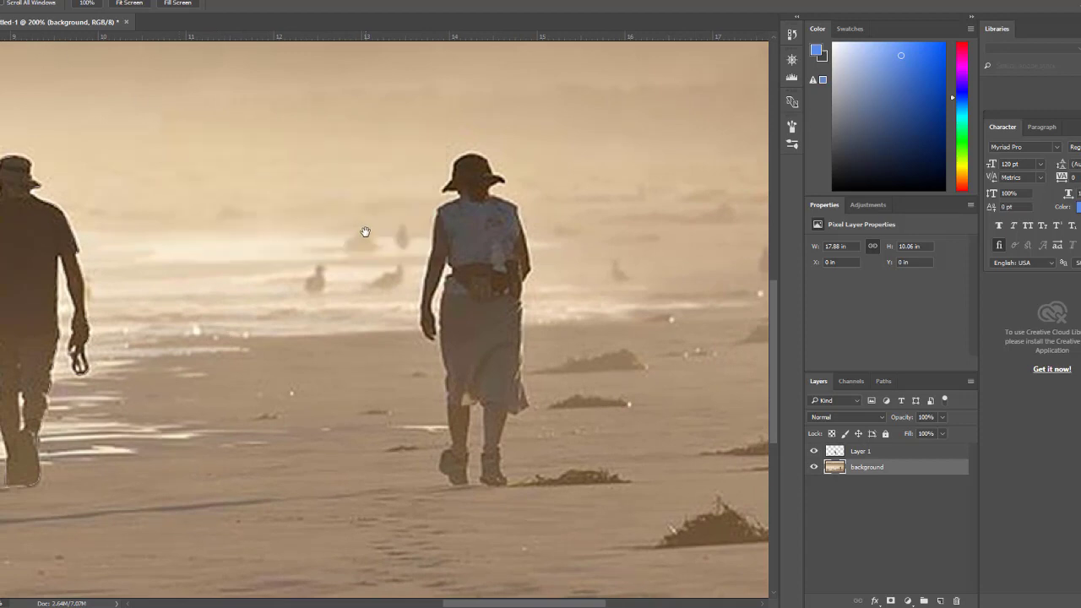
{"action": "left_click_drag", "start_coordinate": [372, 234], "coordinate": [334, 219]}
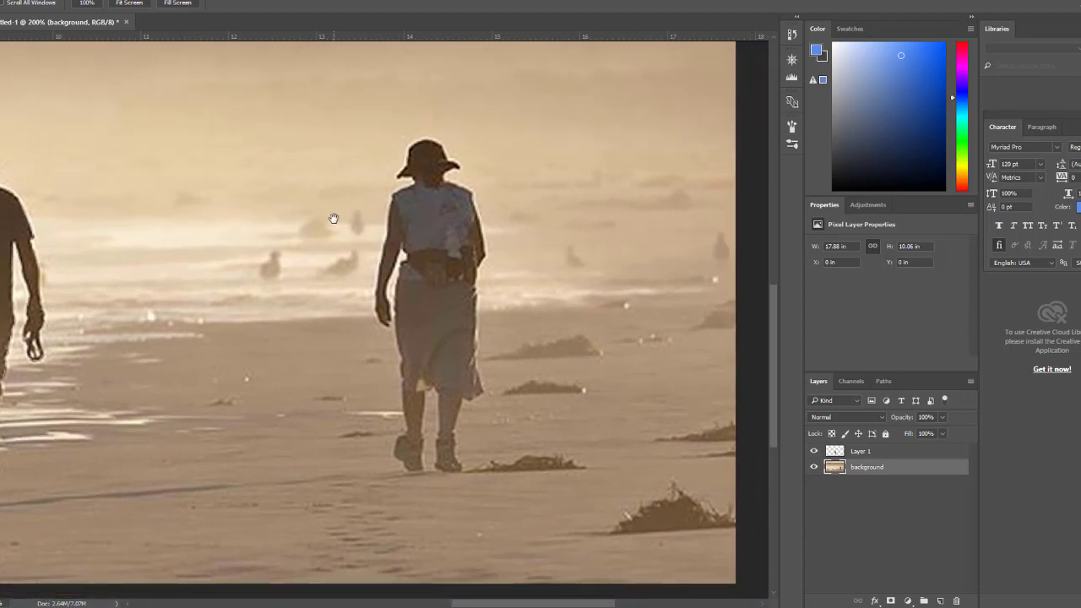
{"action": "key", "text": "l"}
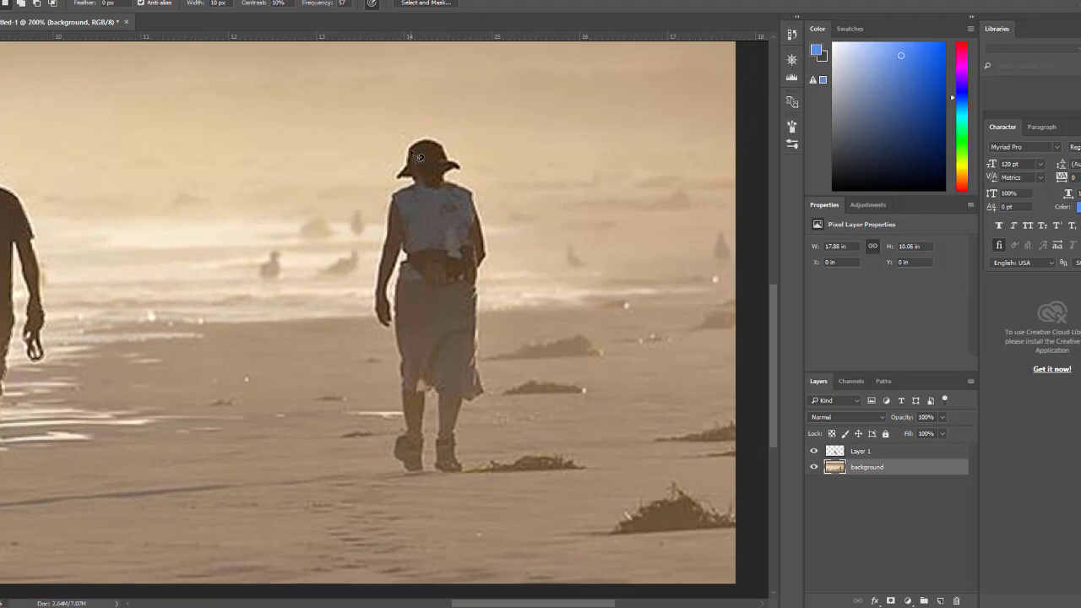
{"action": "left_click", "coordinate": [408, 150]}
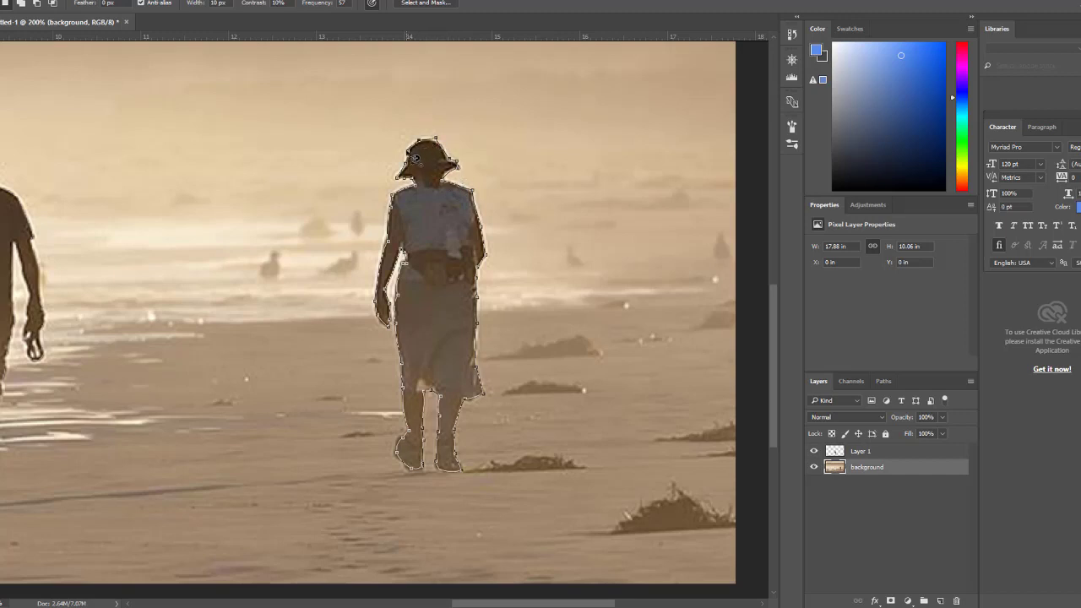
{"action": "left_click", "coordinate": [416, 157]}
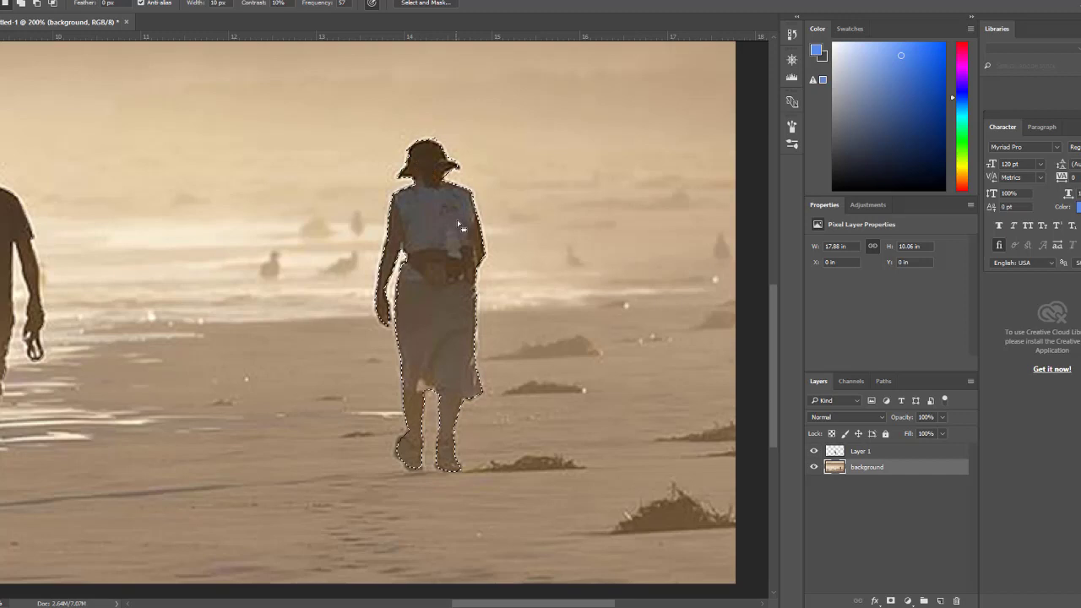
Step: Cut the selected woman out of the background layer and paste her in place on a new layer
{"action": "left_click", "coordinate": [16, 2]}
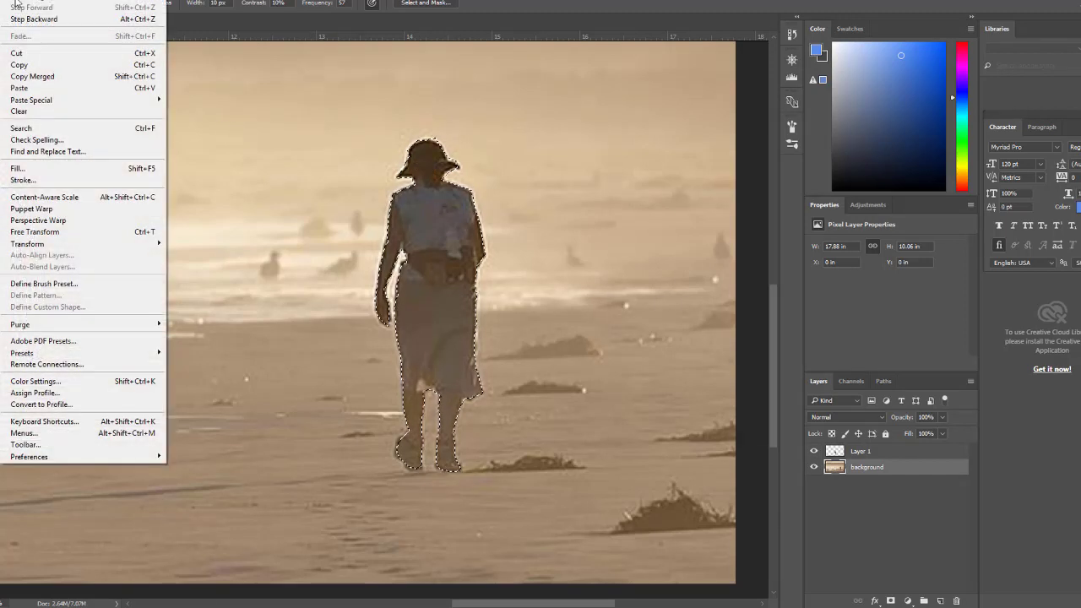
{"action": "left_click", "coordinate": [25, 53]}
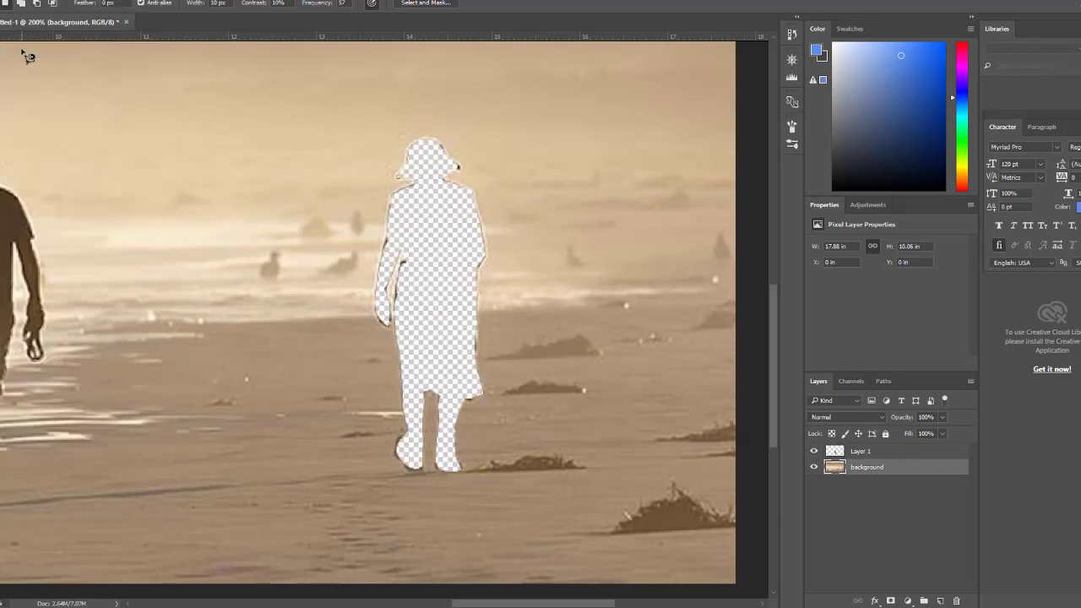
{"action": "left_click", "coordinate": [16, 2]}
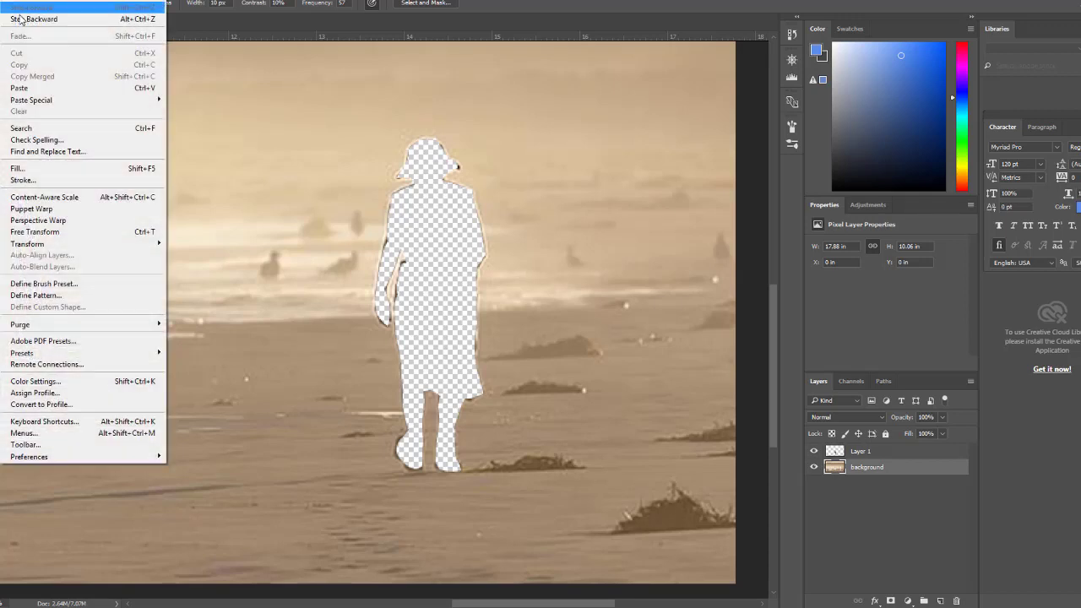
{"action": "mouse_move", "coordinate": [36, 103]}
{"action": "left_click", "coordinate": [190, 102]}
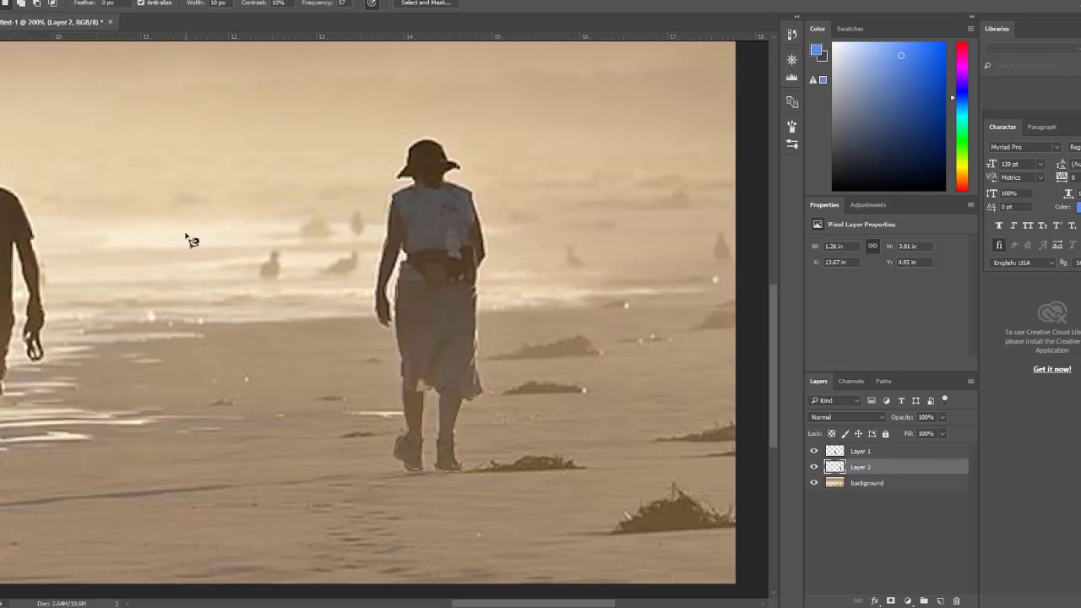
Step: Toggle the visibility of the background, Layer 2 and Layer 1 to check both people's cutouts against the whole photo
{"action": "key", "text": "ctrl+minus"}
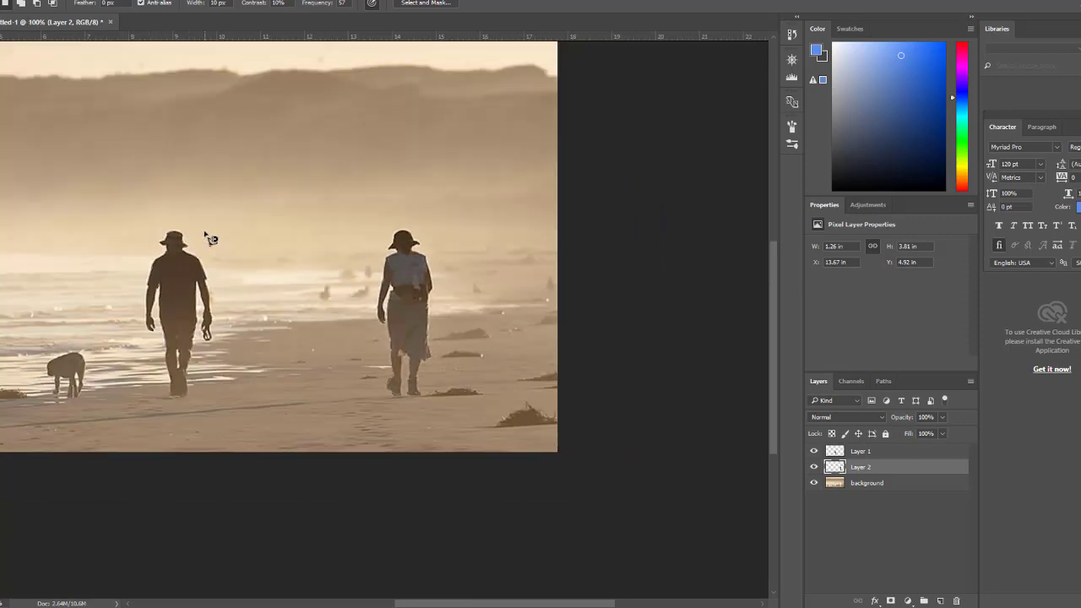
{"action": "key", "text": "h"}
{"action": "left_click_drag", "start_coordinate": [236, 258], "coordinate": [448, 329]}
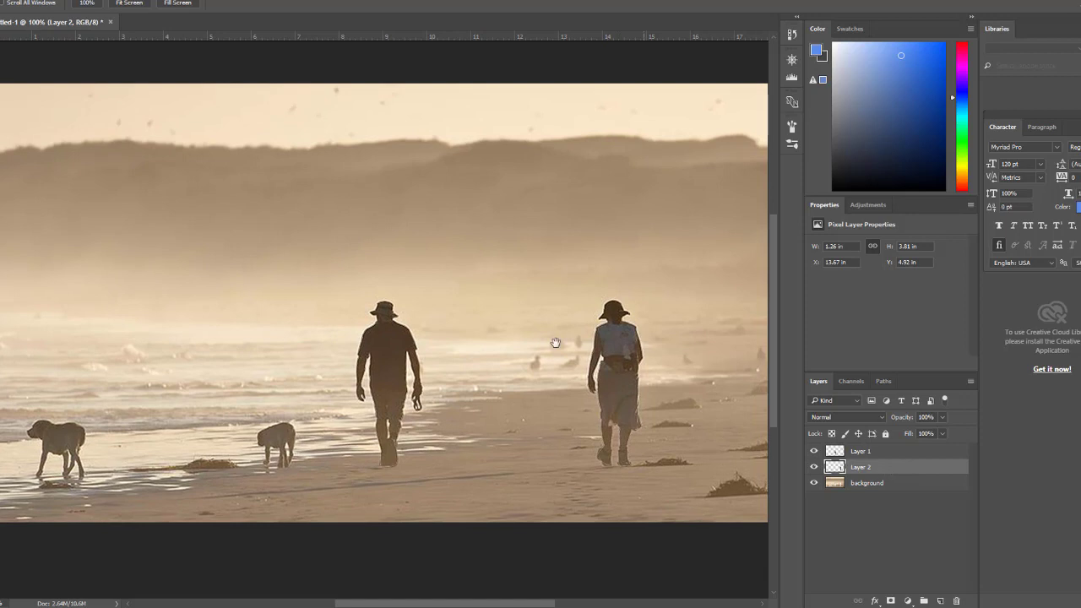
{"action": "key", "text": "v"}
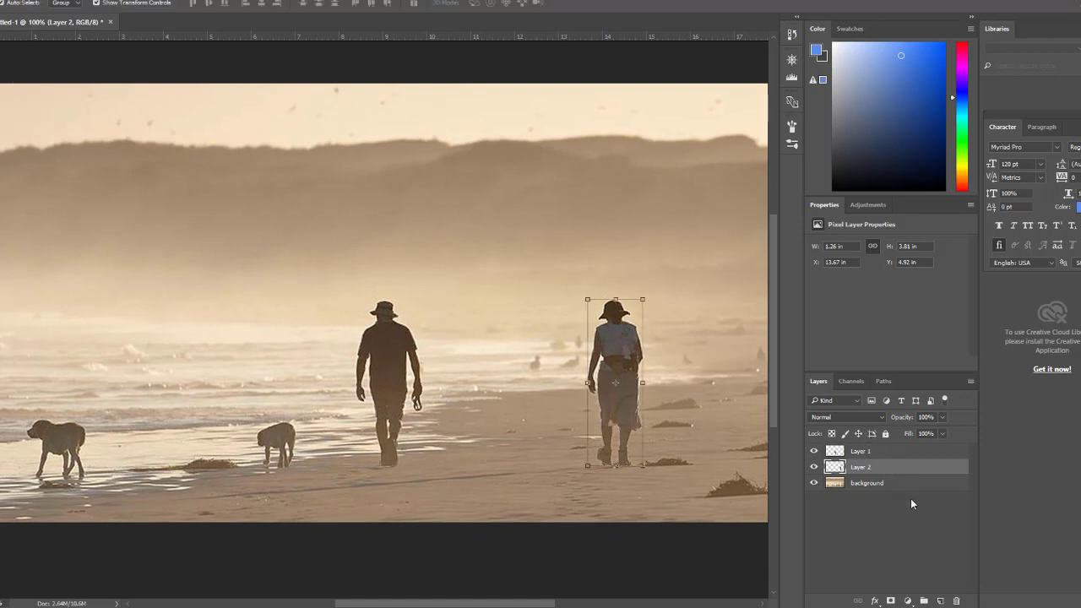
{"action": "left_click", "coordinate": [813, 483]}
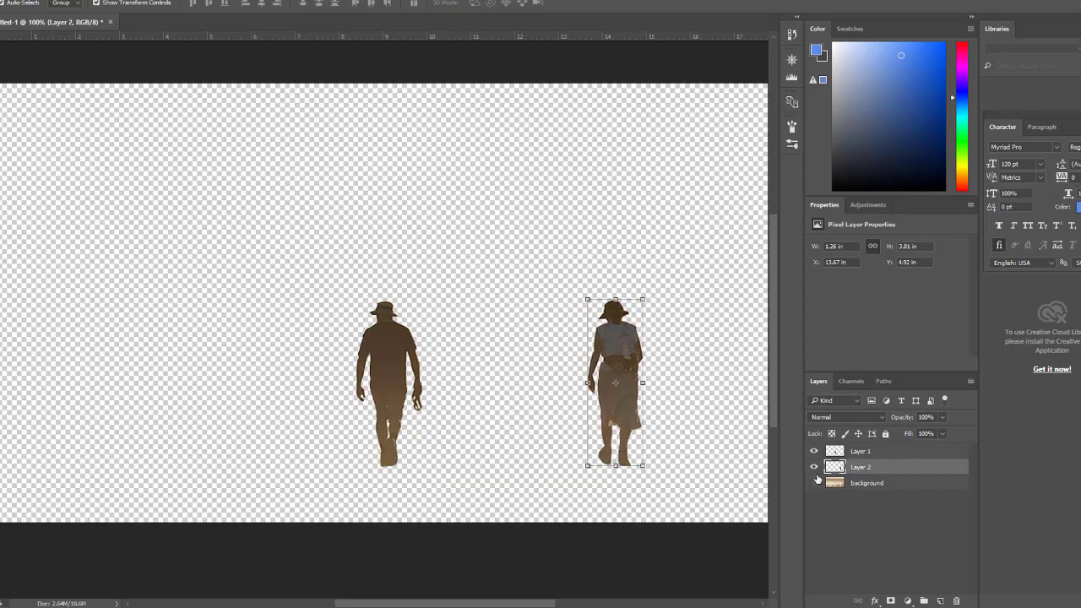
{"action": "left_click", "coordinate": [813, 467]}
{"action": "left_click", "coordinate": [813, 451]}
{"action": "left_click", "coordinate": [813, 451]}
{"action": "left_click", "coordinate": [813, 467]}
{"action": "left_click", "coordinate": [813, 483]}
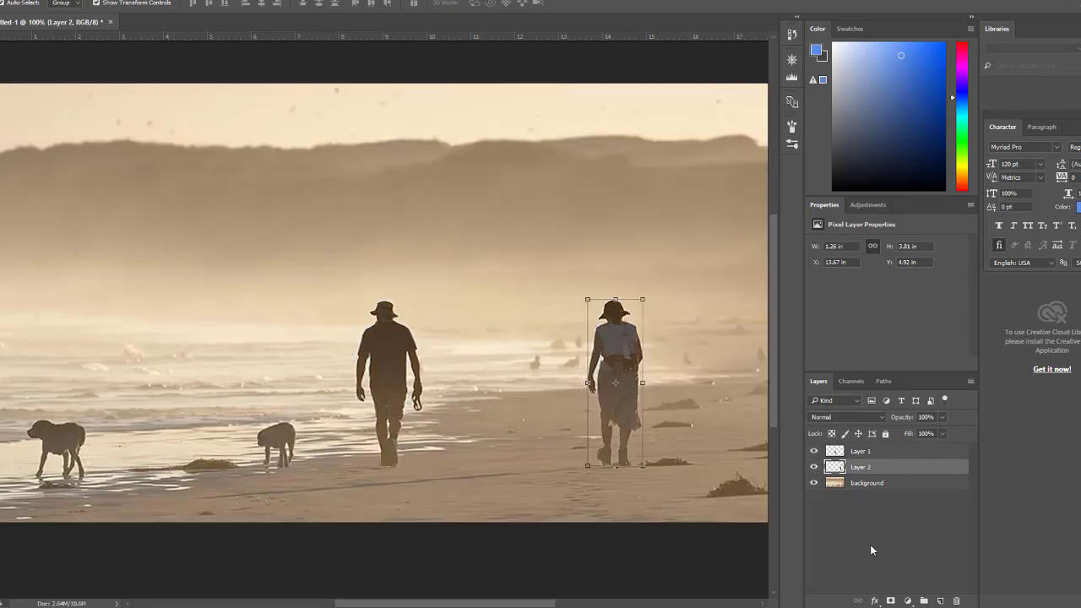
Step: Hide Layer 2 and Layer 1 to inspect the holes left in the background, and show both layers again
{"action": "left_click", "coordinate": [12, 1]}
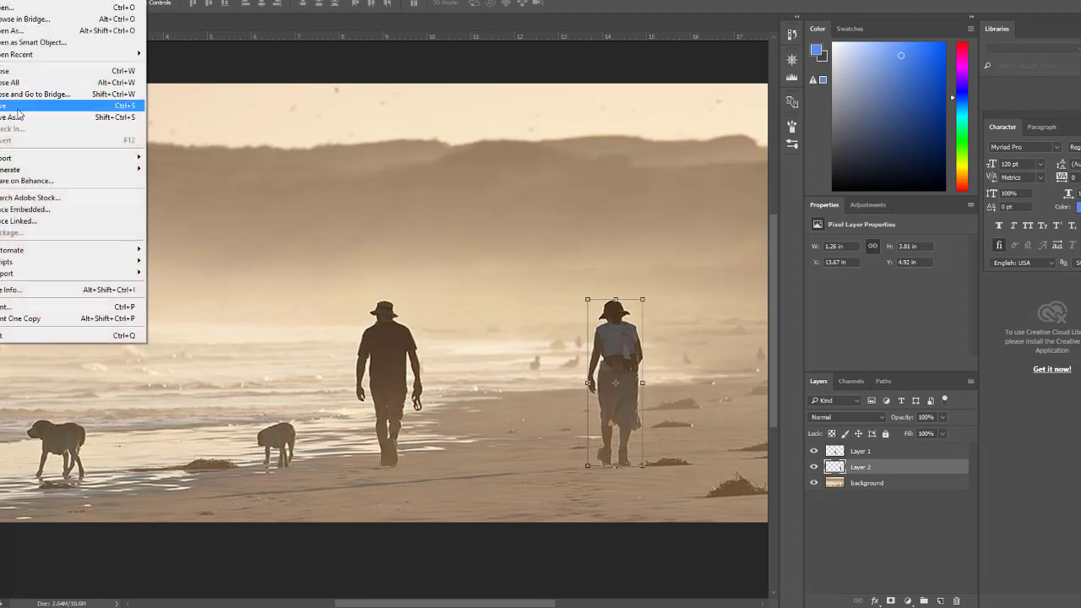
{"action": "left_click", "coordinate": [814, 467]}
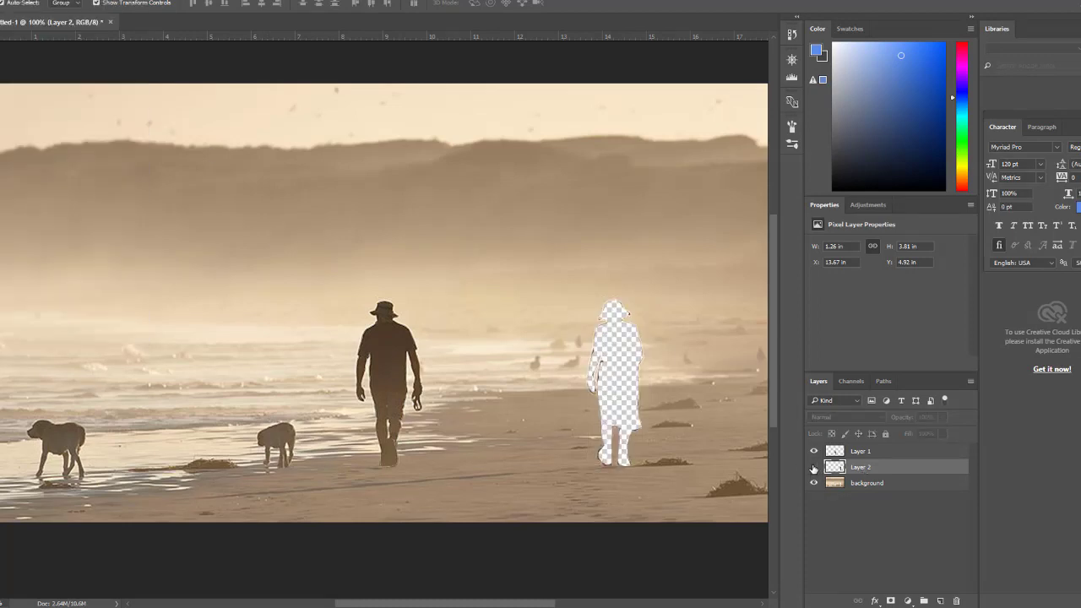
{"action": "left_click", "coordinate": [814, 452]}
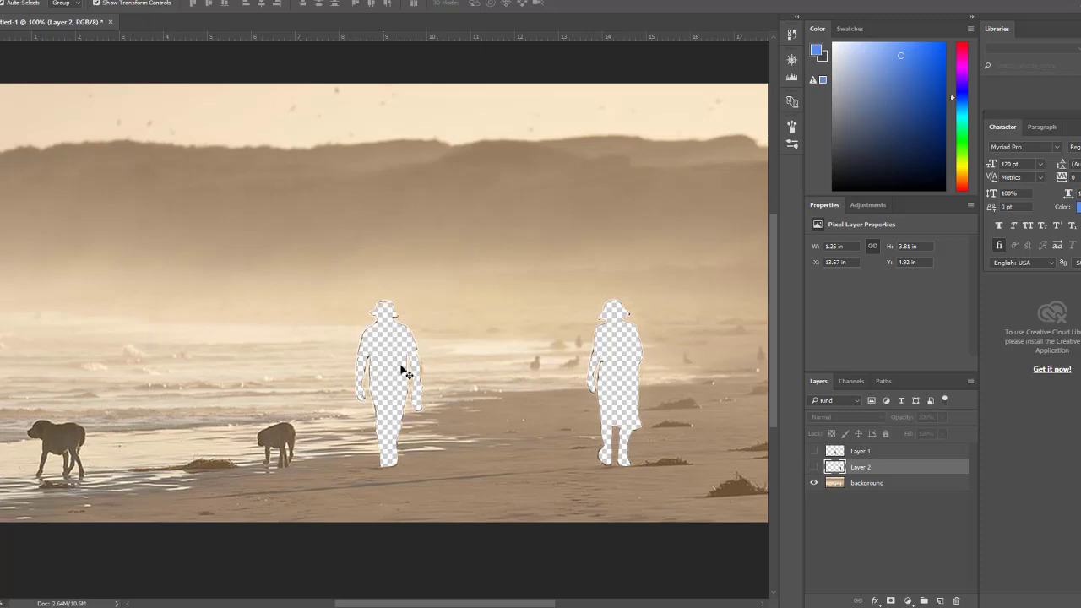
{"action": "left_click", "coordinate": [814, 452]}
{"action": "left_click", "coordinate": [814, 466]}
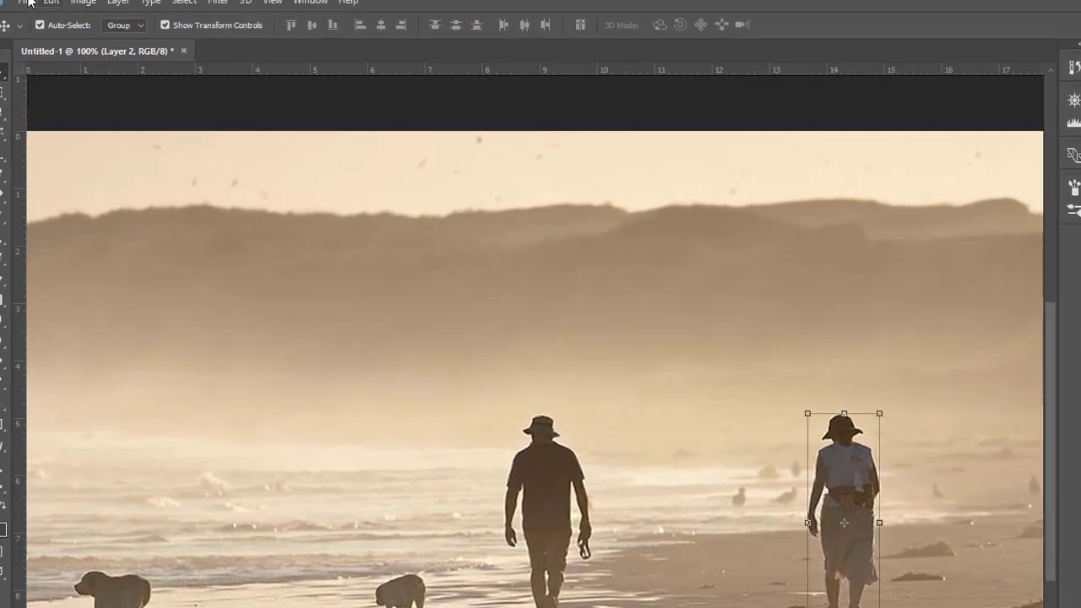
Step: Save the document in Photoshop format on the Desktop under the name 3d photo wout clone.psd
{"action": "left_click", "coordinate": [27, 2]}
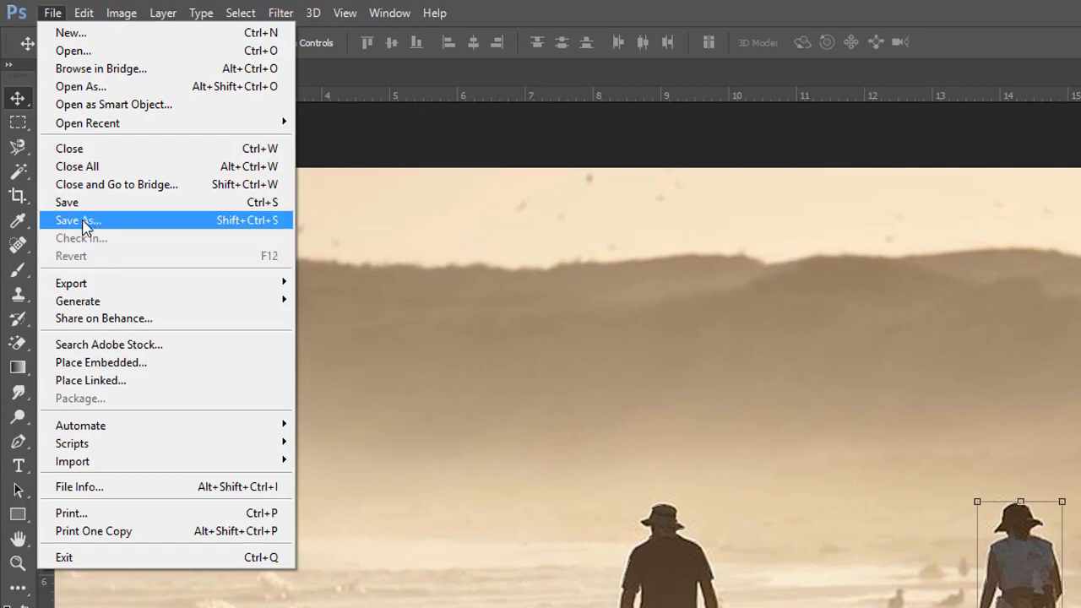
{"action": "left_click", "coordinate": [76, 219]}
{"action": "left_click", "coordinate": [179, 560]}
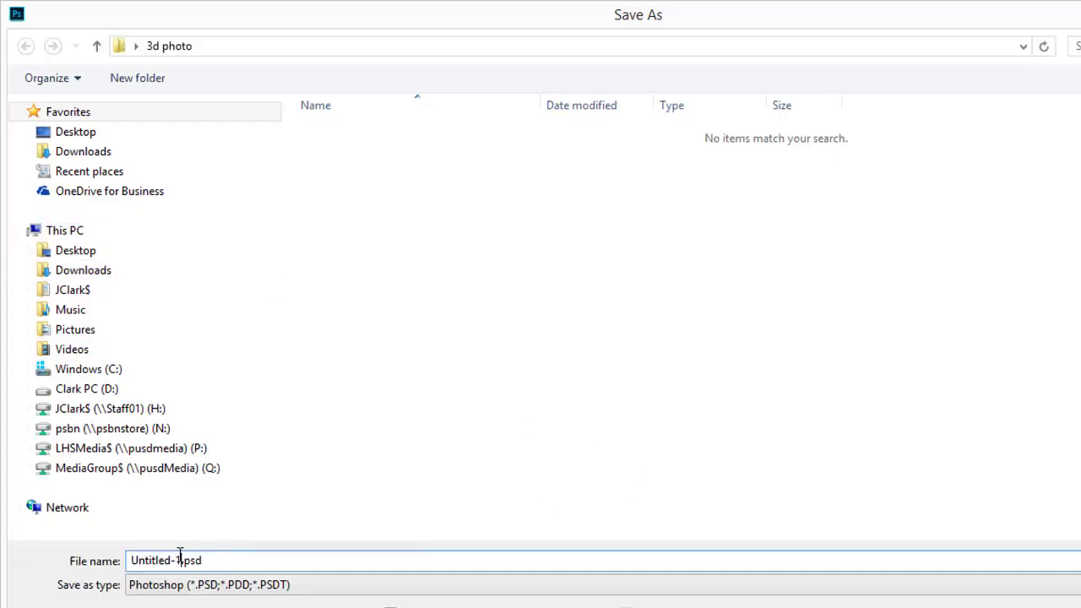
{"action": "left_click_drag", "start_coordinate": [179, 560], "coordinate": [71, 559]}
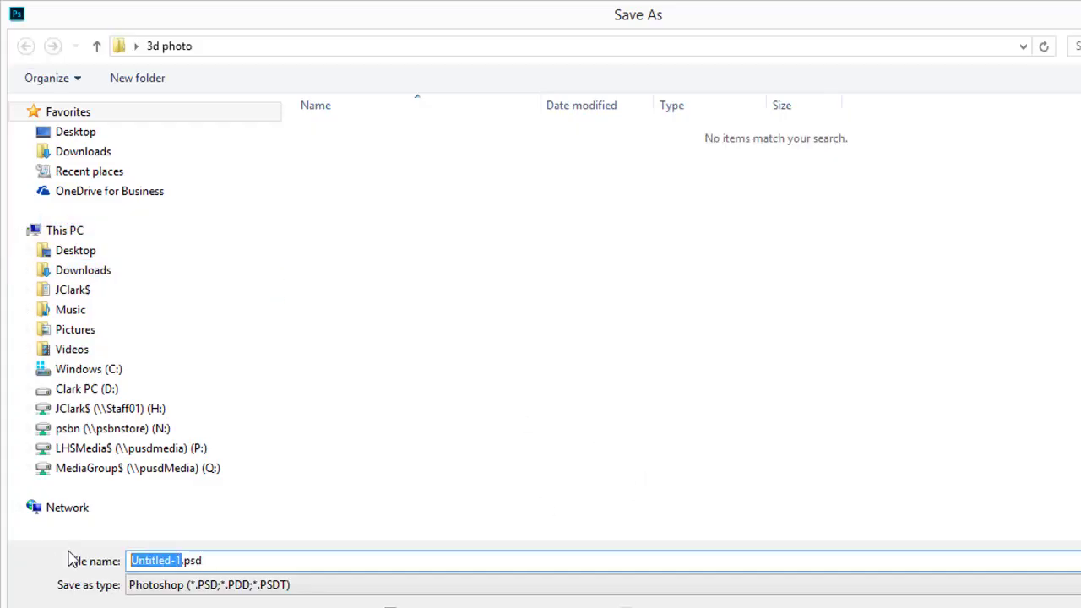
{"action": "type", "text": "3d photo"}
{"action": "key", "text": "BackSpace"}
{"action": "key", "text": "BackSpace"}
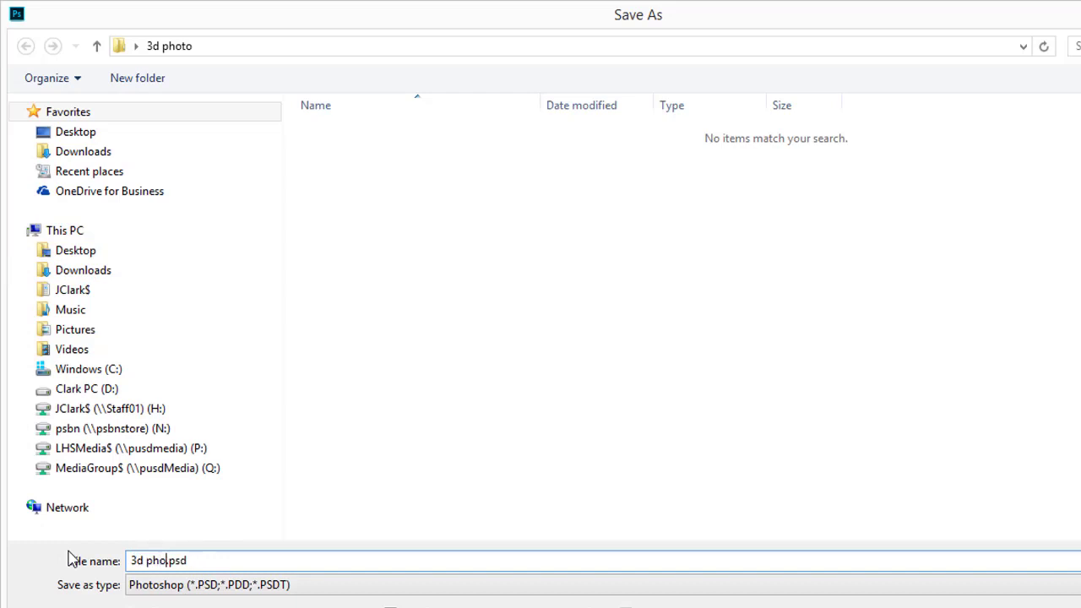
{"action": "type", "text": "to wiout clone"}
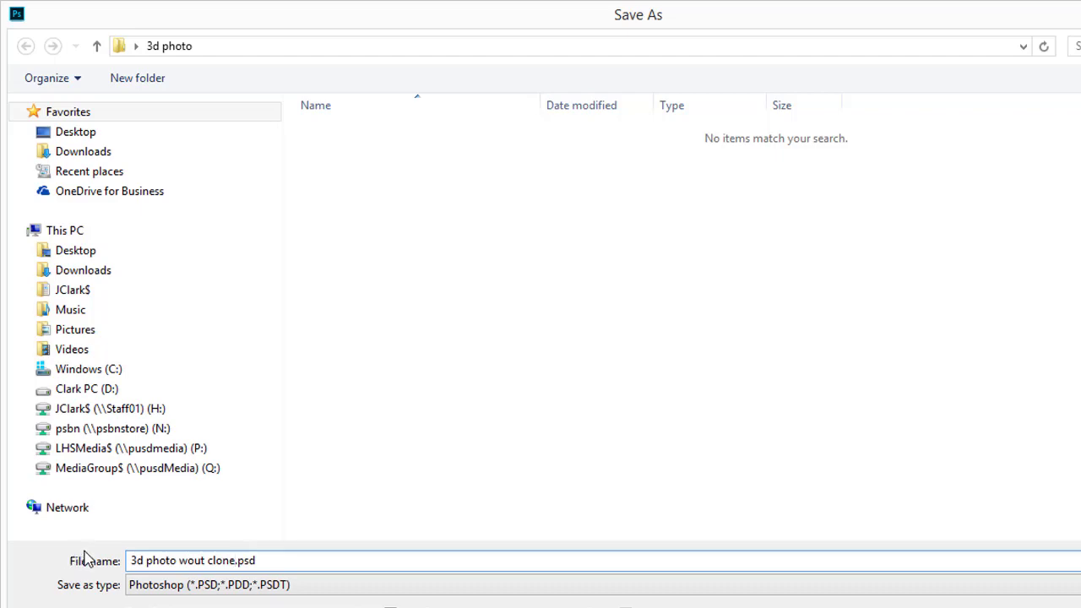
{"action": "left_click", "coordinate": [105, 254]}
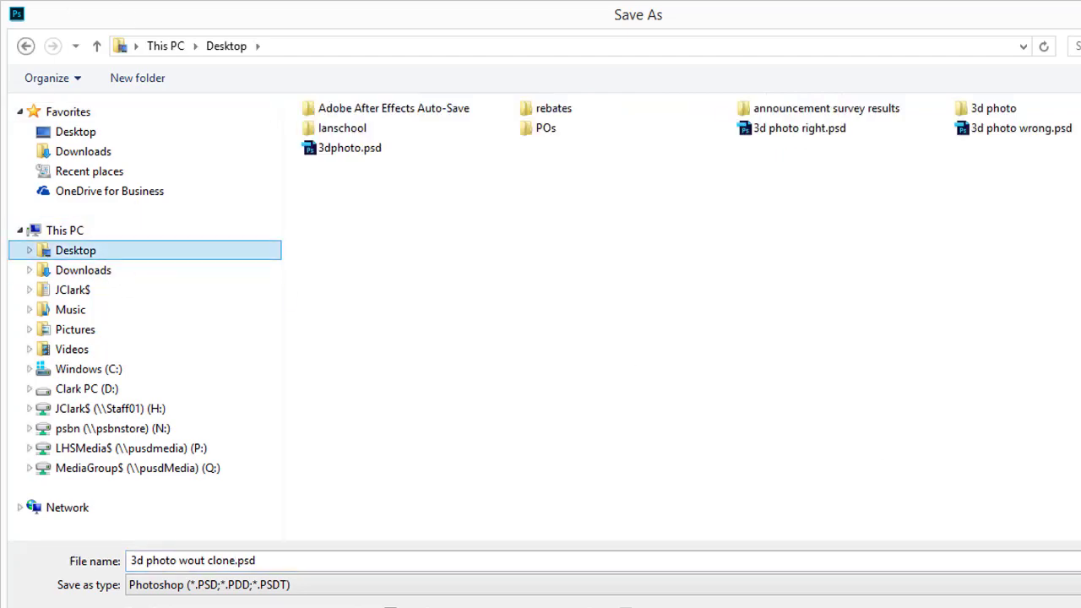
{"action": "key", "text": "Return"}
{"action": "left_click", "coordinate": [673, 183]}
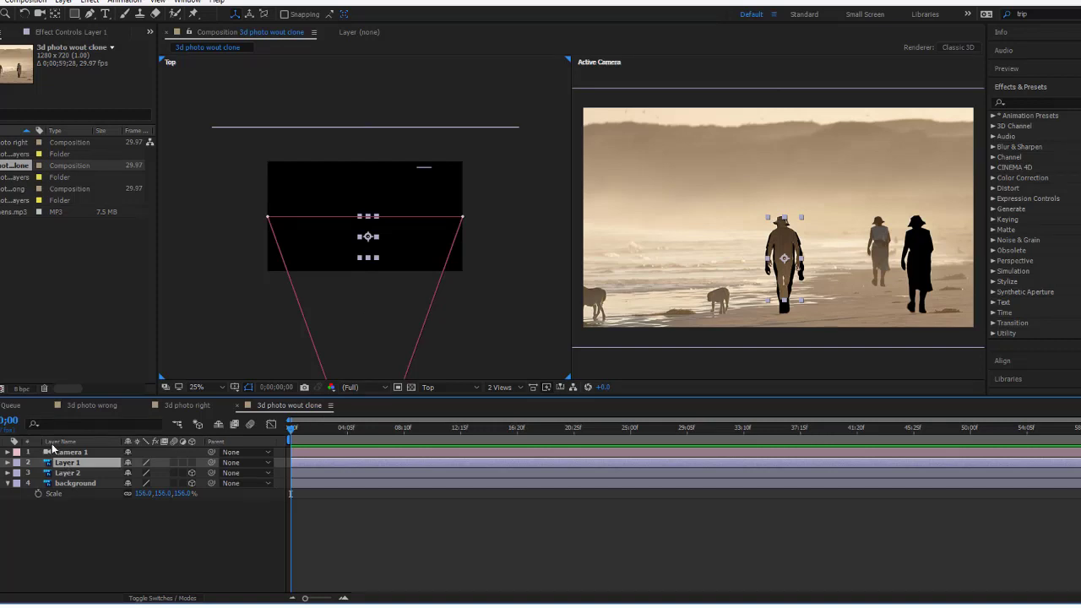
Step: In After Effects, expand Camera 1's Transform properties and shift its X position to preview the layered photo's perspective
{"action": "left_click", "coordinate": [53, 442]}
{"action": "left_click", "coordinate": [52, 453]}
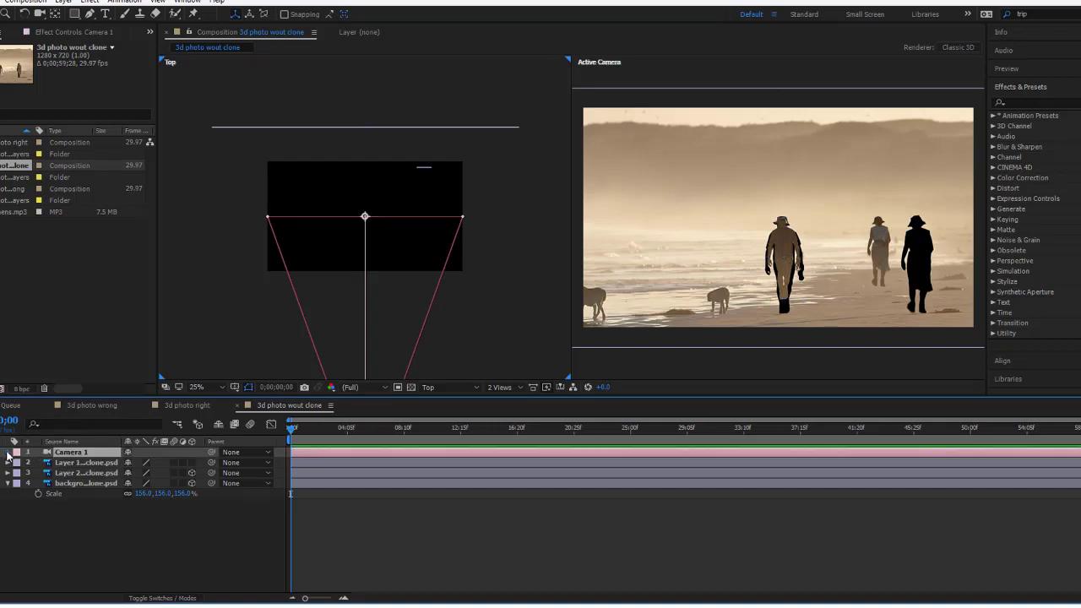
{"action": "left_click", "coordinate": [8, 452]}
{"action": "left_click", "coordinate": [19, 462]}
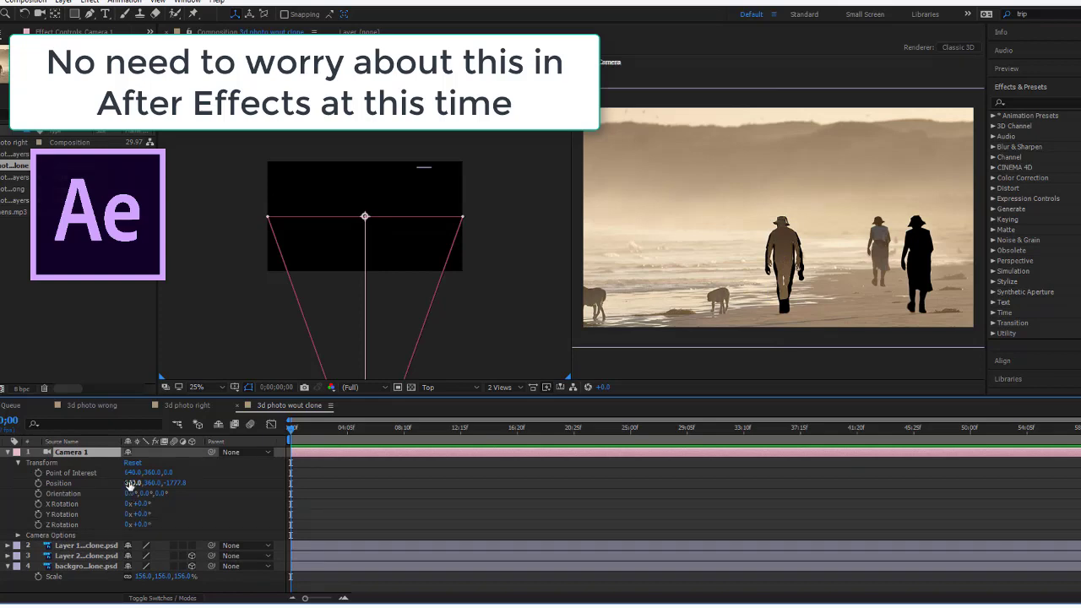
{"action": "left_click_drag", "start_coordinate": [133, 482], "coordinate": [49, 456]}
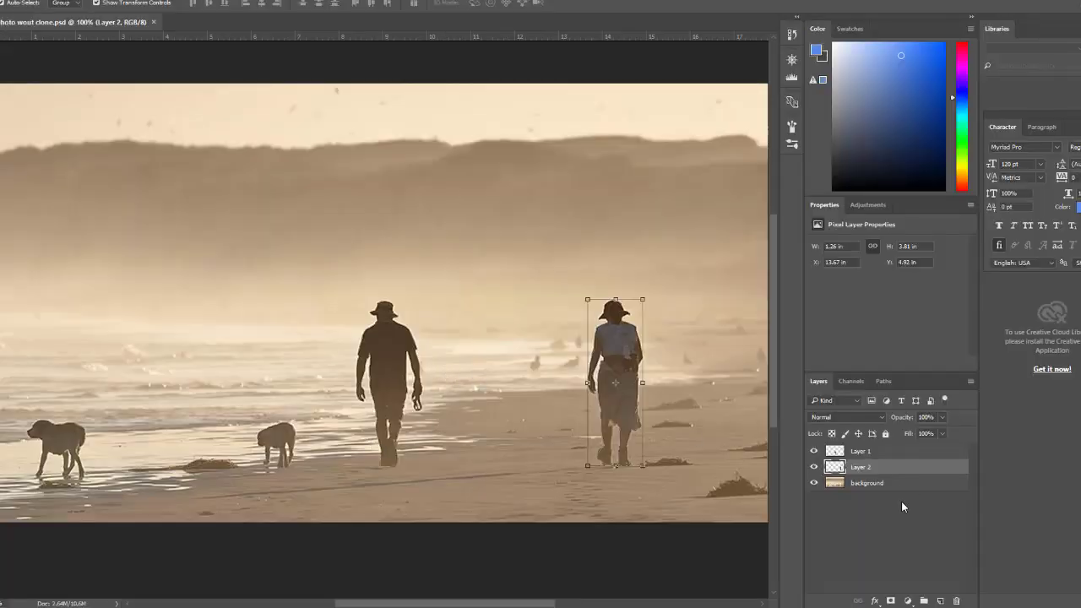
Step: Back in Photoshop, hide Layer 2 and Layer 1 of 3d photo wout clone.psd to examine the bare background
{"action": "left_click", "coordinate": [813, 467]}
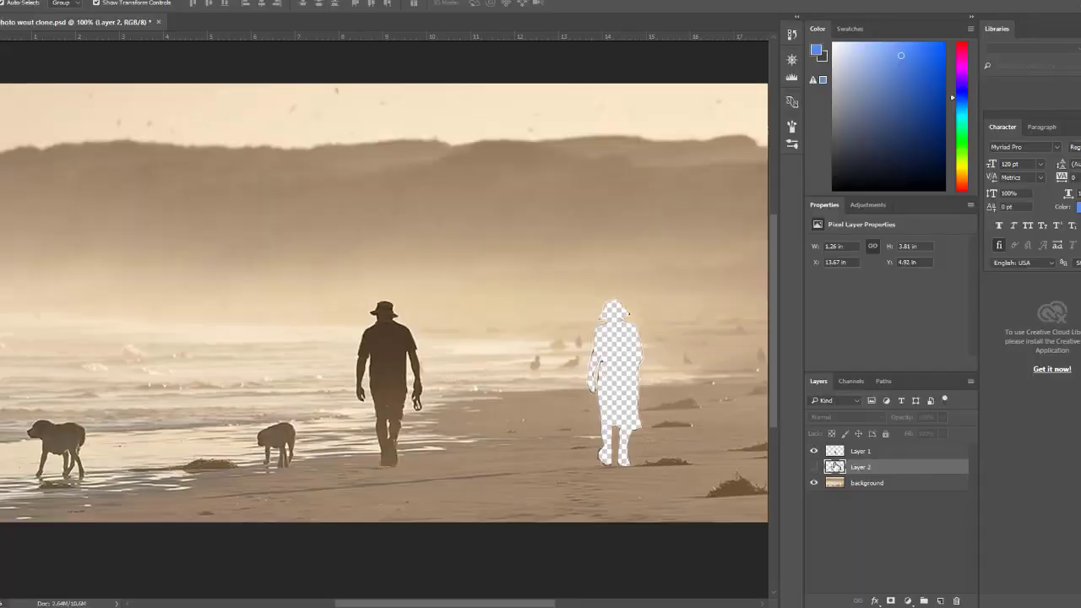
{"action": "left_click", "coordinate": [813, 451]}
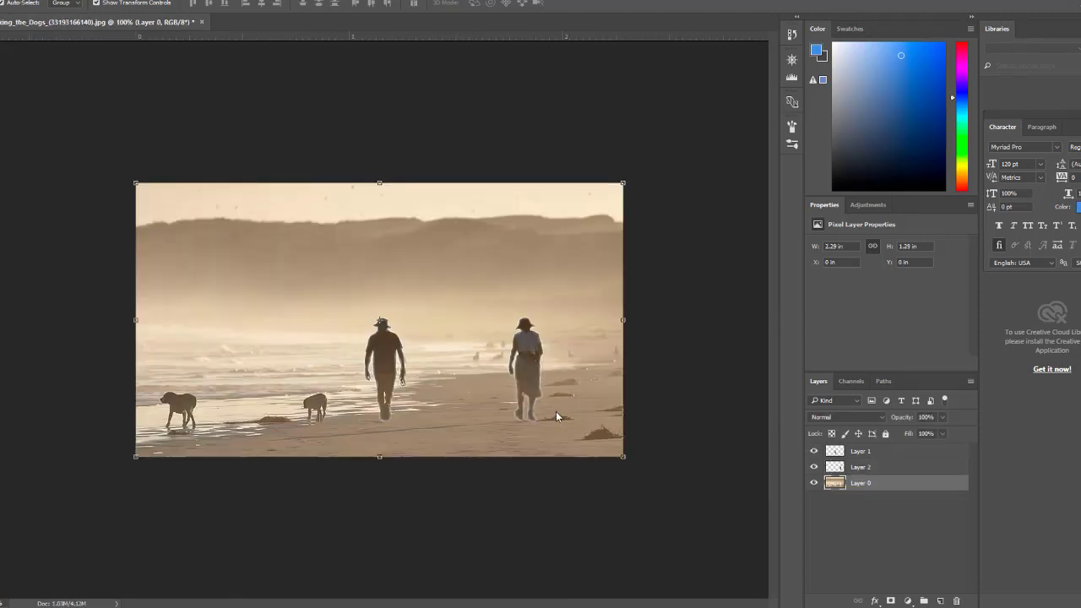
Step: In the beach JPG document, check the Layer 0 and Layer 2 visibility, and hide Layer 2 and Layer 1 to expose the background's holes
{"action": "left_click", "coordinate": [813, 483]}
{"action": "left_click", "coordinate": [814, 466]}
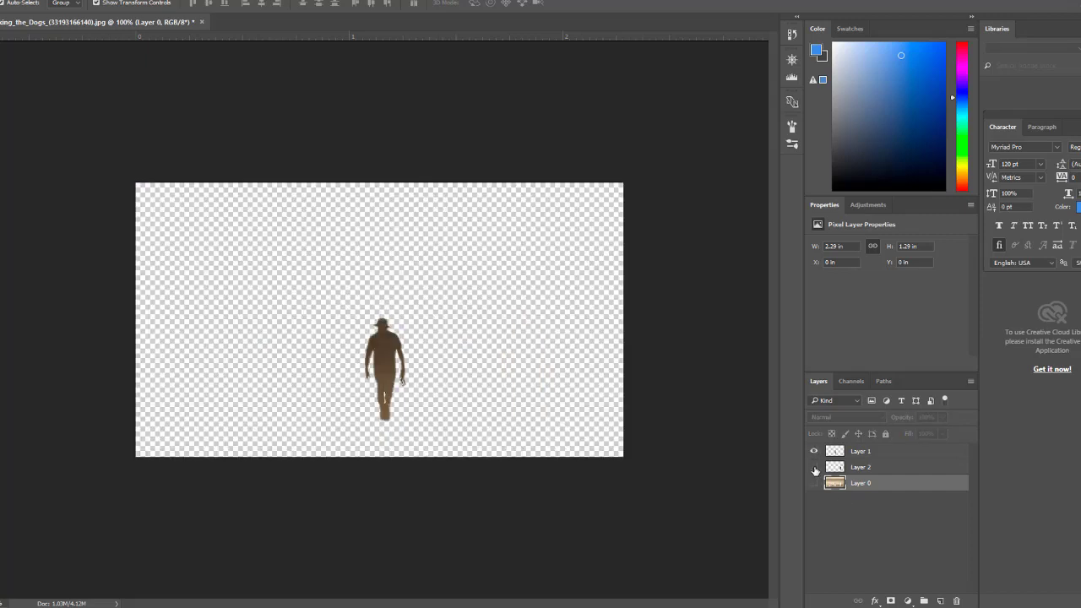
{"action": "left_click", "coordinate": [814, 466]}
{"action": "left_click", "coordinate": [814, 483]}
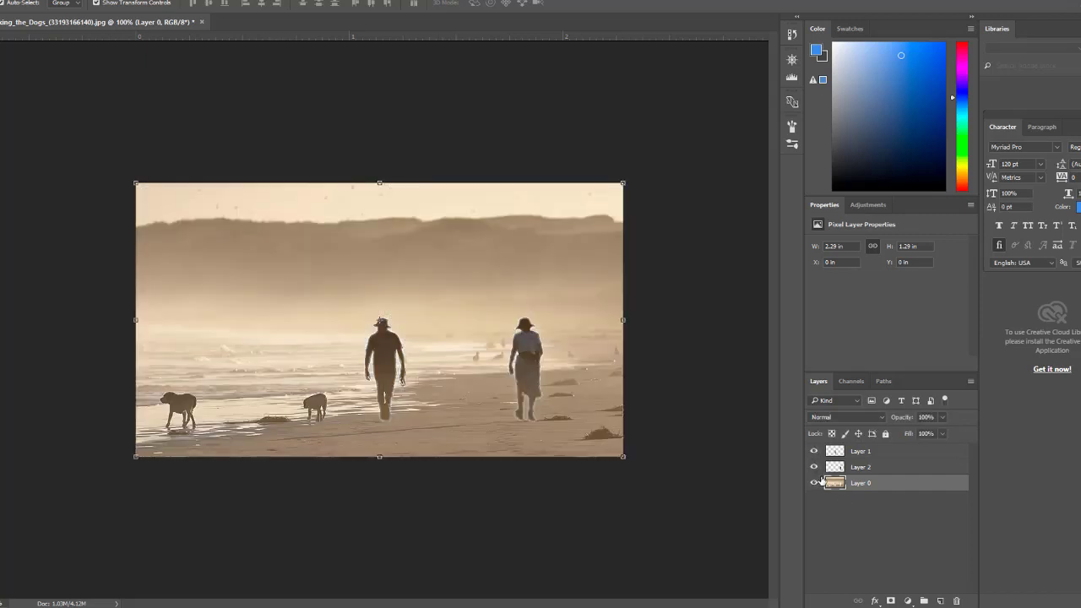
{"action": "left_click", "coordinate": [813, 467]}
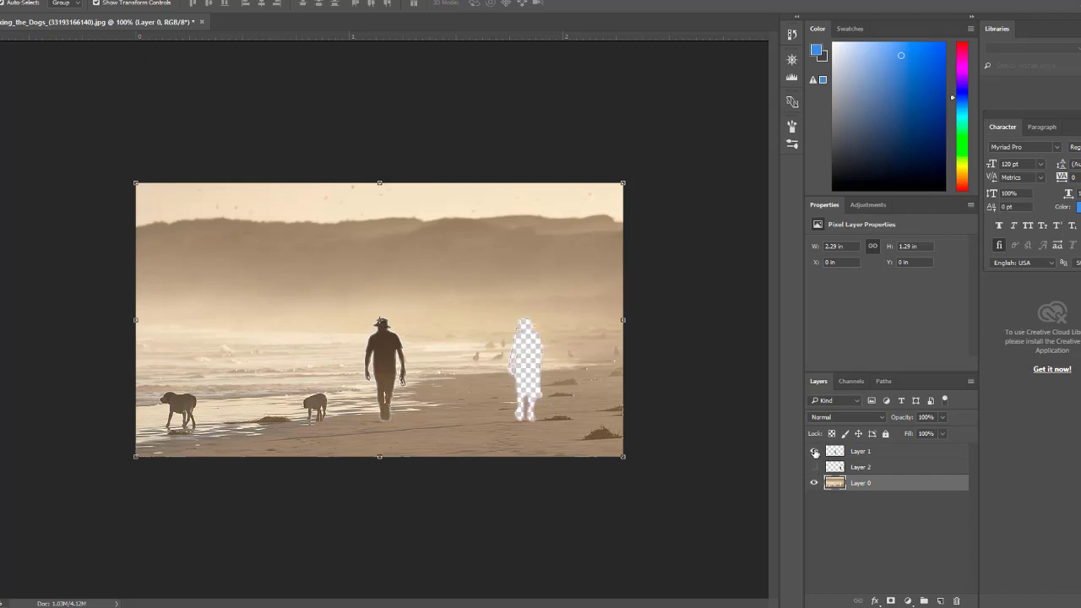
{"action": "left_click", "coordinate": [814, 450]}
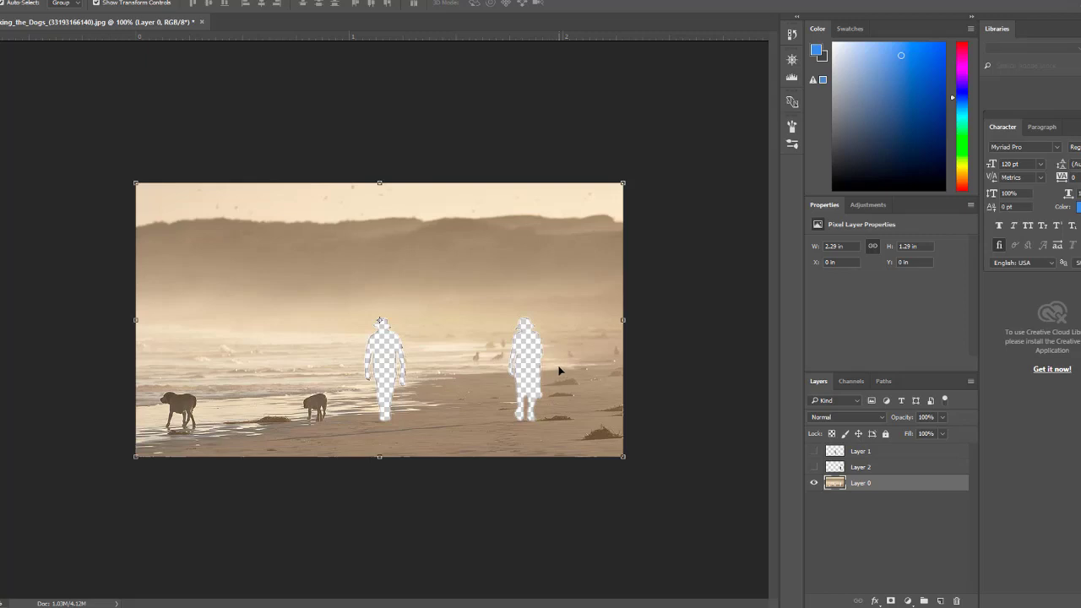
Step: Rename Layer 1, which holds the walking man's cutout, as man
{"action": "double_click", "coordinate": [860, 450]}
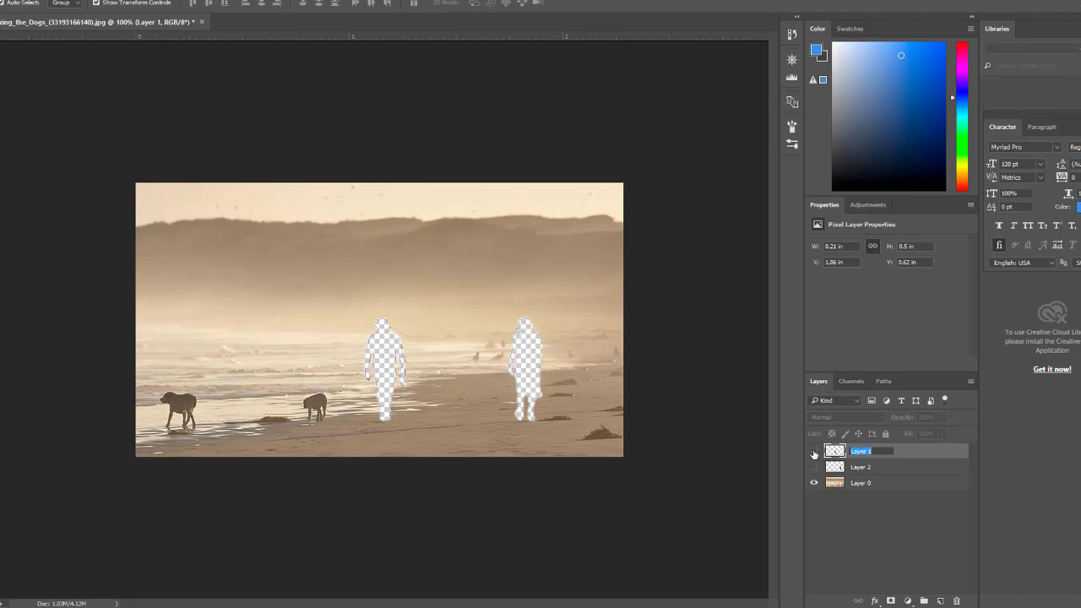
{"action": "left_click", "coordinate": [814, 451]}
{"action": "left_click", "coordinate": [814, 452]}
{"action": "double_click", "coordinate": [863, 451]}
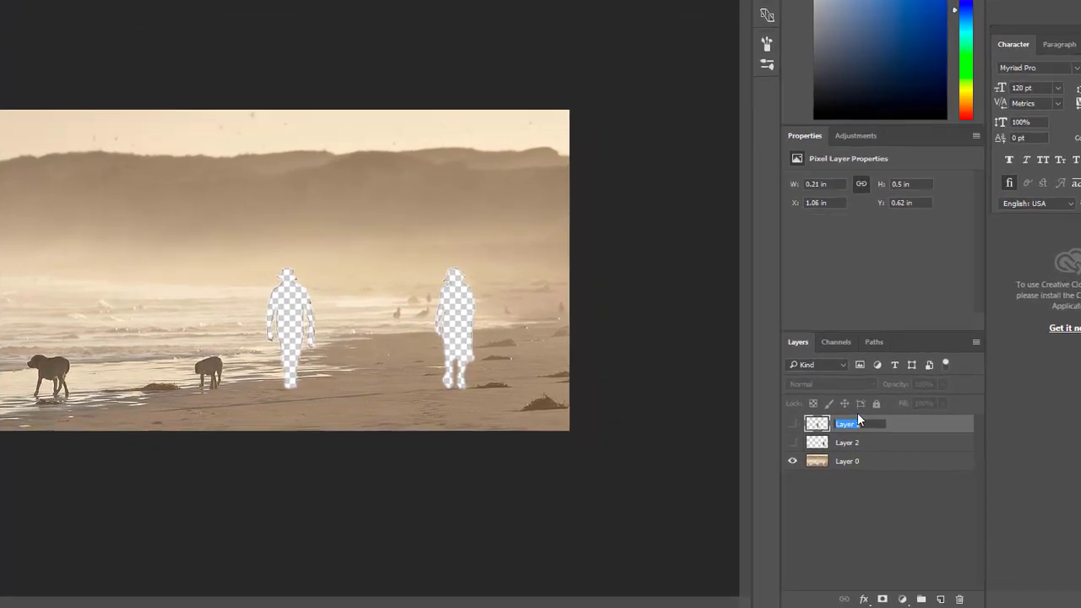
{"action": "type", "text": "man"}
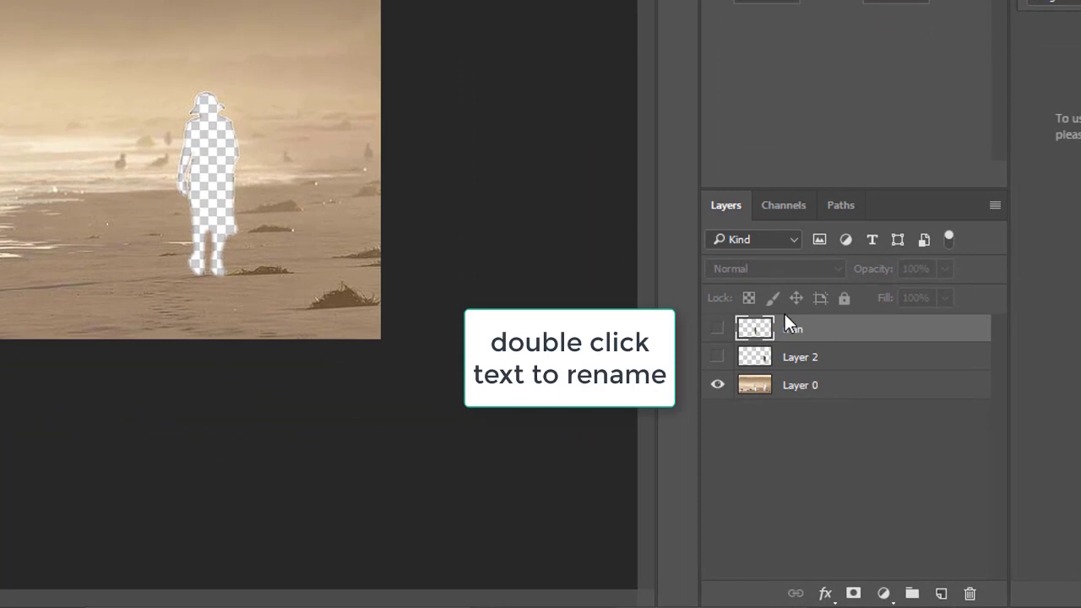
Step: Rename Layer 2, which holds the woman's cutout, as woman, and select Layer 0
{"action": "double_click", "coordinate": [799, 357]}
{"action": "type", "text": "woman"}
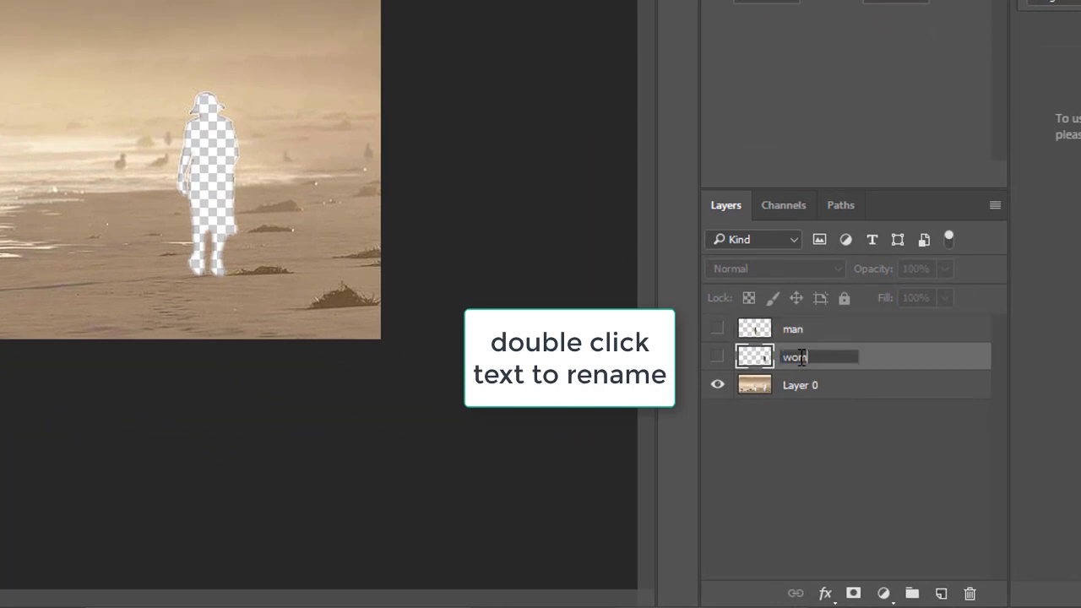
{"action": "key", "text": "Return"}
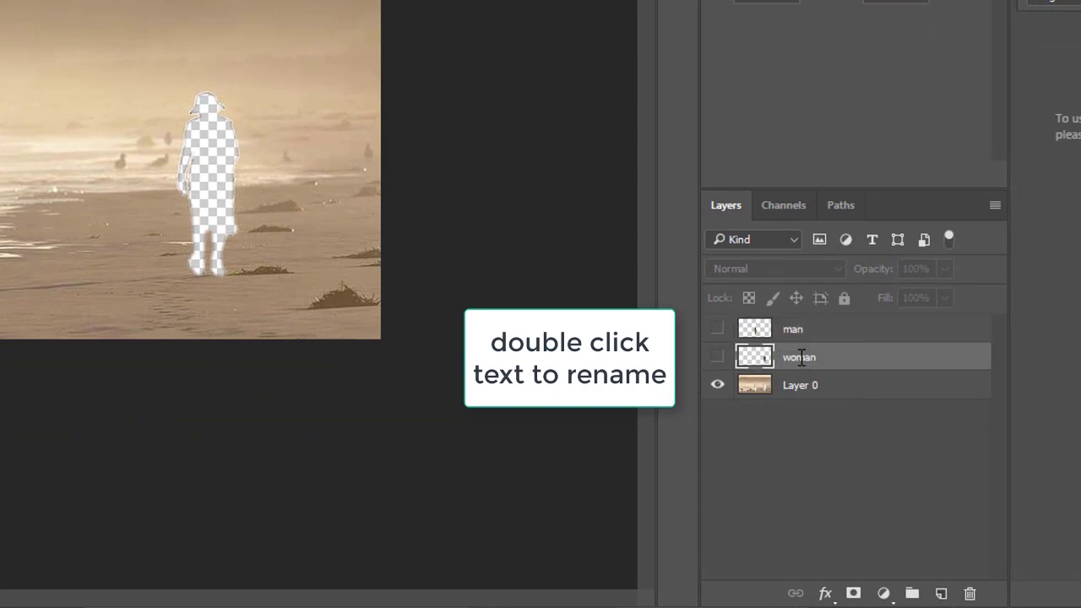
{"action": "left_click", "coordinate": [772, 389]}
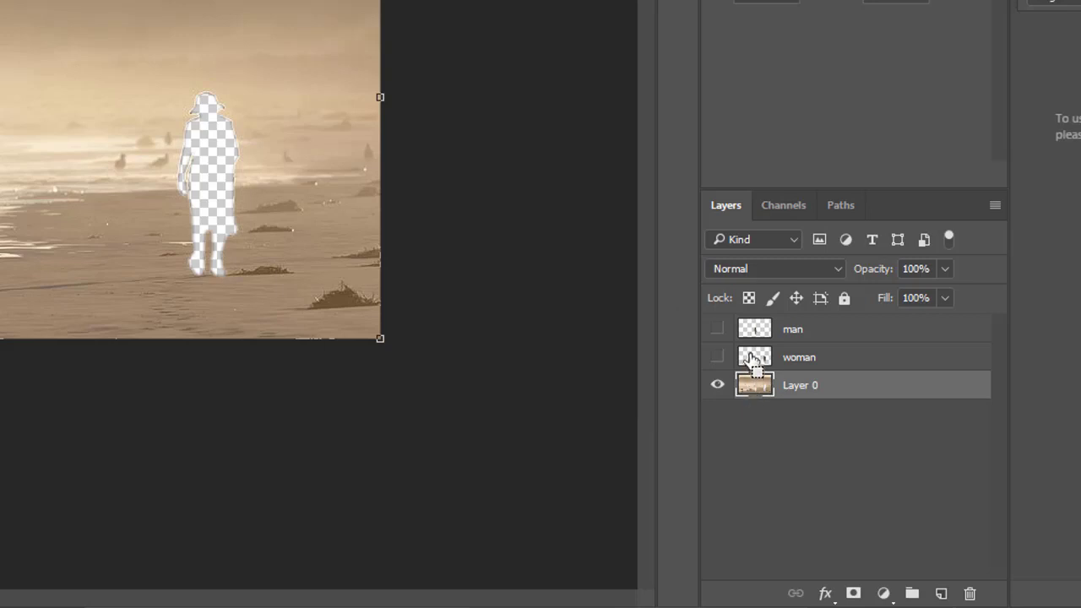
Step: Load the woman layer's outline as a selection and fill that hole on Layer 0 with Content-Aware at 100% opacity
{"action": "left_click", "coordinate": [751, 358], "text": "ctrl"}
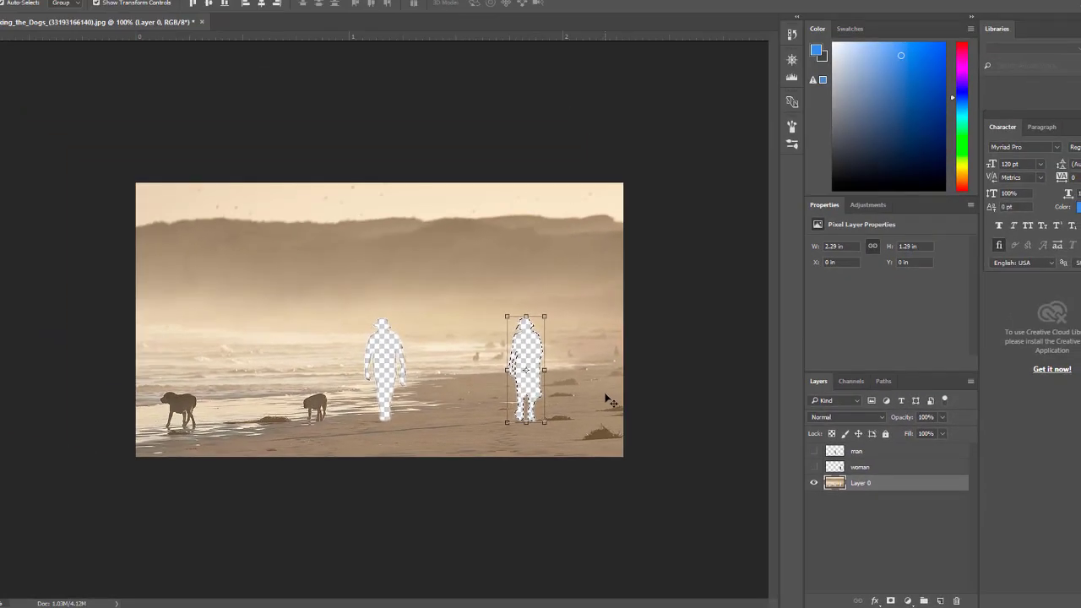
{"action": "key", "text": "shift+BackSpace"}
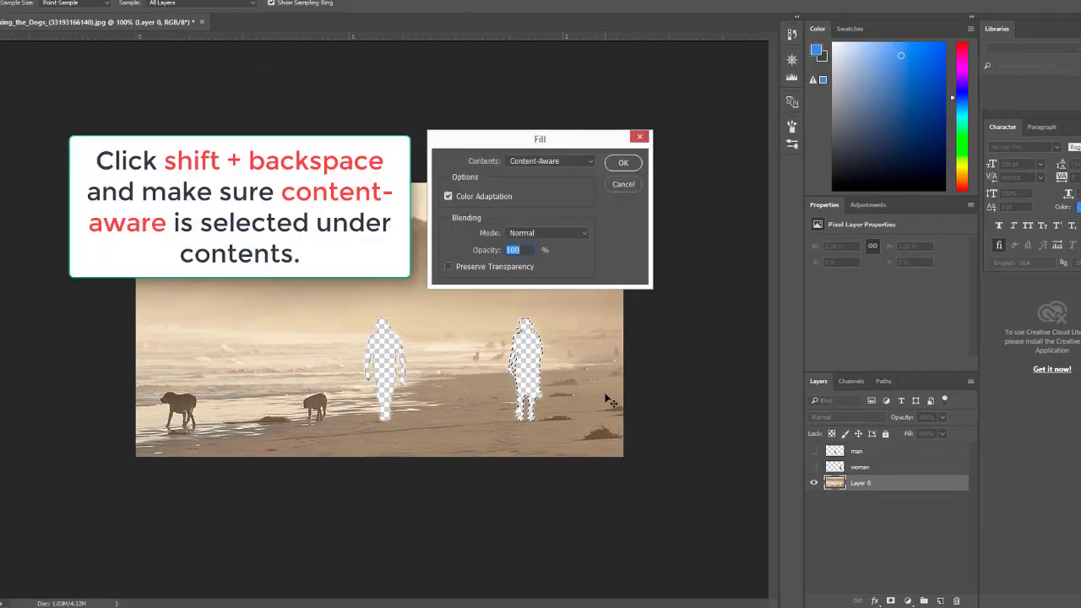
{"action": "left_click", "coordinate": [541, 163]}
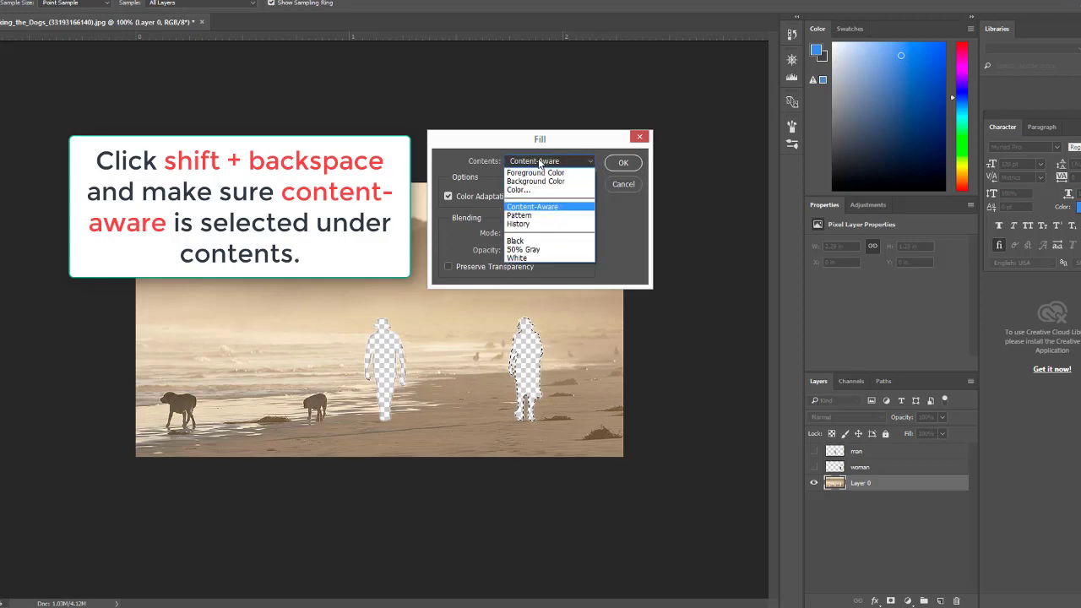
{"action": "left_click", "coordinate": [533, 209]}
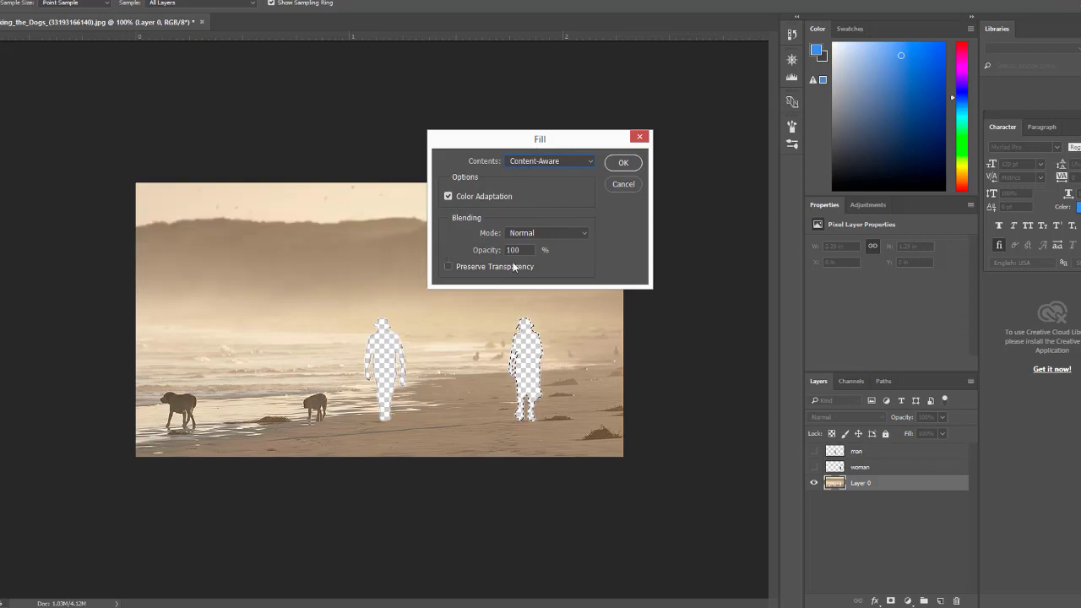
{"action": "left_click", "coordinate": [621, 163]}
{"action": "key", "text": "v"}
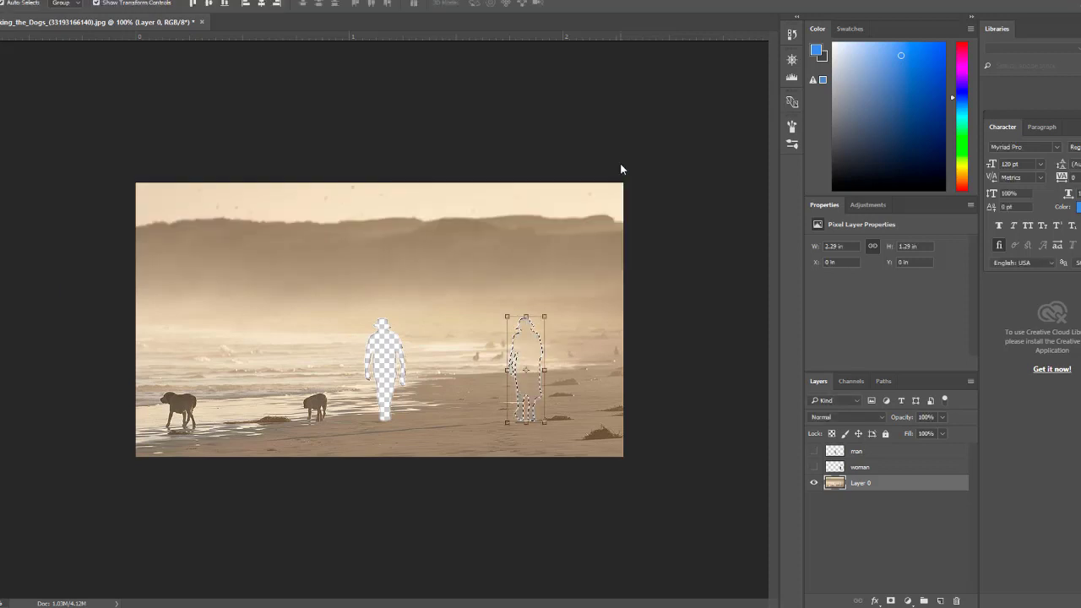
Step: Briefly show the woman layer over the filled area, hide it again, and clear the selection
{"action": "left_click", "coordinate": [813, 467]}
{"action": "left_click", "coordinate": [813, 466]}
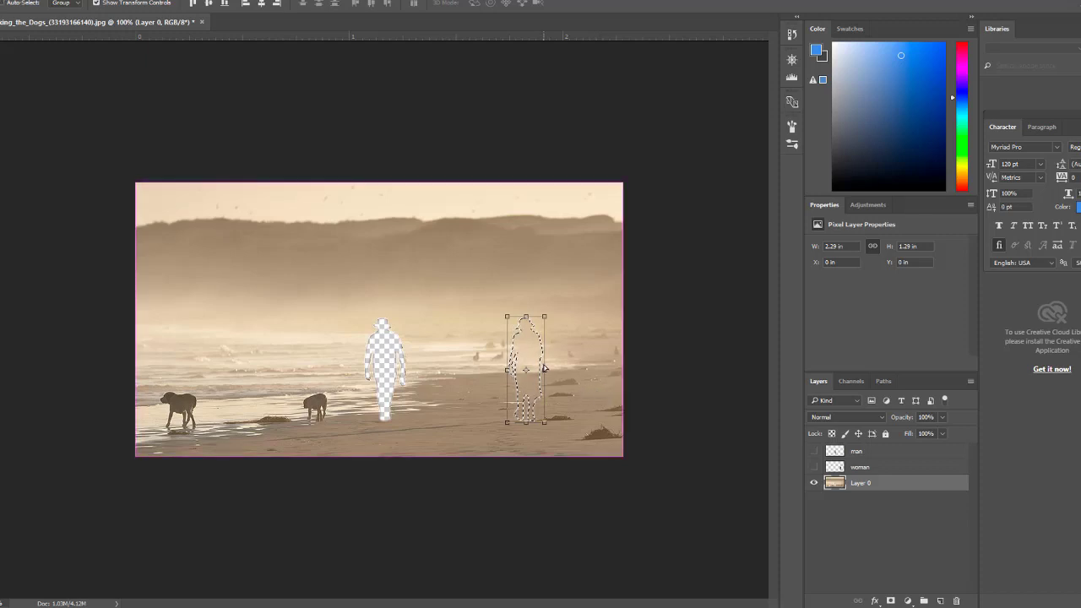
{"action": "key", "text": "ctrl+d"}
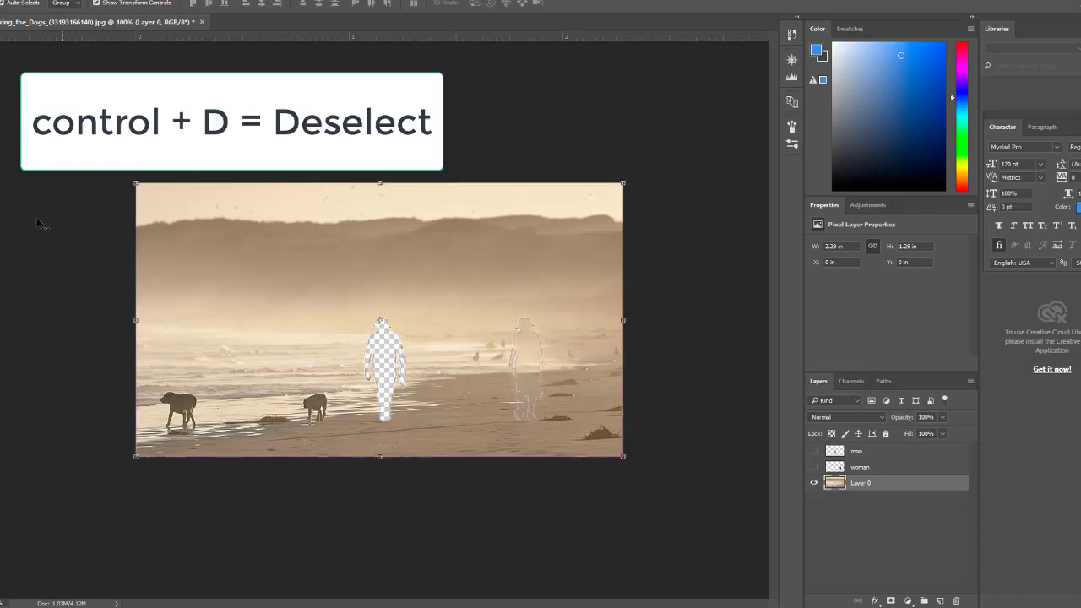
Step: Clone-stamp away the woman's leftover outline on Layer 0 with a size 35 brush, and show the woman layer
{"action": "left_click", "coordinate": [12, 165]}
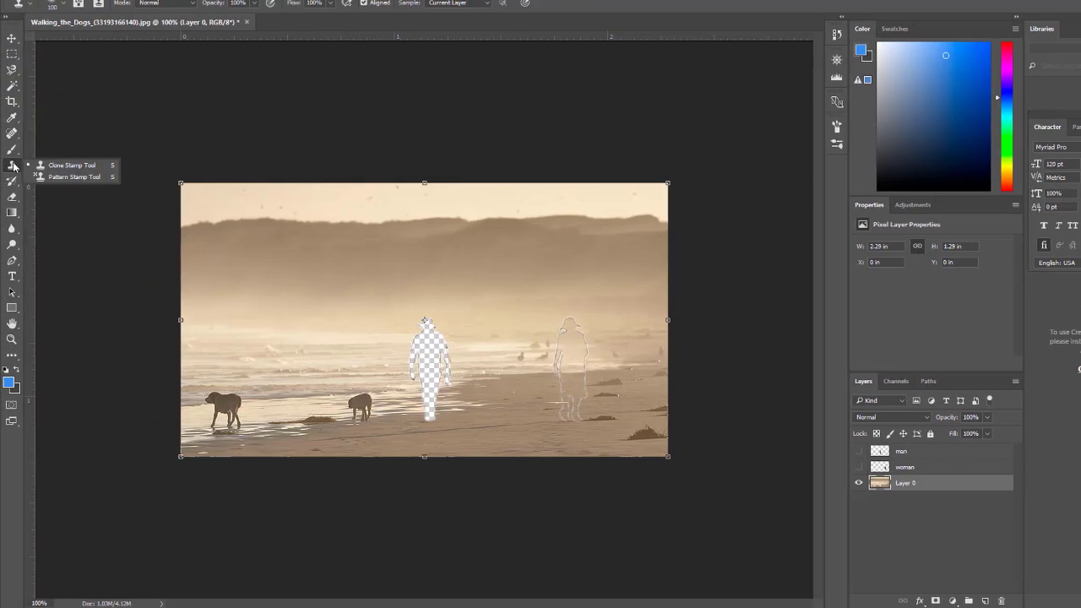
{"action": "left_click", "coordinate": [67, 166]}
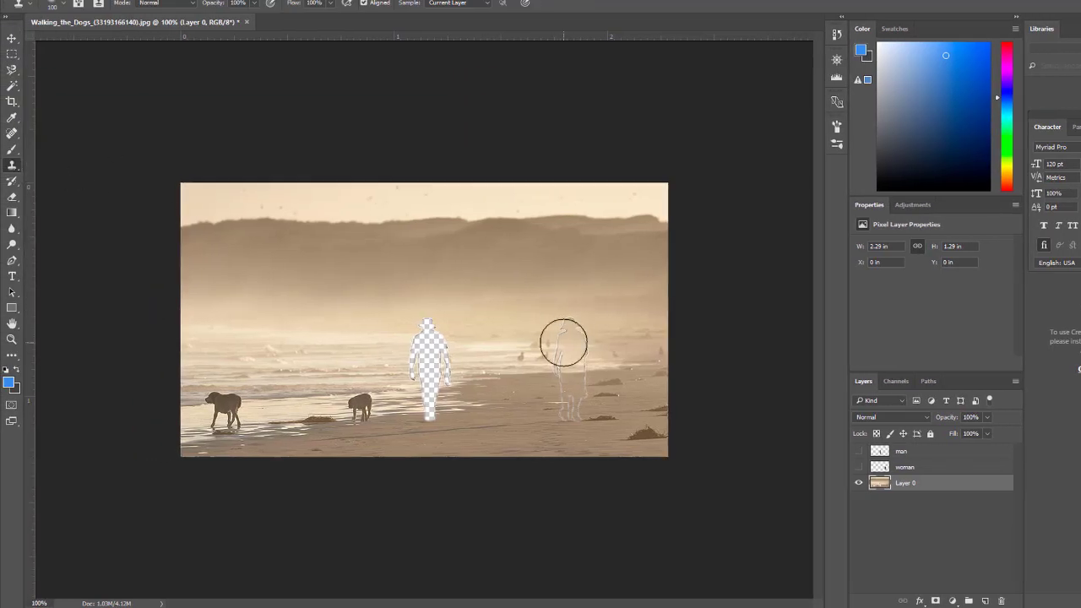
{"action": "key", "text": "bracketleft"}
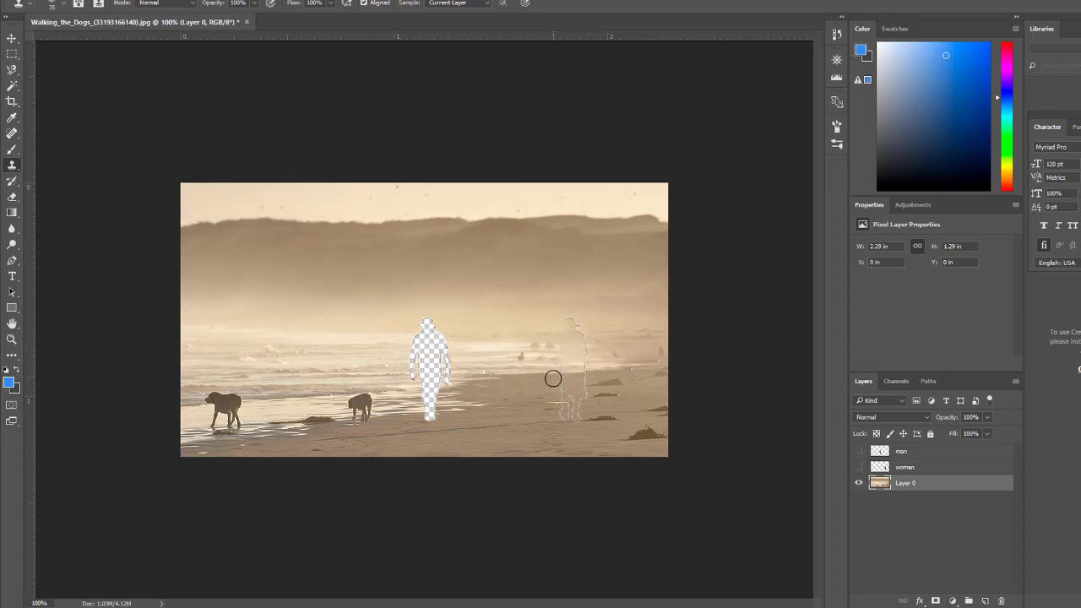
{"action": "mouse_move", "coordinate": [561, 391]}
{"action": "left_mouse_down"}
{"action": "mouse_move", "coordinate": [555, 410]}
{"action": "mouse_move", "coordinate": [570, 410]}
{"action": "left_mouse_up"}
{"action": "left_click_drag", "start_coordinate": [587, 352], "coordinate": [576, 319]}
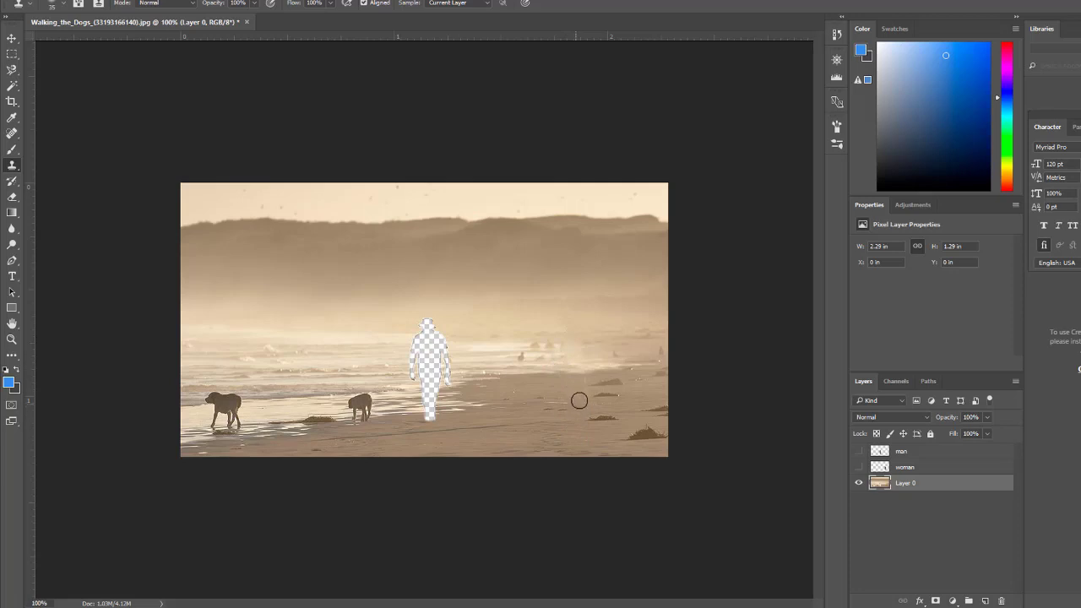
{"action": "left_click", "coordinate": [859, 466]}
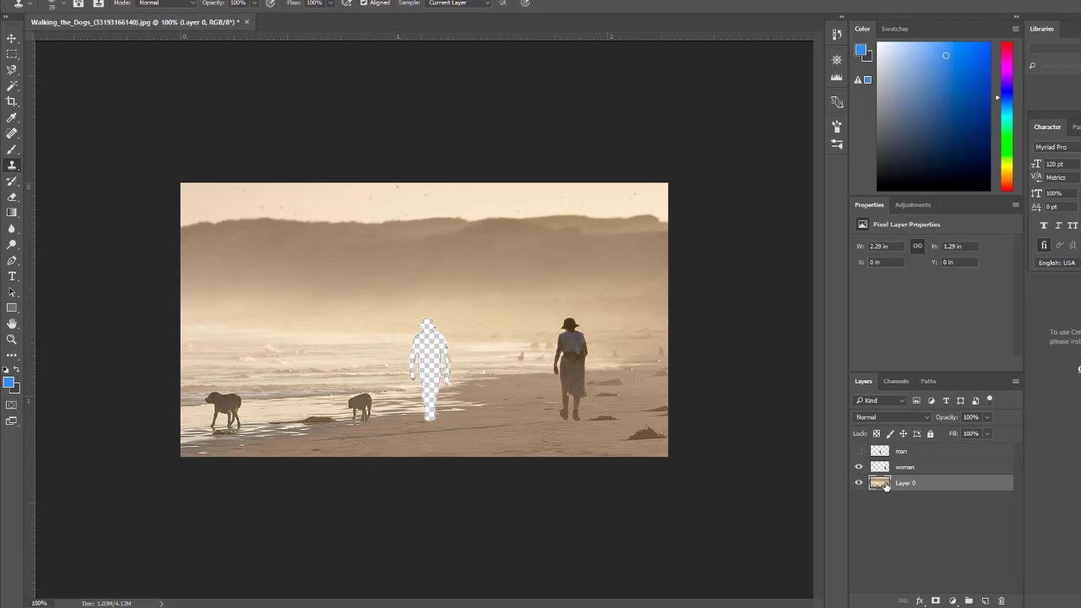
Step: Select the man layer's outline, fill that hole on Layer 0 with Content-Aware, and clear the selection
{"action": "left_click", "coordinate": [879, 451], "text": "ctrl"}
{"action": "key", "text": "shift+F5"}
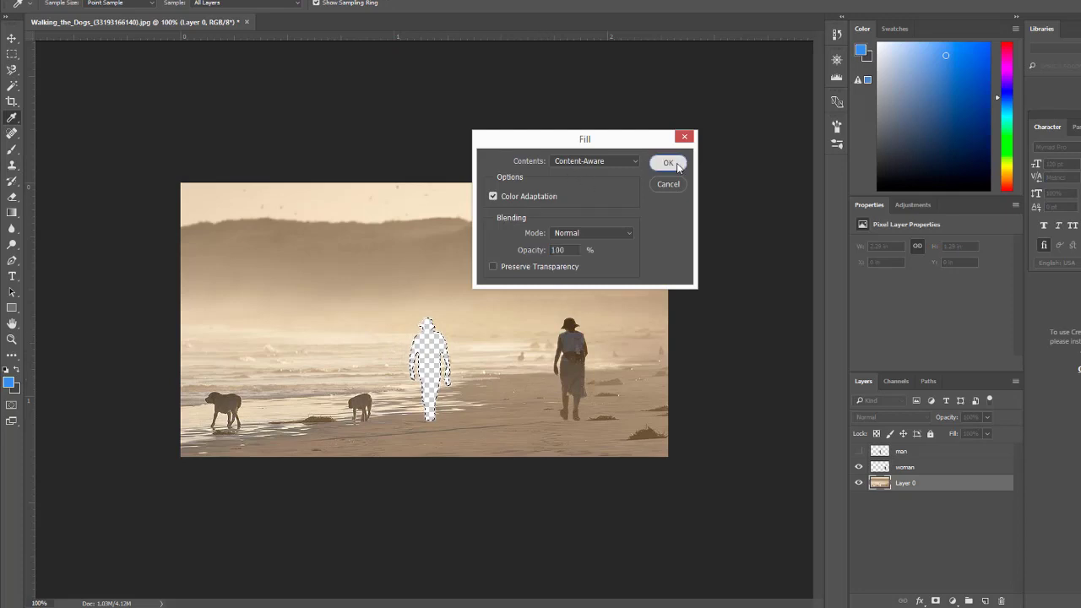
{"action": "left_click", "coordinate": [666, 163]}
{"action": "key", "text": "s"}
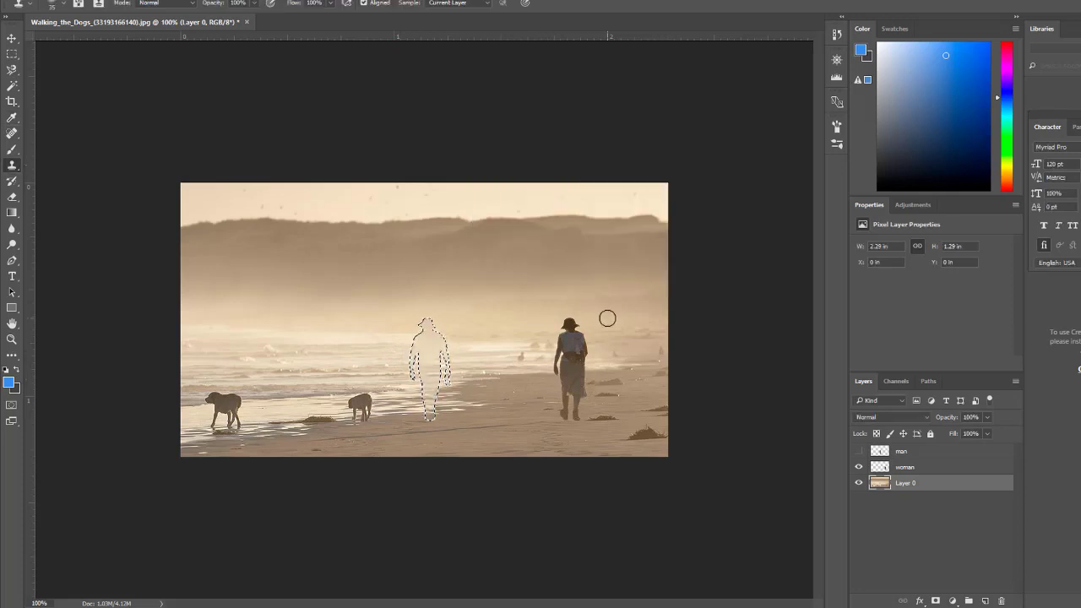
{"action": "key", "text": "ctrl+d"}
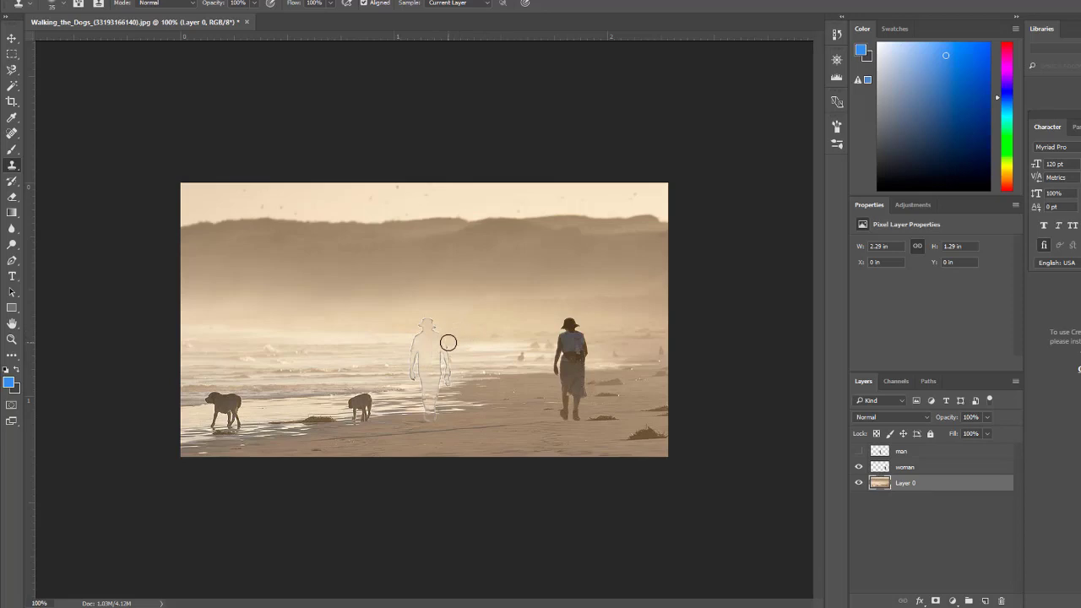
Step: Clone-stamp nearby sea, haze and sand over the man's leftover outline on Layer 0
{"action": "mouse_move", "coordinate": [448, 352]}
{"action": "left_mouse_down"}
{"action": "mouse_move", "coordinate": [445, 382]}
{"action": "mouse_move", "coordinate": [448, 362]}
{"action": "left_mouse_up"}
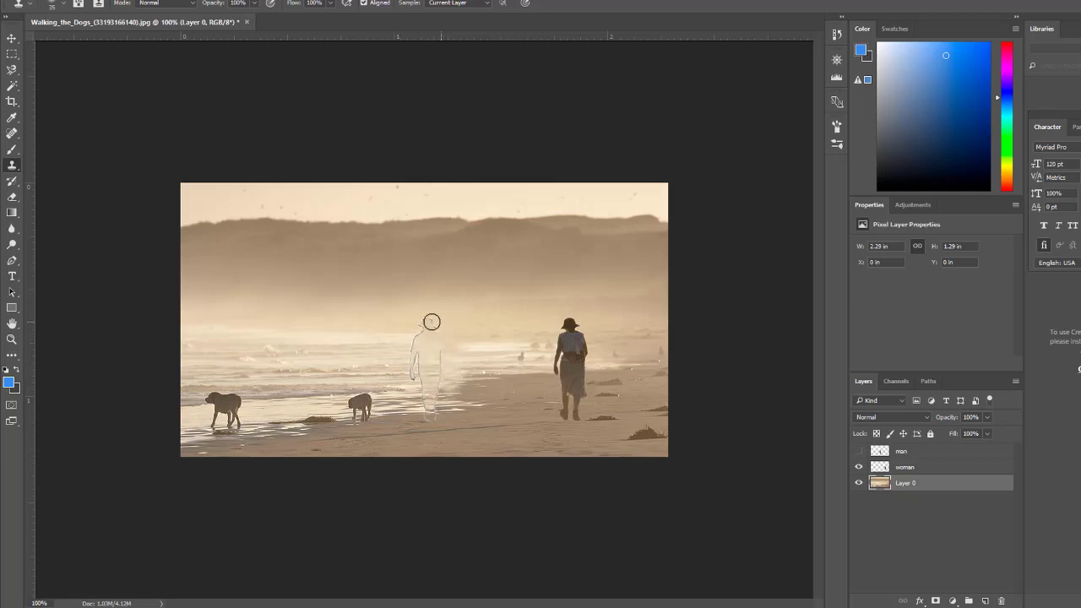
{"action": "mouse_move", "coordinate": [431, 322]}
{"action": "left_mouse_down"}
{"action": "mouse_move", "coordinate": [406, 318]}
{"action": "mouse_move", "coordinate": [418, 330]}
{"action": "mouse_move", "coordinate": [414, 381]}
{"action": "mouse_move", "coordinate": [404, 359]}
{"action": "mouse_move", "coordinate": [410, 371]}
{"action": "mouse_move", "coordinate": [416, 360]}
{"action": "mouse_move", "coordinate": [419, 377]}
{"action": "mouse_move", "coordinate": [419, 362]}
{"action": "mouse_move", "coordinate": [424, 409]}
{"action": "left_mouse_up"}
{"action": "left_click", "coordinate": [410, 367], "text": "alt"}
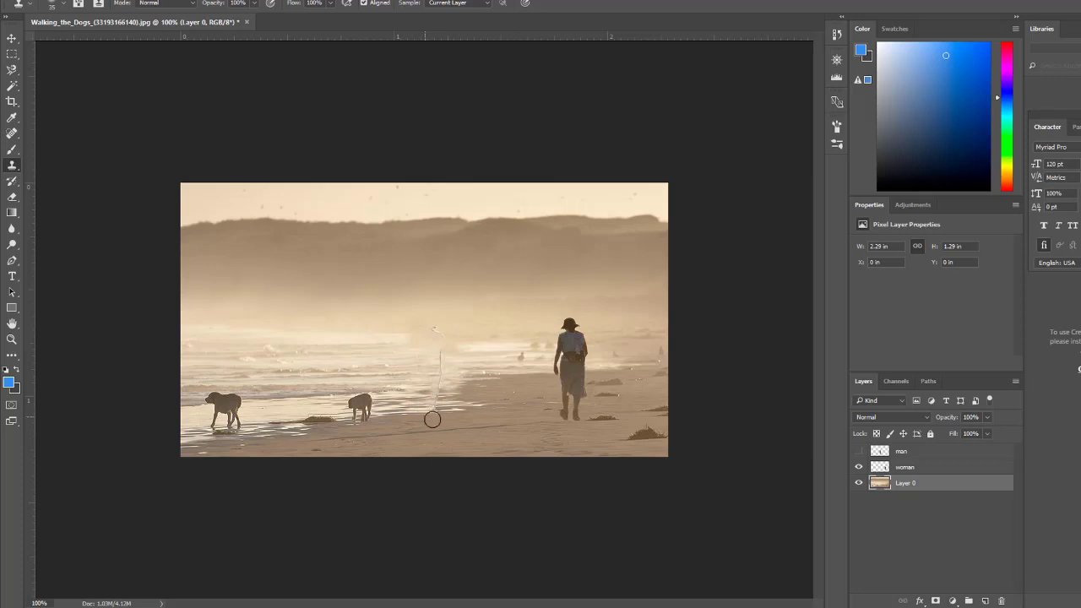
{"action": "left_click", "coordinate": [453, 420], "text": "alt"}
{"action": "left_click_drag", "start_coordinate": [440, 395], "coordinate": [434, 315]}
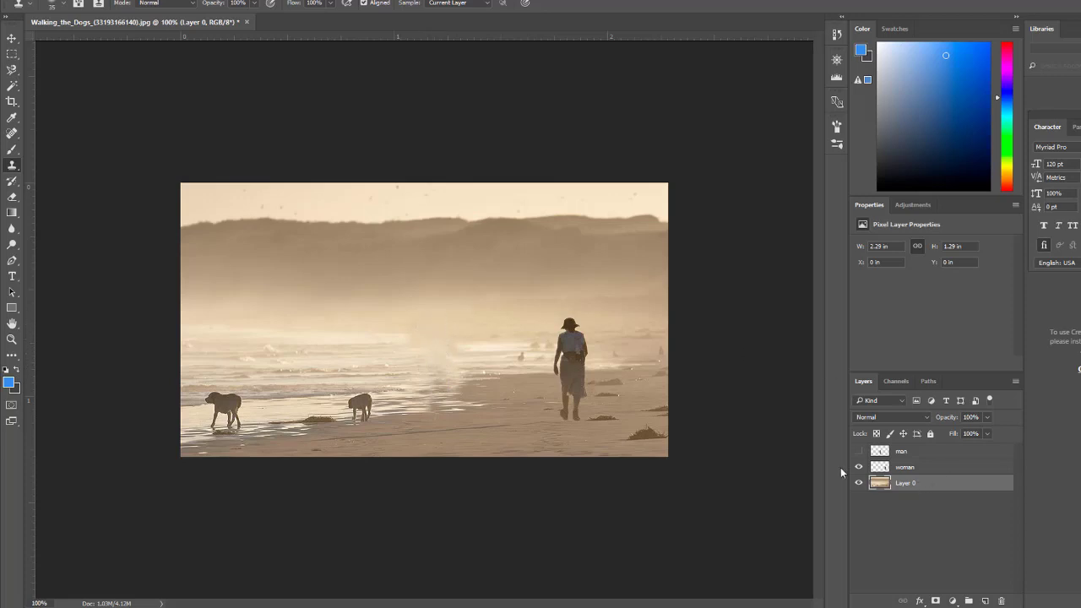
Step: Show the man layer to check the full composition, and hide both man and woman to examine the repaired background
{"action": "left_click", "coordinate": [859, 452]}
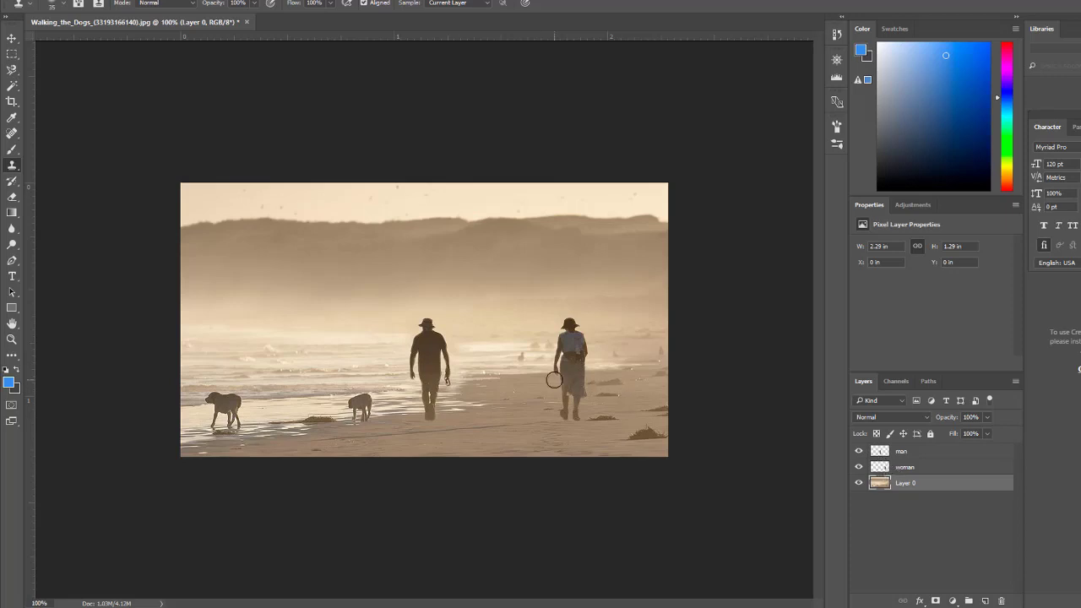
{"action": "left_click", "coordinate": [859, 451]}
{"action": "left_click", "coordinate": [859, 466]}
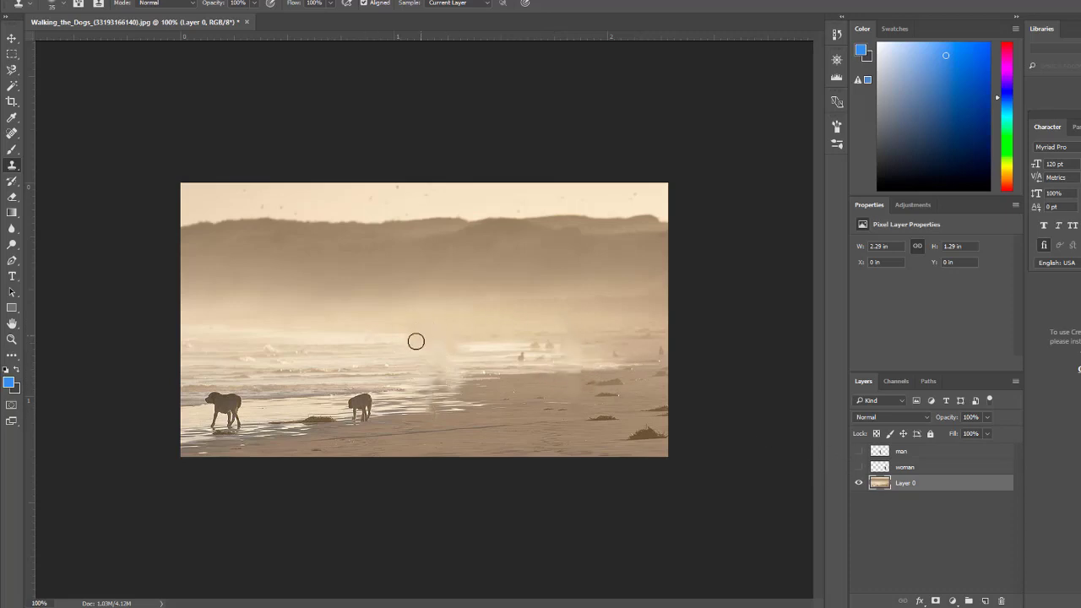
{"action": "left_click", "coordinate": [10, 39]}
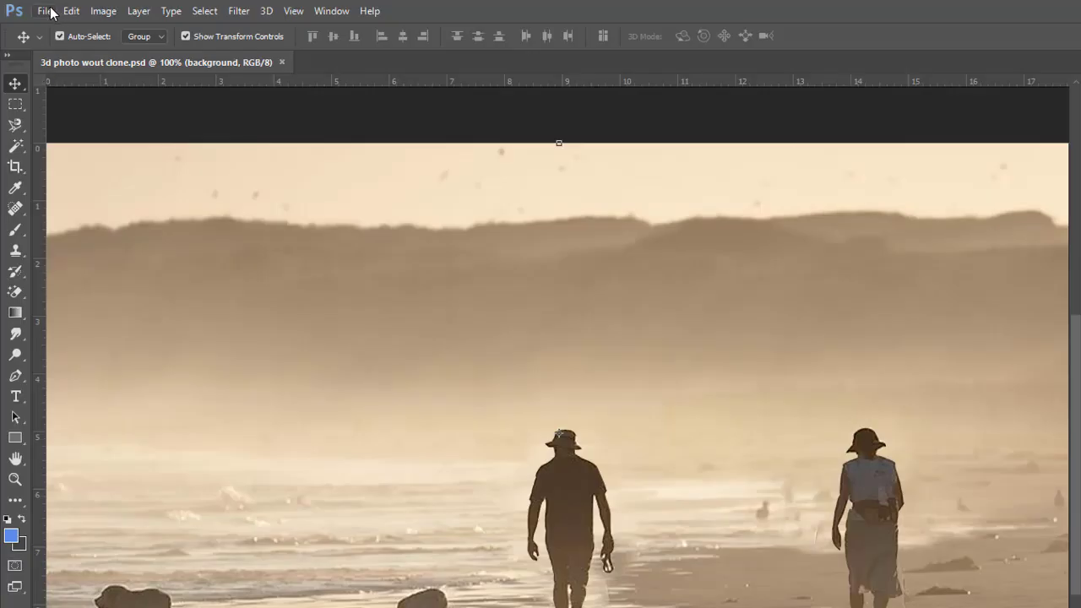
Step: Start saving 3d photo wout clone.psd as a new Photoshop file named 3d photo w clone.psd
{"action": "left_click", "coordinate": [44, 11]}
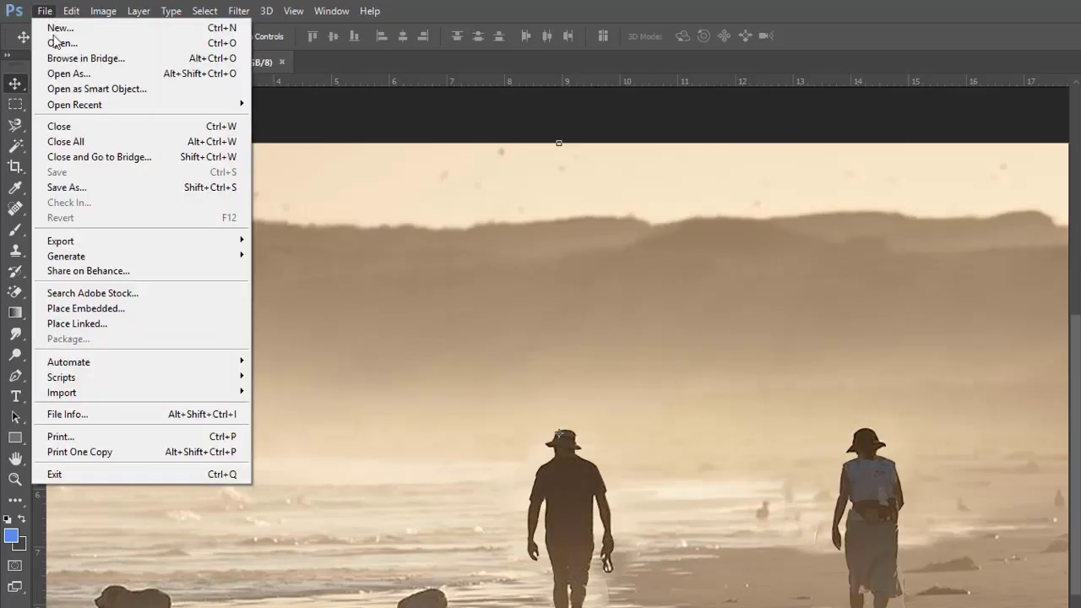
{"action": "left_click", "coordinate": [102, 191]}
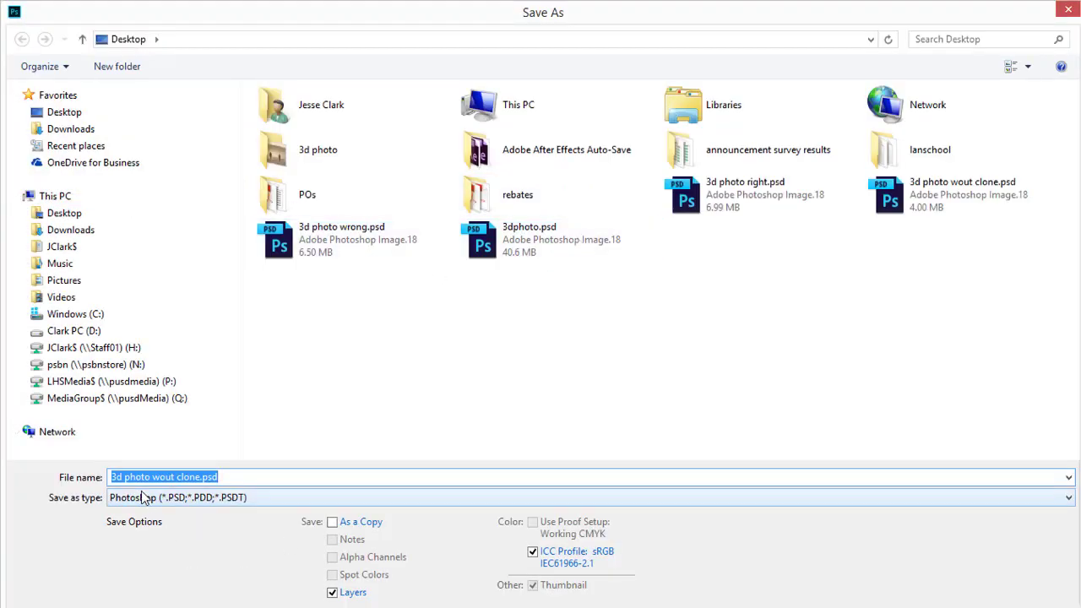
{"action": "left_click", "coordinate": [195, 478]}
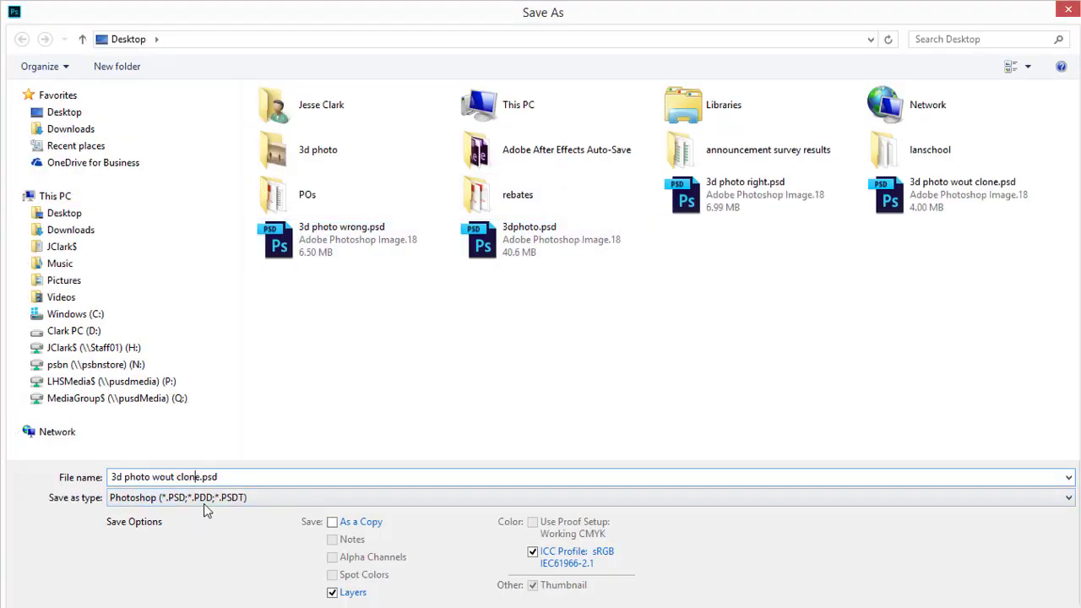
{"action": "key", "text": "Delete"}
{"action": "key", "text": "BackSpace"}
{"action": "key", "text": "BackSpace"}
{"action": "key", "text": "BackSpace"}
{"action": "key", "text": "BackSpace"}
{"action": "key", "text": "BackSpace"}
{"action": "key", "text": "BackSpace"}
{"action": "key", "text": "BackSpace"}
{"action": "key", "text": "BackSpace"}
{"action": "type", "text": "co"}
{"action": "key", "text": "BackSpace"}
{"action": "type", "text": "line"}
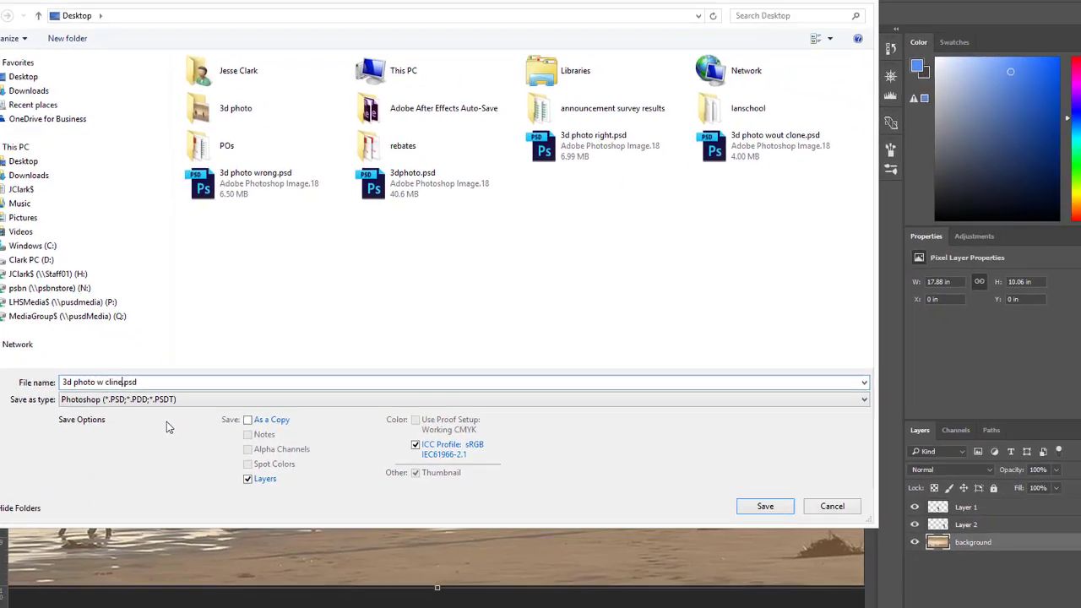
{"action": "key", "text": "BackSpace"}
{"action": "key", "text": "BackSpace"}
{"action": "key", "text": "BackSpace"}
{"action": "key", "text": "BackSpace"}
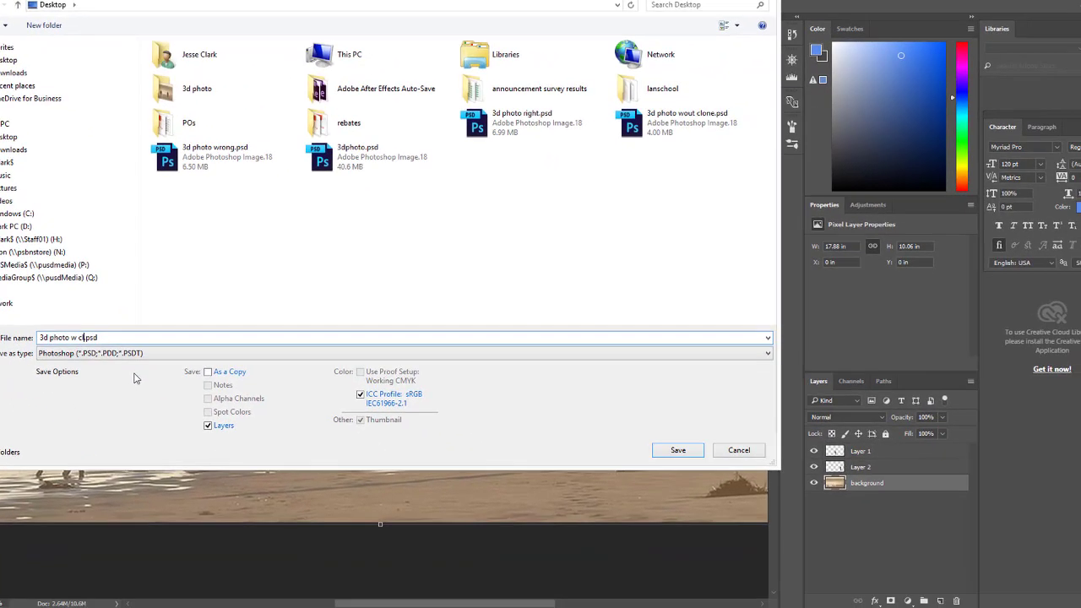
{"action": "type", "text": "lone"}
Step: Choose the 3d photo folder on the Desktop as the destination and save the PSD with Maximize Compatibility on
{"action": "left_click", "coordinate": [33, 137]}
{"action": "double_click", "coordinate": [597, 45]}
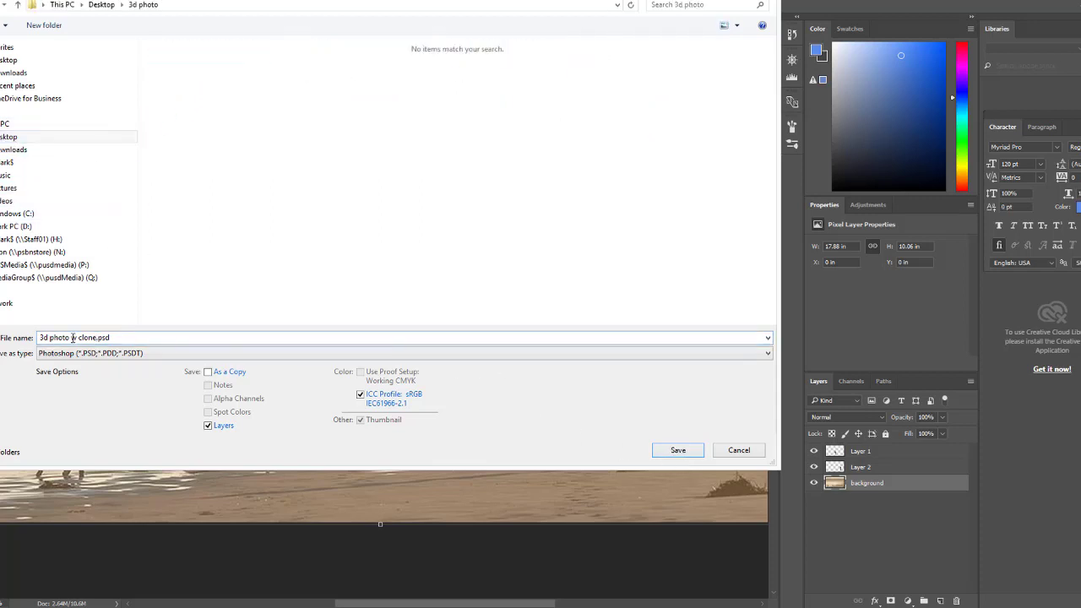
{"action": "left_click", "coordinate": [42, 150]}
{"action": "left_click", "coordinate": [42, 137]}
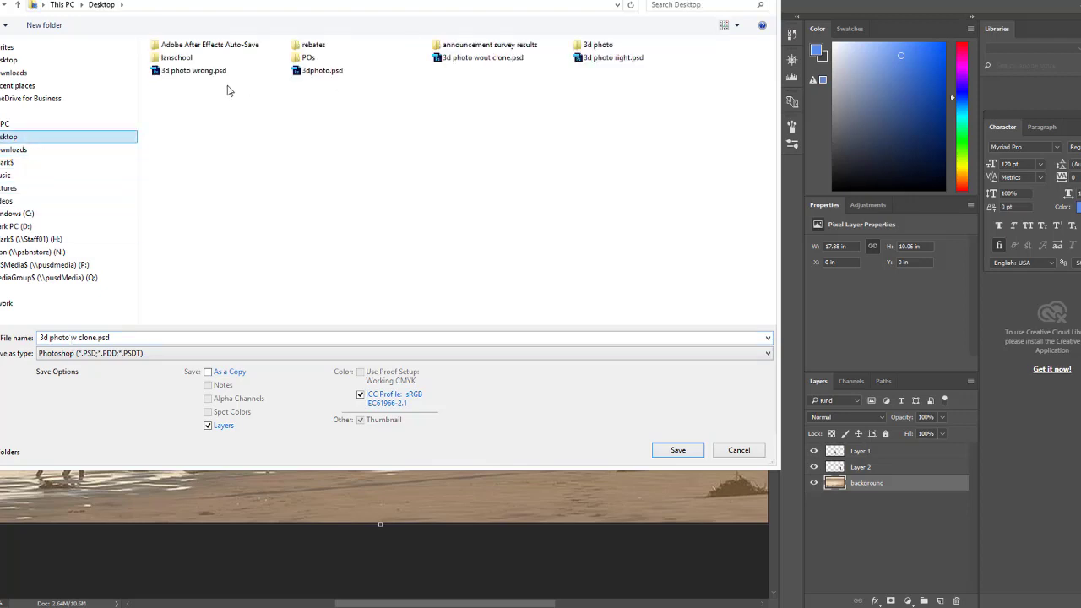
{"action": "left_click", "coordinate": [582, 46]}
{"action": "left_click", "coordinate": [699, 452]}
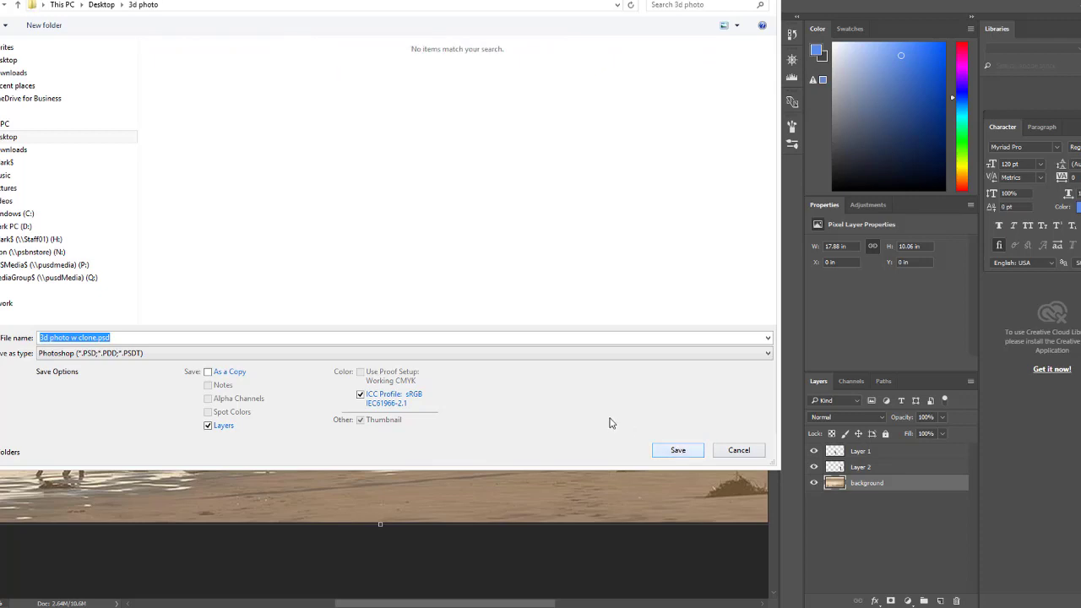
{"action": "left_click", "coordinate": [693, 459]}
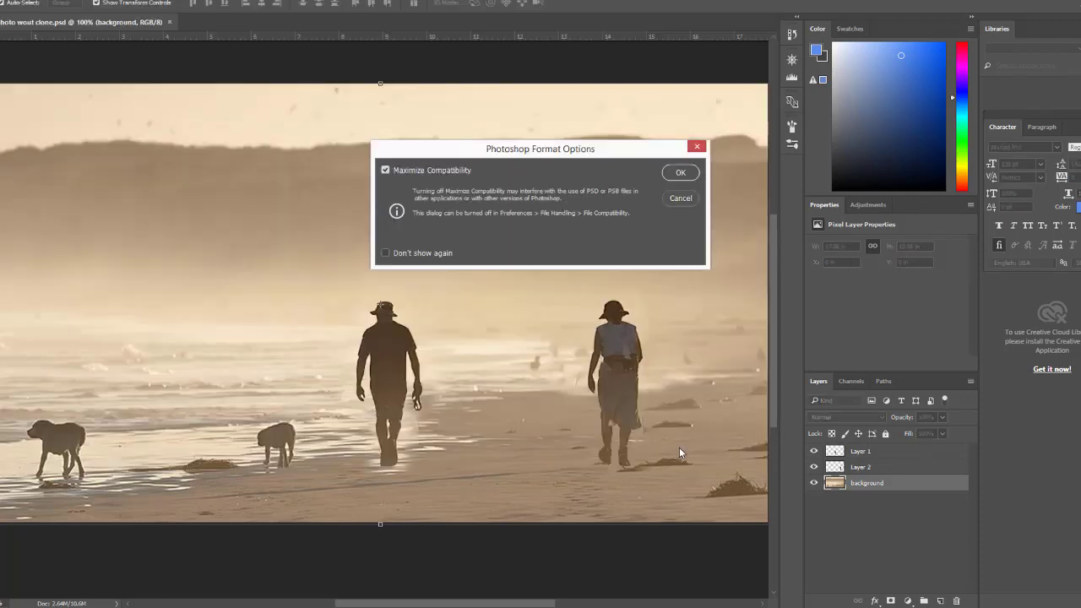
{"action": "left_click", "coordinate": [683, 172]}
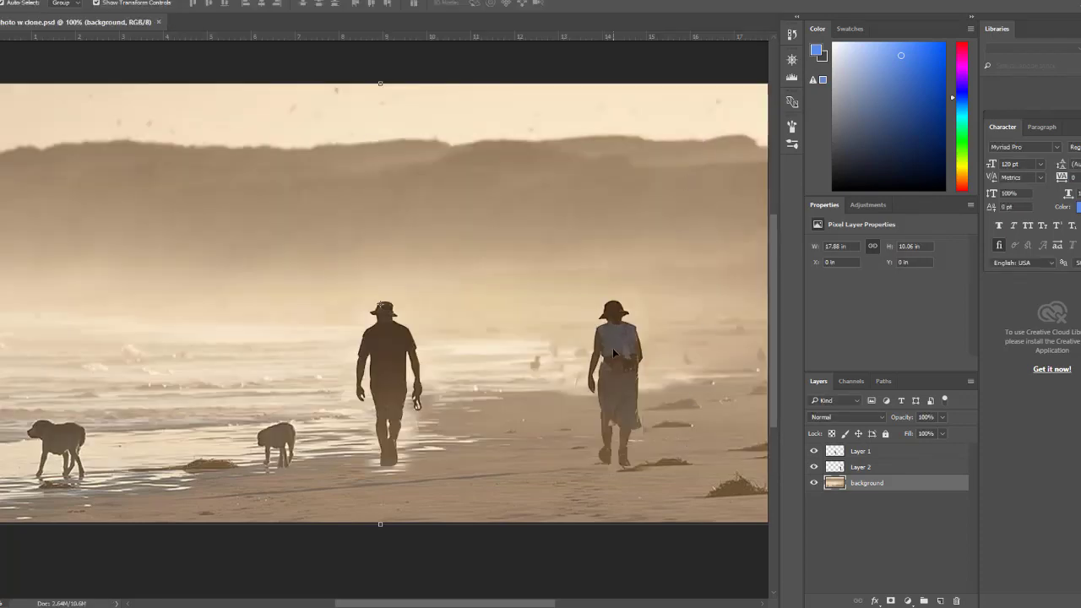